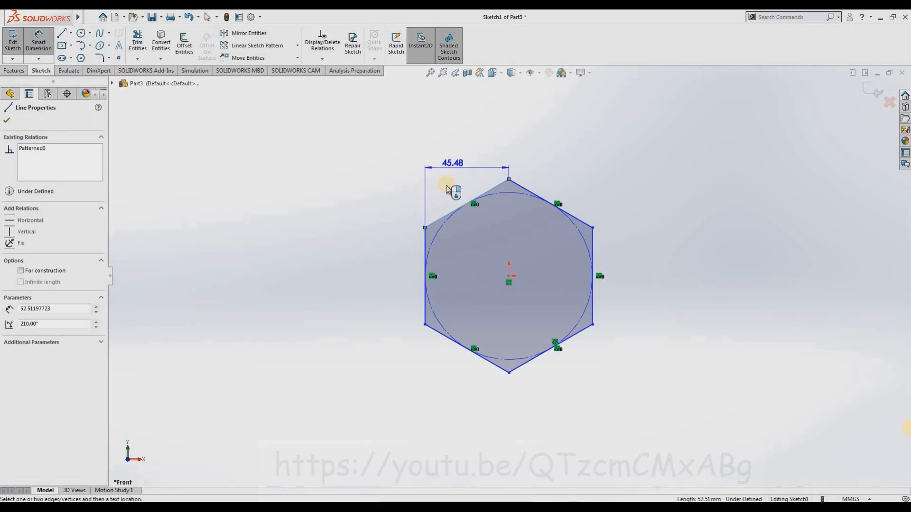
Dimension the hexagon's upper-left side and set its length to 20 mm
left_click(444, 192)
type("20")
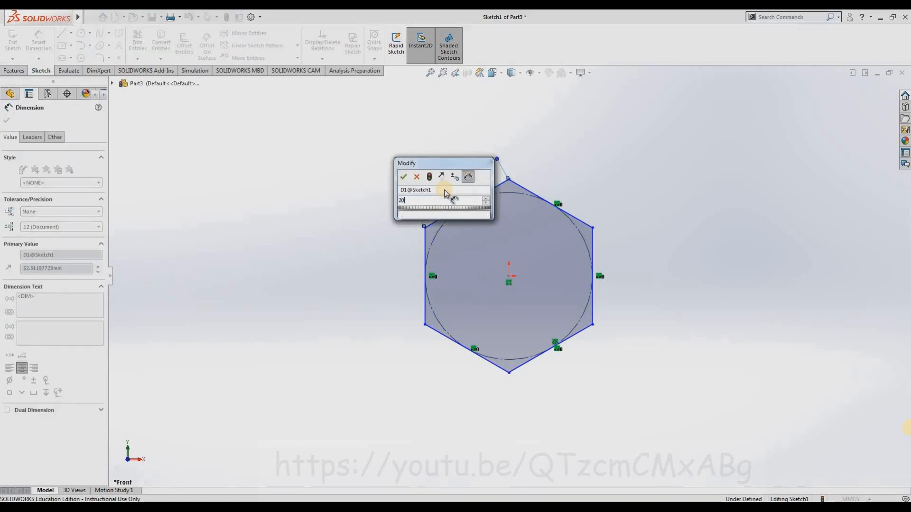
key("Return")
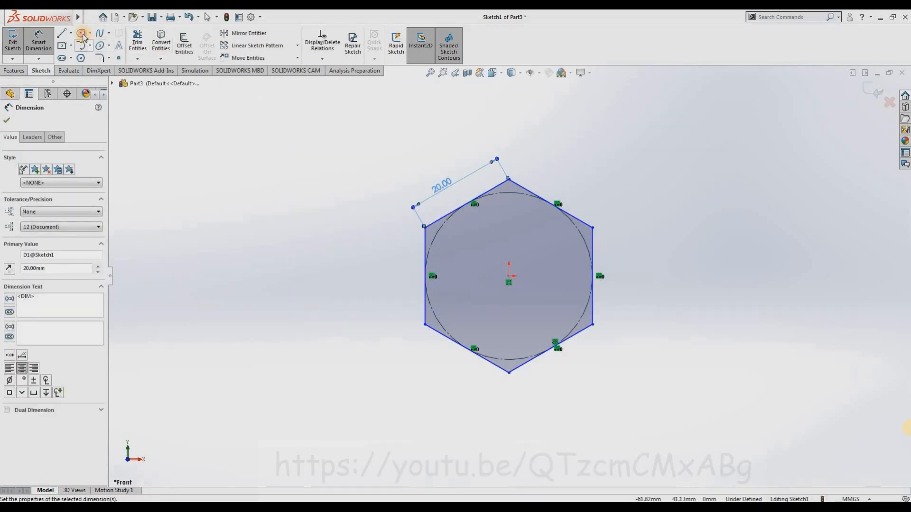
Sketch a circle centred on the origin inside the hexagon and set its diameter to 20 mm
left_click(81, 33)
left_click(510, 278)
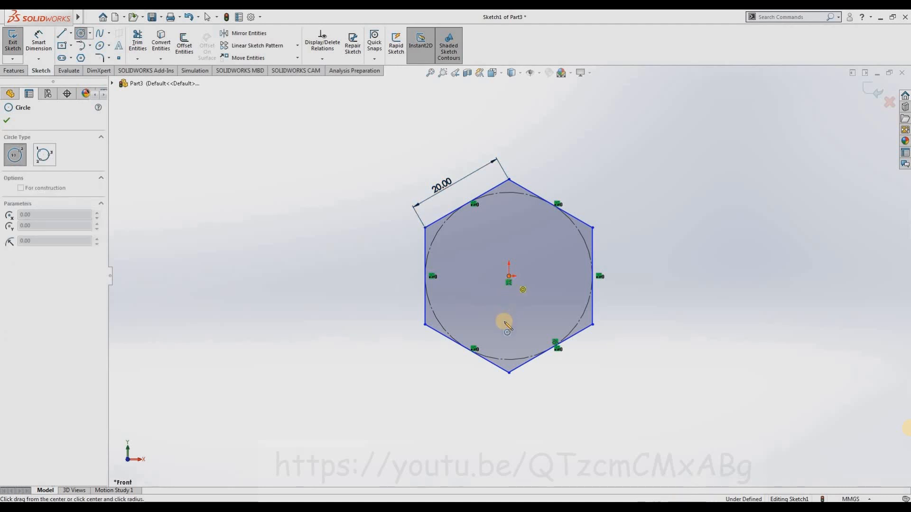
left_click(498, 321)
key("d")
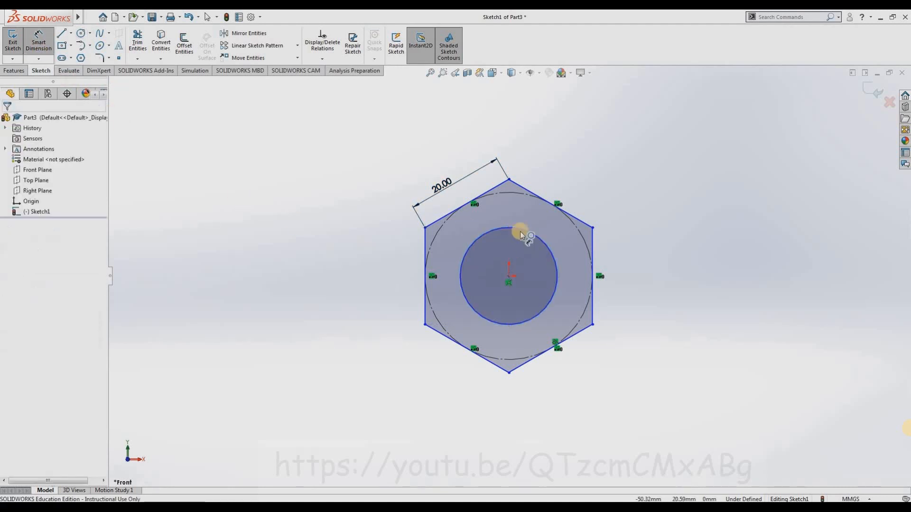
left_click(527, 239)
left_click(640, 271)
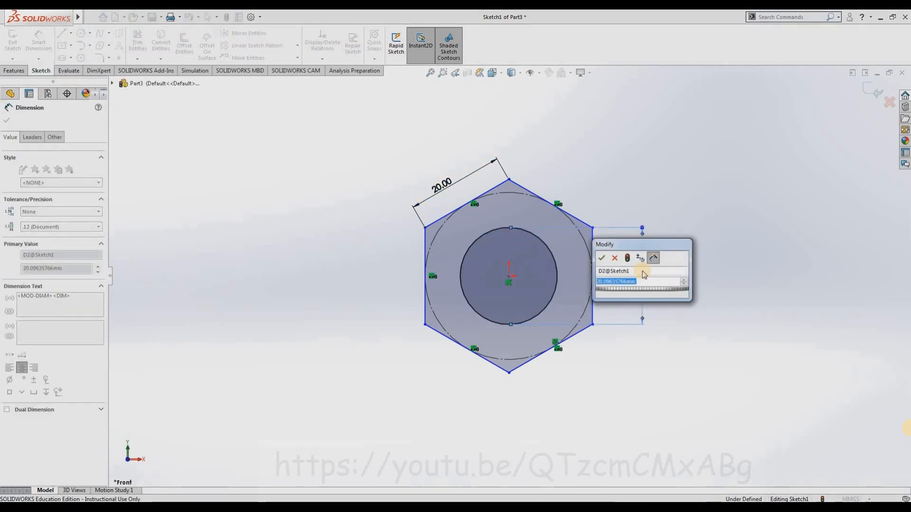
type("20")
key("Return")
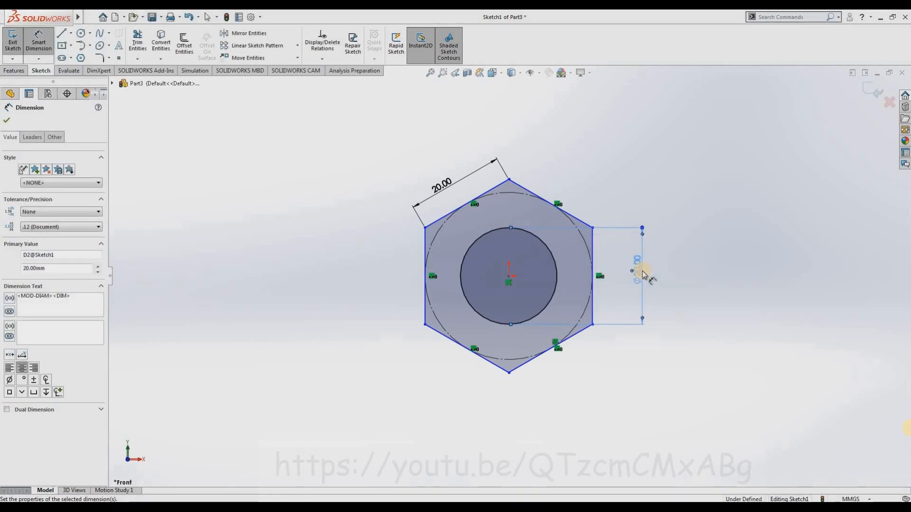
key("Escape")
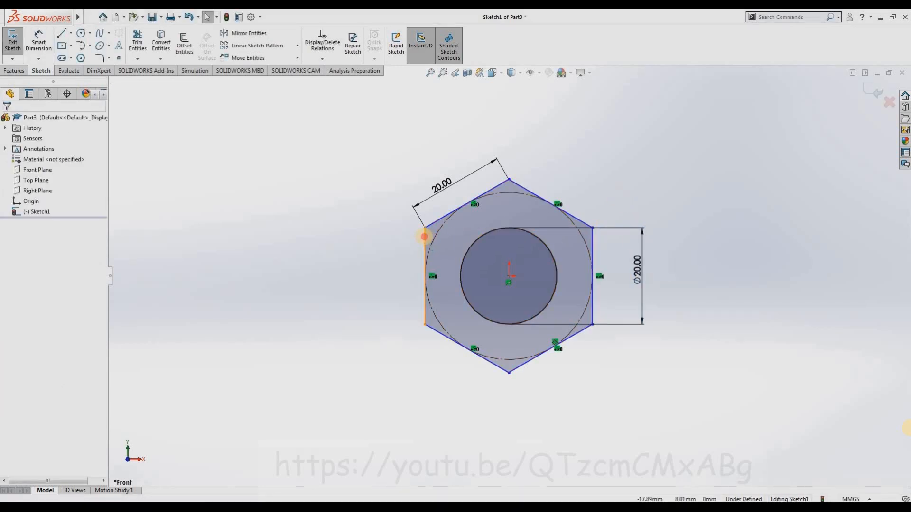
Make the hexagon's left side vertical and exit the sketch
left_click(424, 236)
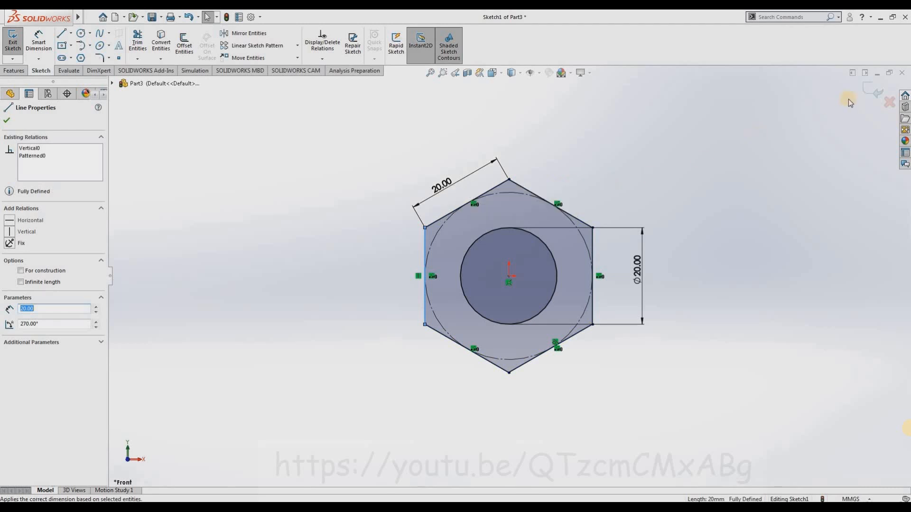
left_click(871, 91)
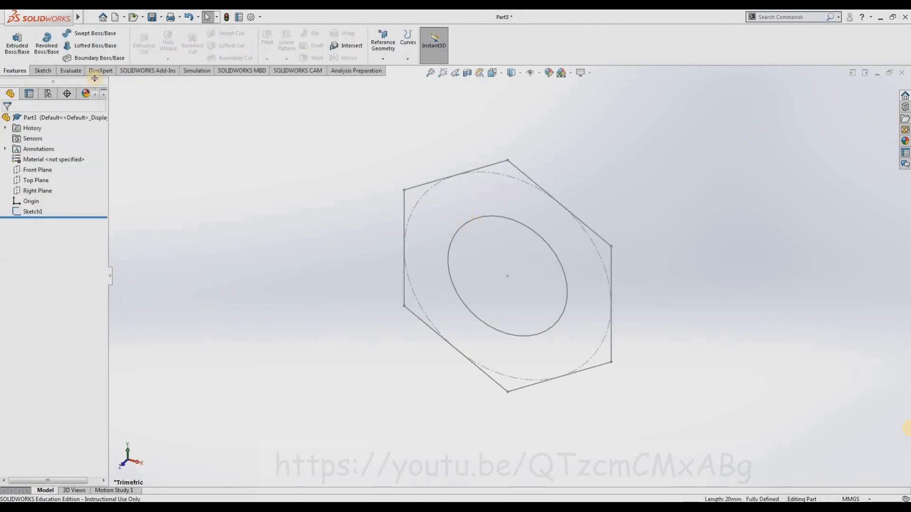
Extrude the hexagon contour of the sketch as a blind boss 16 mm deep to form the bolt head
left_click(17, 48)
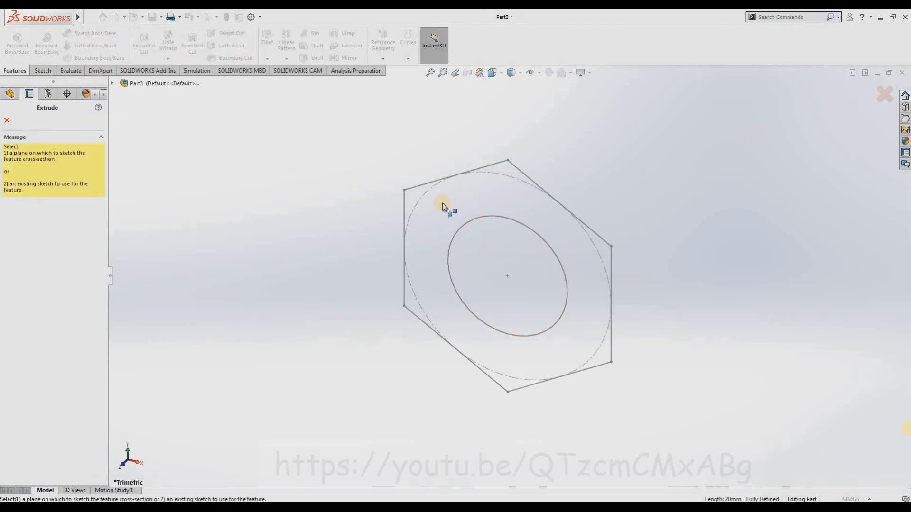
left_click(483, 167)
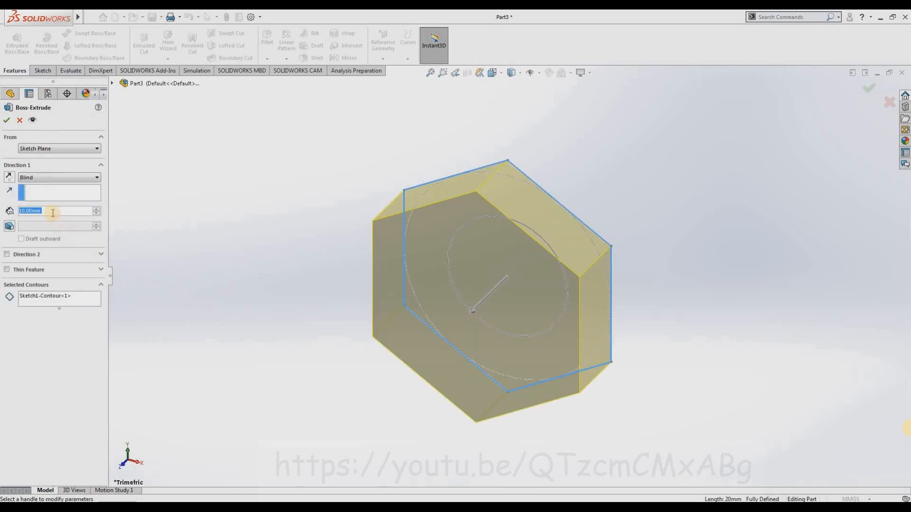
type("16")
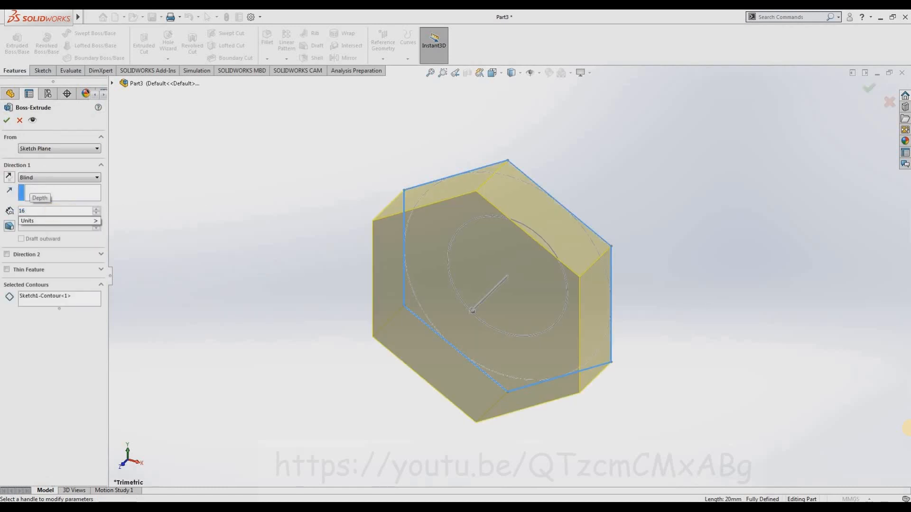
key("Return")
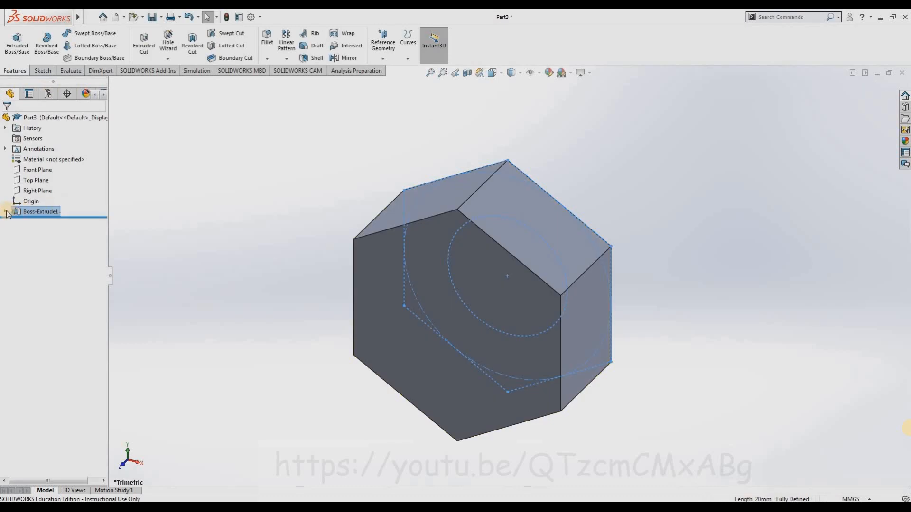
Reuse the head's sketch to extrude its 20 mm circle 100 mm away from the head as a merged shank
left_click(28, 217)
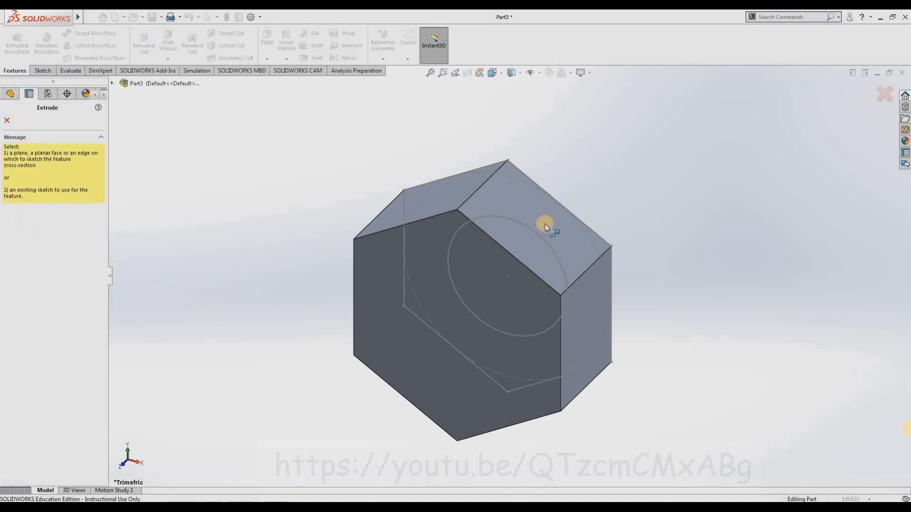
middle_click_drag(492, 250, 491, 217)
left_click(491, 215)
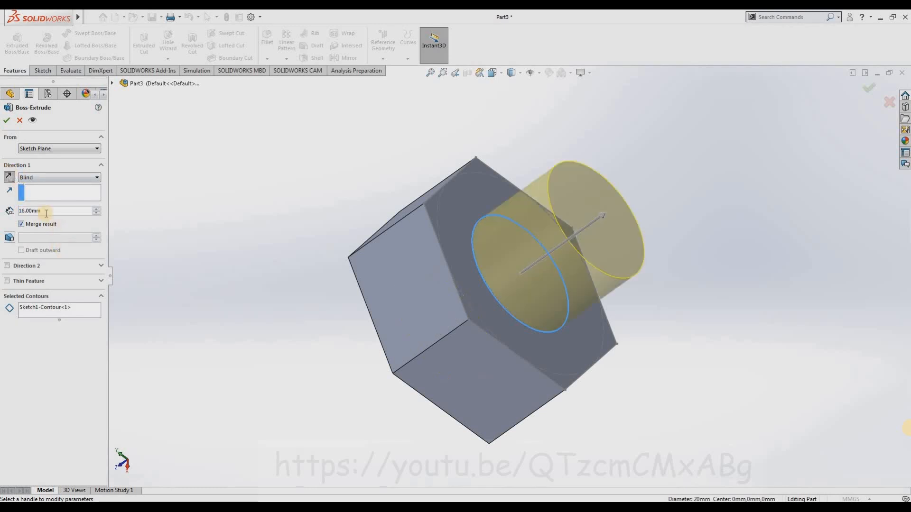
type("100")
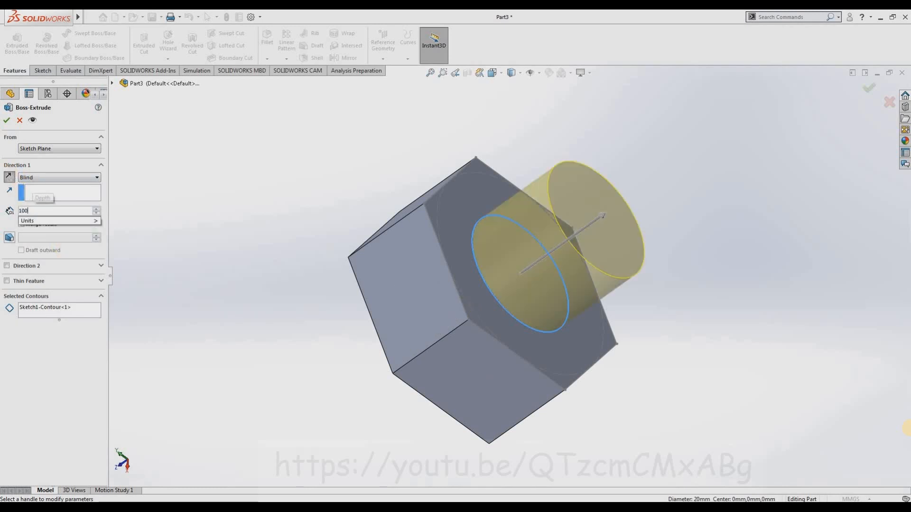
key("Return")
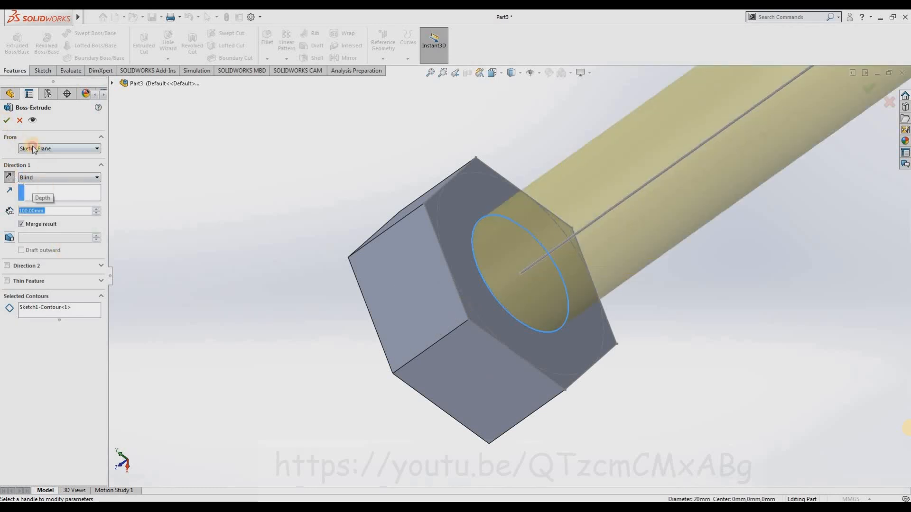
left_click(7, 121)
Sketch on the head's outer face, convert the hexagon's inscribed construction circle into it, and exit the sketch
scroll(446, 313, "up", 4)
middle_click_drag(449, 312, 547, 244)
left_click(525, 347)
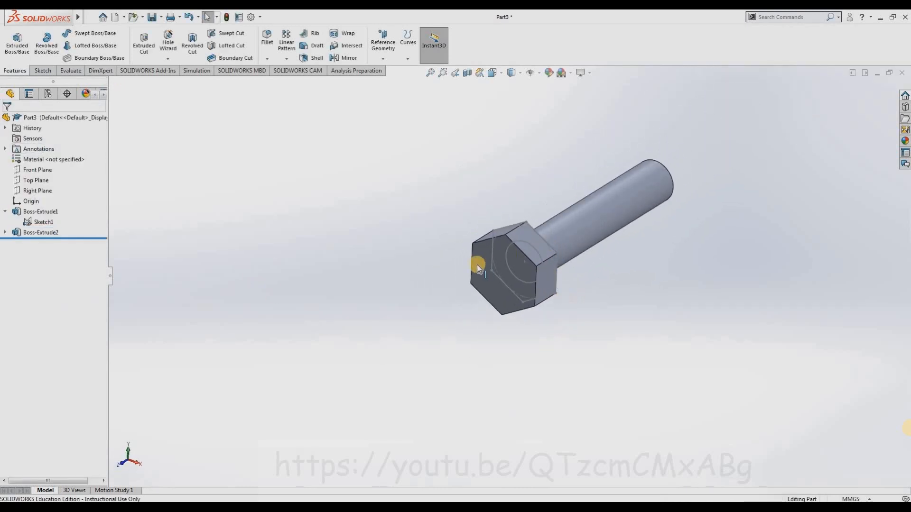
scroll(477, 265, "down", 2)
left_click(445, 260)
left_click(481, 232)
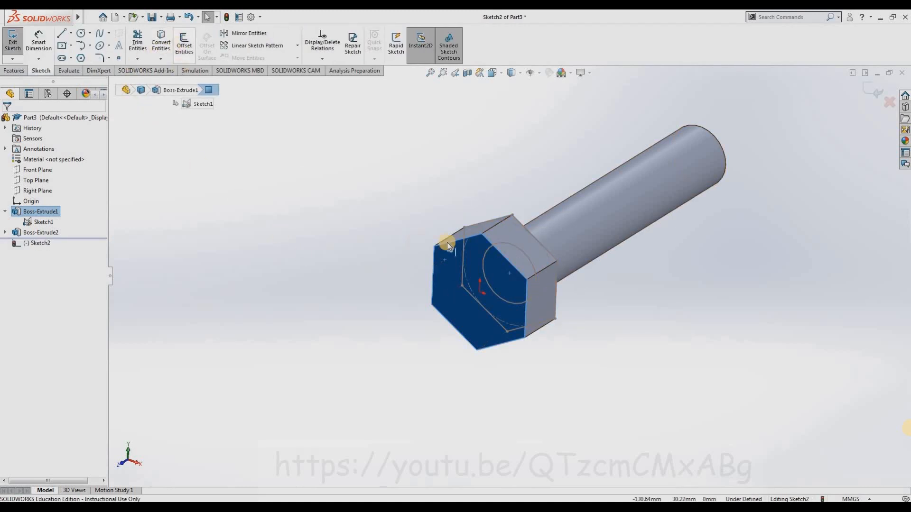
left_click(467, 244)
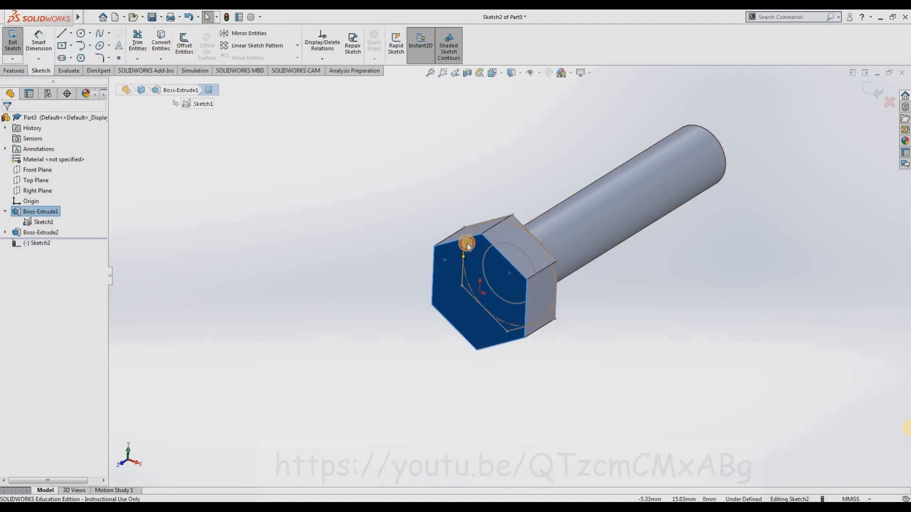
left_click(162, 47)
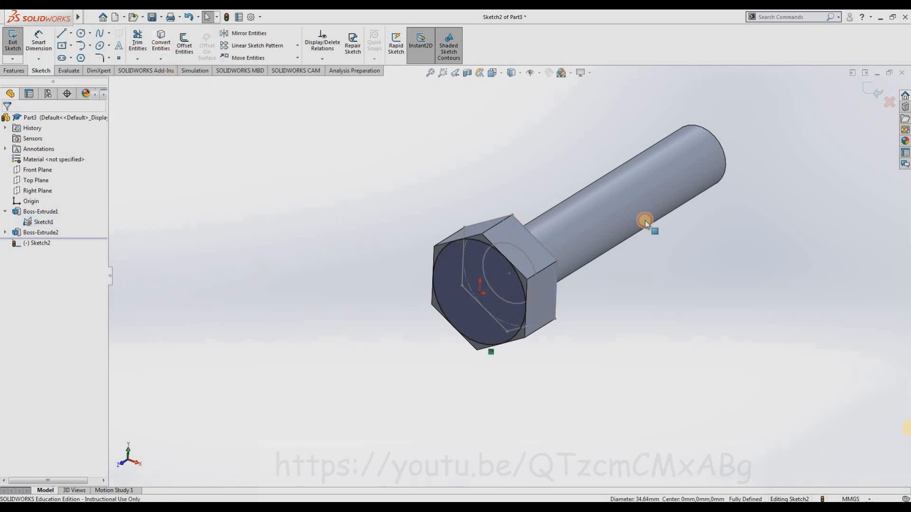
left_click(13, 41)
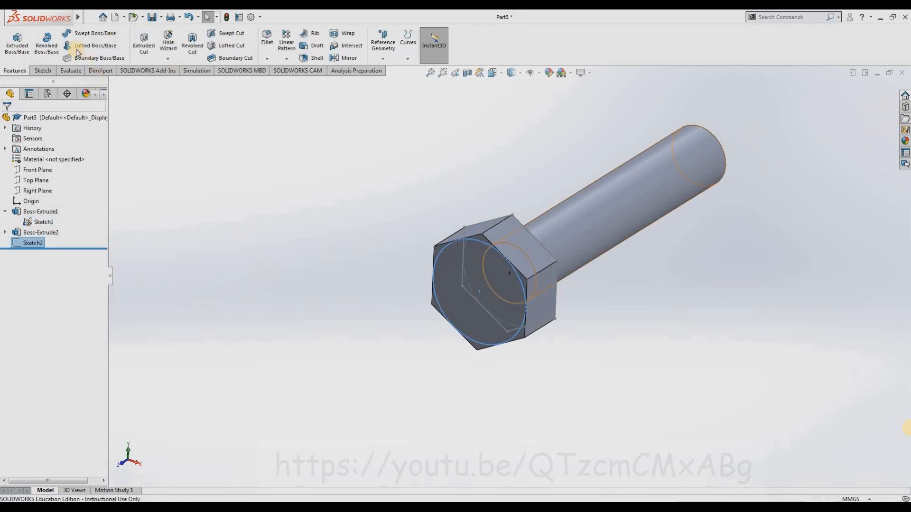
Cut-extrude the converted circle 100 mm with the side to cut flipped and a 60° draft, chamfering the head's corners
left_click(139, 40)
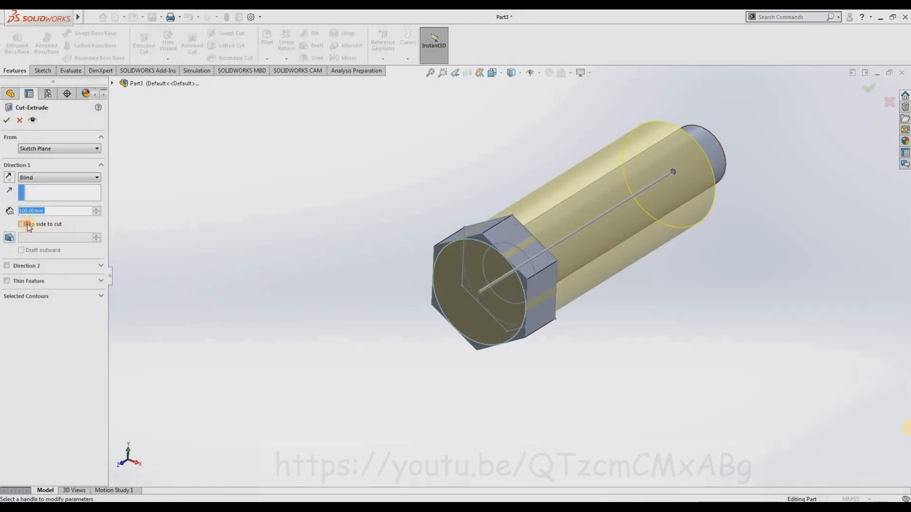
left_click(21, 223)
left_click(9, 237)
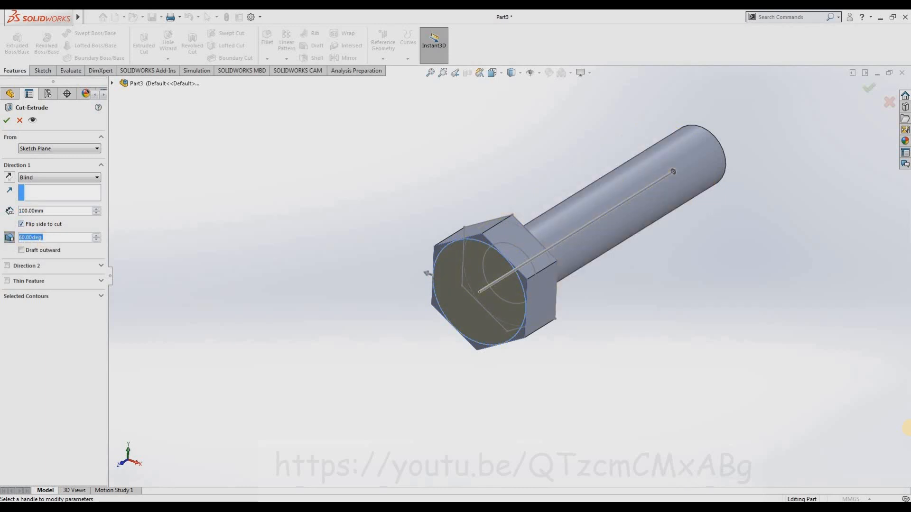
left_click(7, 121)
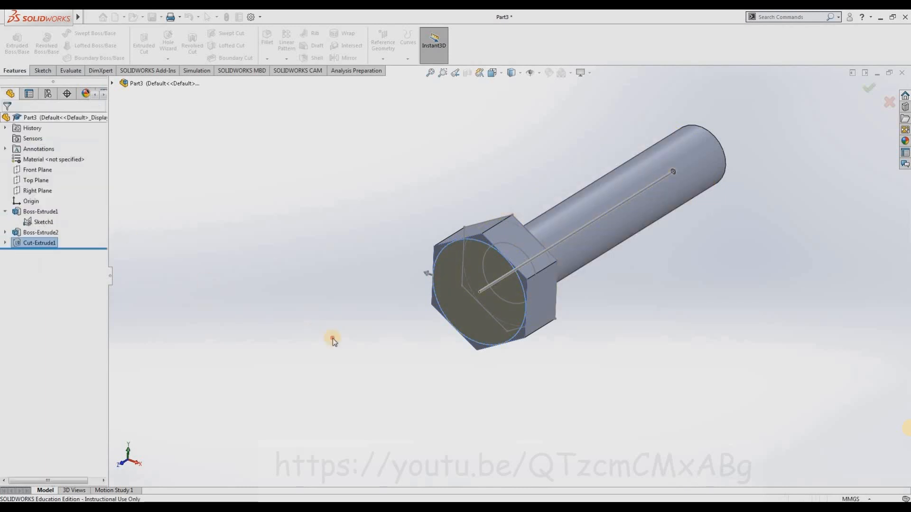
Hide the hexagon-and-circle sketch displayed on the underside of the bolt head
middle_click_drag(475, 405, 417, 449)
scroll(538, 358, "down", 3)
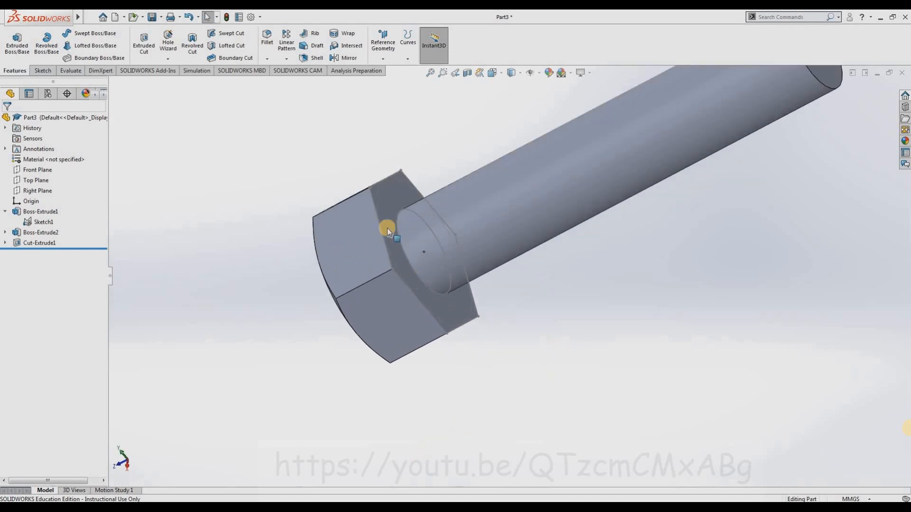
left_click(382, 187)
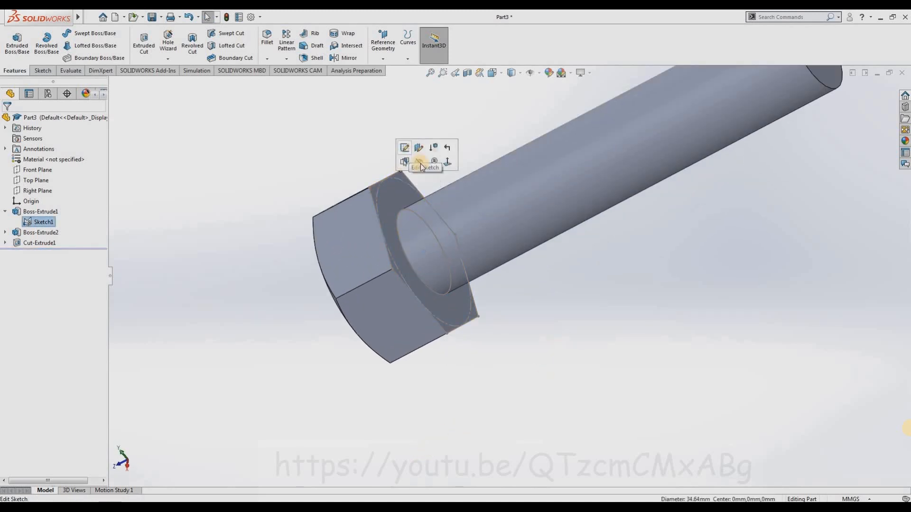
left_click(352, 160)
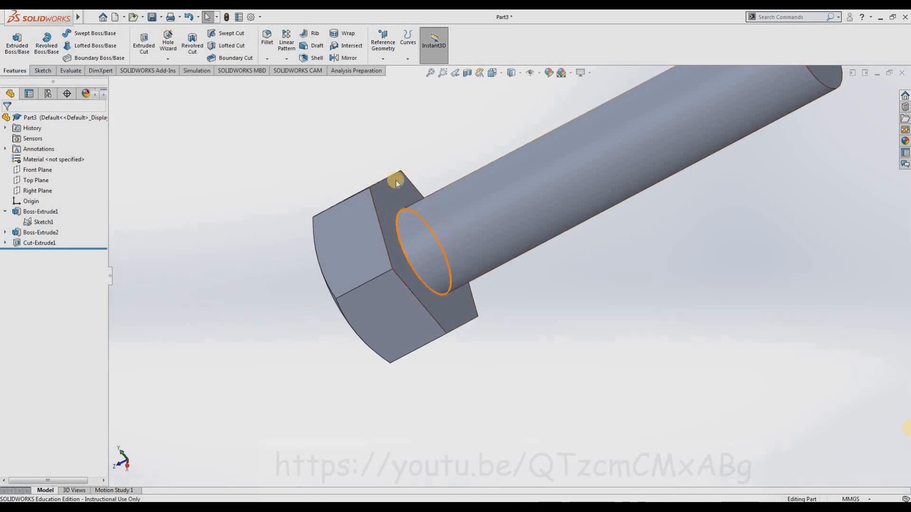
Fillet the circular edge where the shank meets the head with a symmetric 1 mm radius
left_click(398, 214)
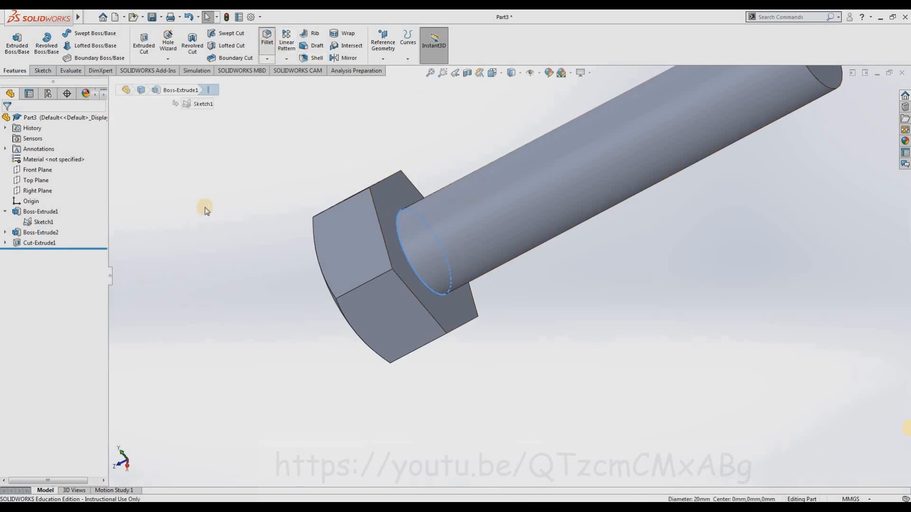
type("1")
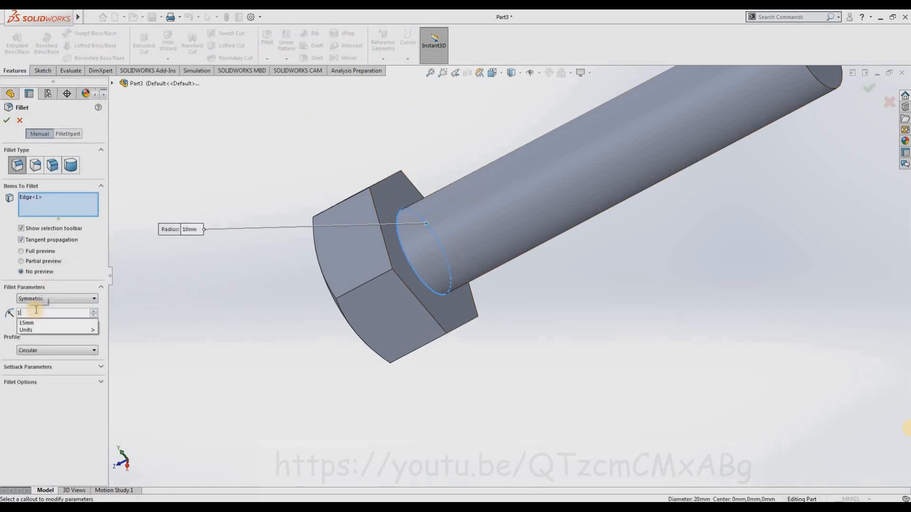
key("Return")
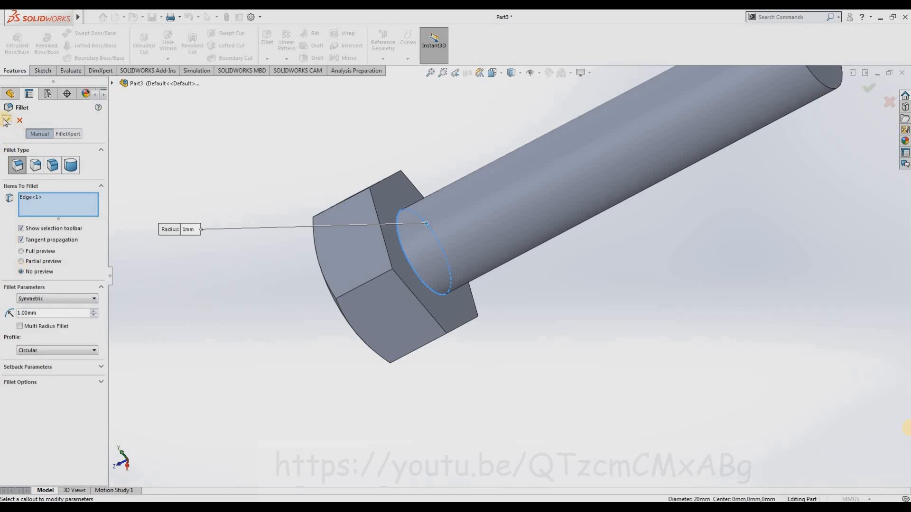
left_click(180, 261)
Start a Thread feature located on the circular edge at the shank's free end
scroll(576, 298, "up", 4)
middle_click_drag(587, 347, 667, 195)
scroll(573, 280, "down", 3)
scroll(572, 282, "up", 3)
middle_click_drag(549, 333, 562, 255)
scroll(565, 266, "down", 3)
scroll(567, 338, "up", 2)
middle_click_drag(570, 351, 584, 317)
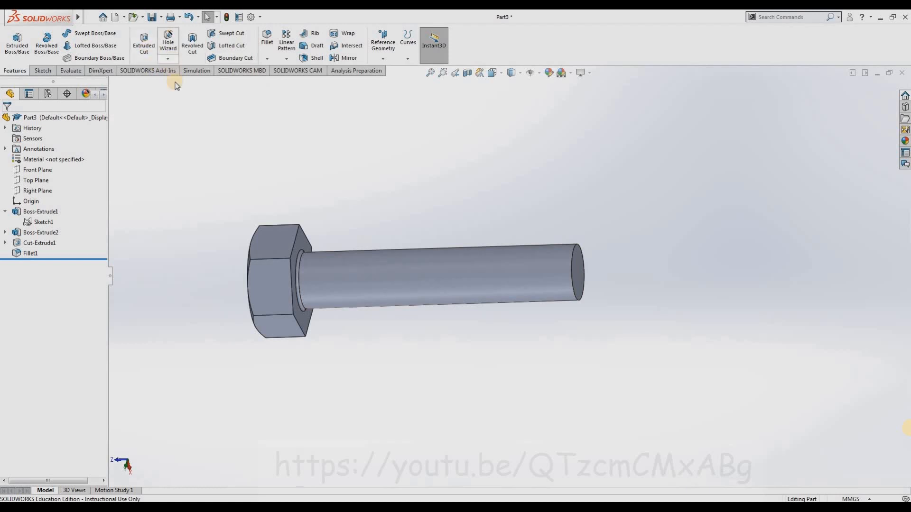
left_click(167, 58)
left_click(175, 92)
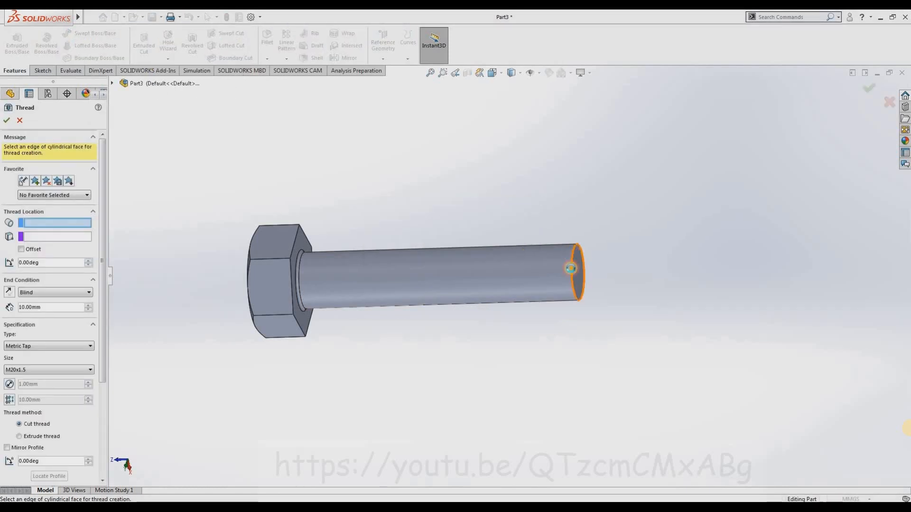
left_click(576, 263)
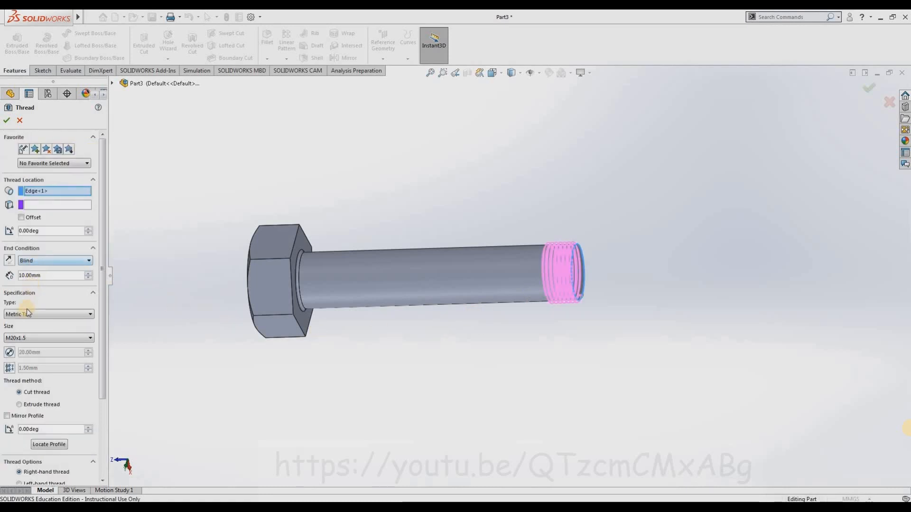
Specify the thread as Metric Tap, size M20x1.5, made with the Extrude thread method
left_click(27, 314)
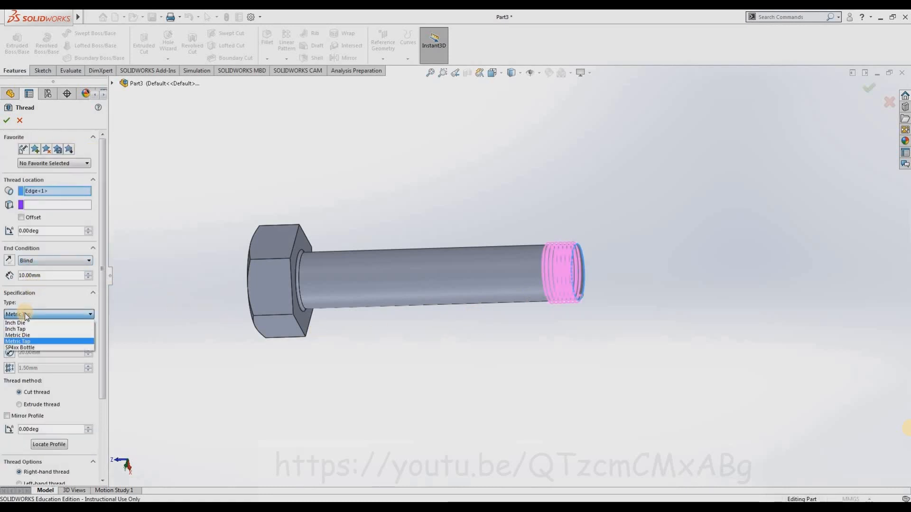
left_click(25, 341)
scroll(43, 422, "down", 4)
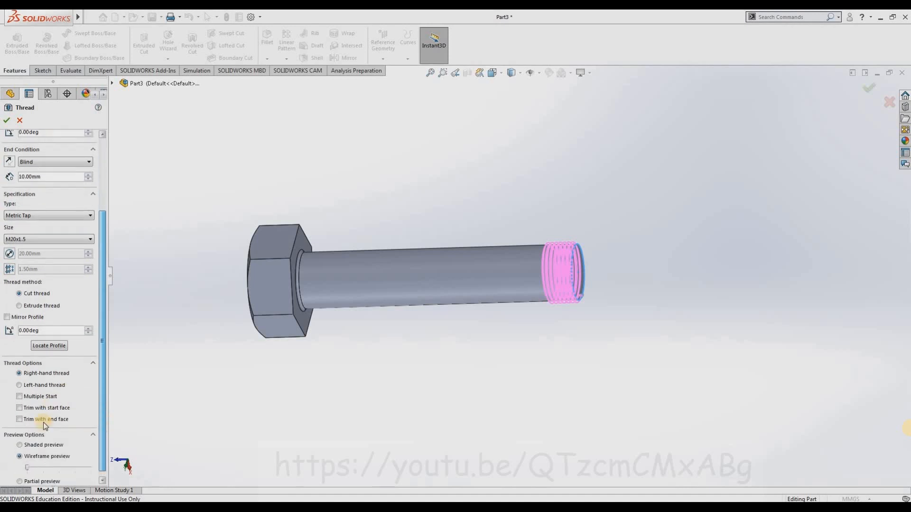
left_click(30, 304)
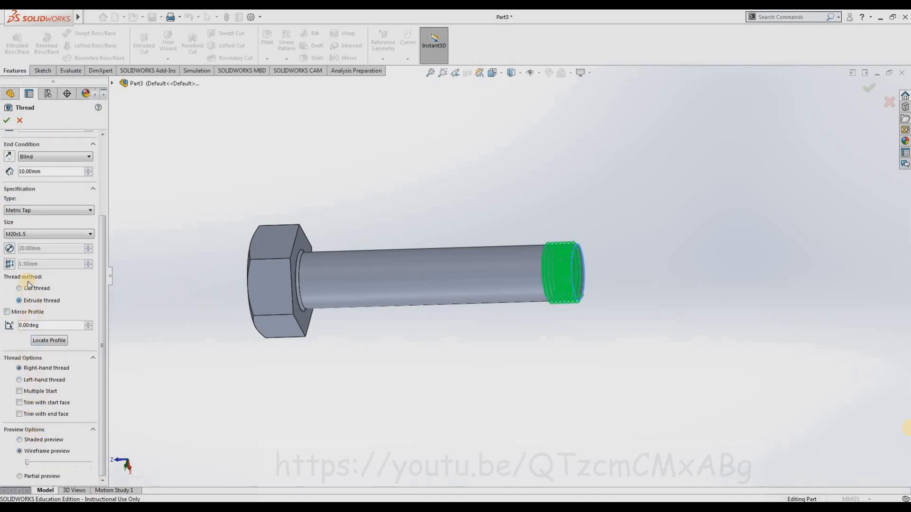
left_click(30, 233)
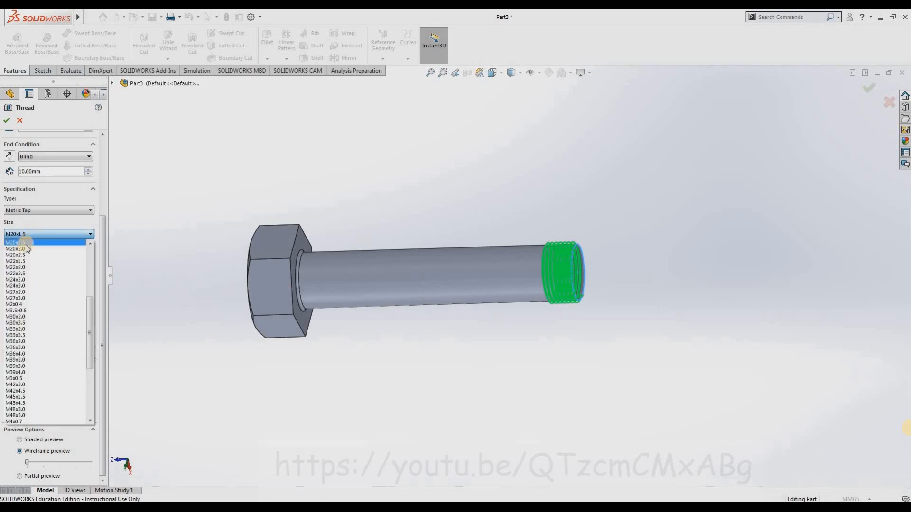
scroll(22, 254, "up", 1)
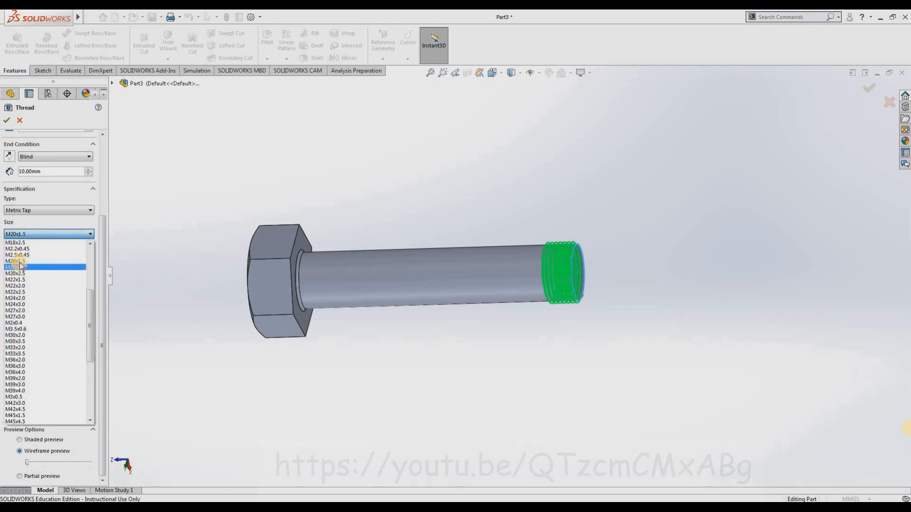
left_click(21, 261)
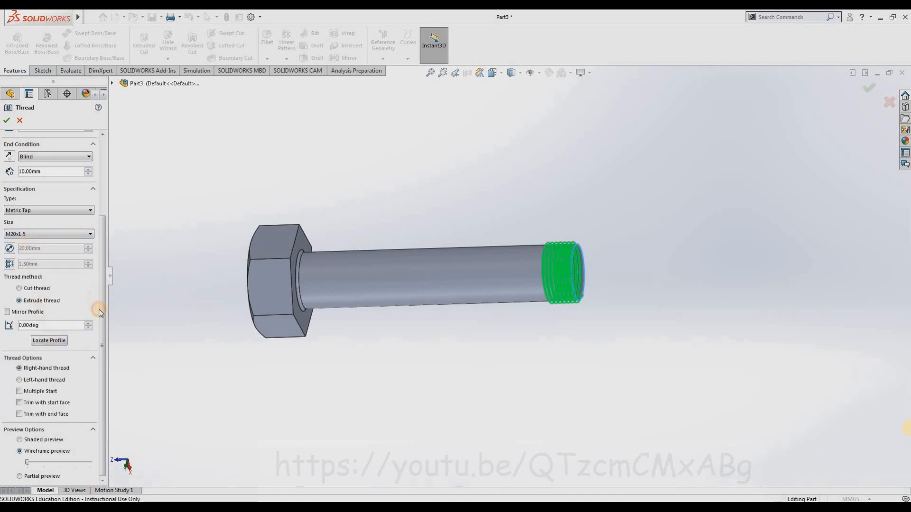
Set the thread's blind length to 60 mm and create it on the shank
scroll(52, 275, "up", 5)
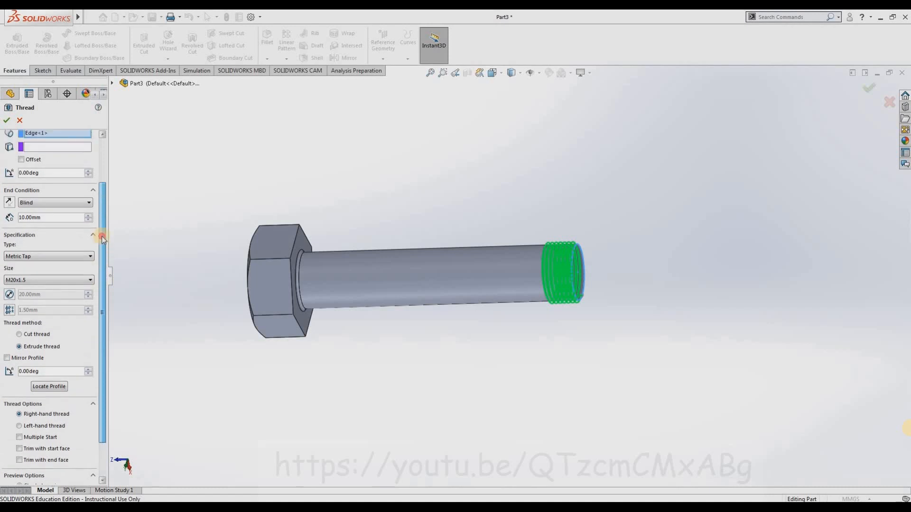
left_click_drag(52, 275, 28, 275)
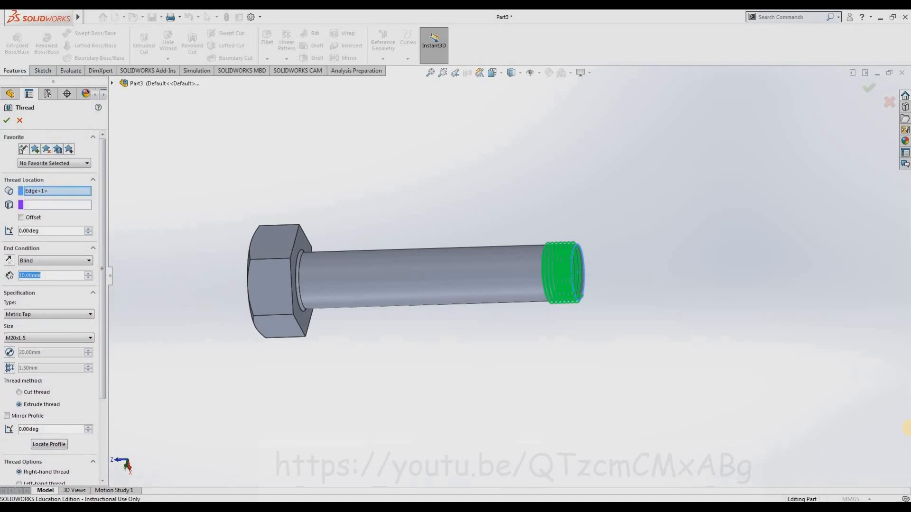
type("60")
key("Return")
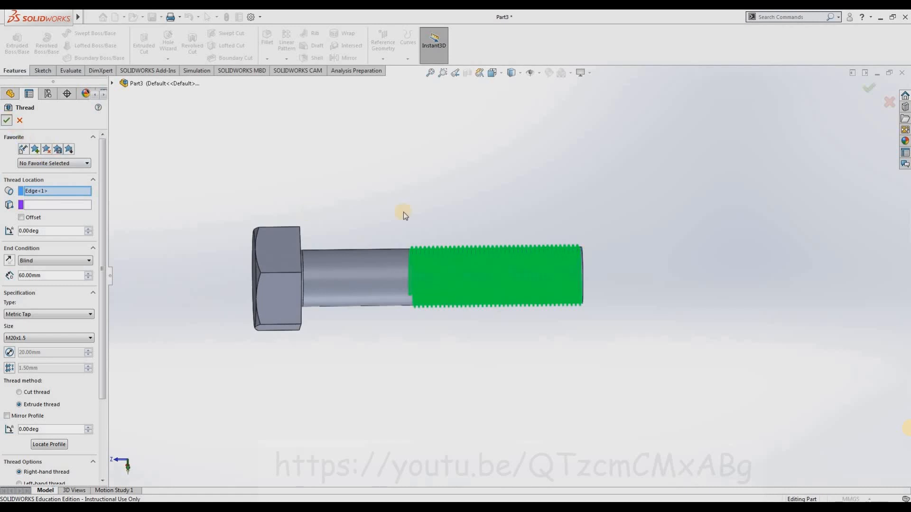
key("Return")
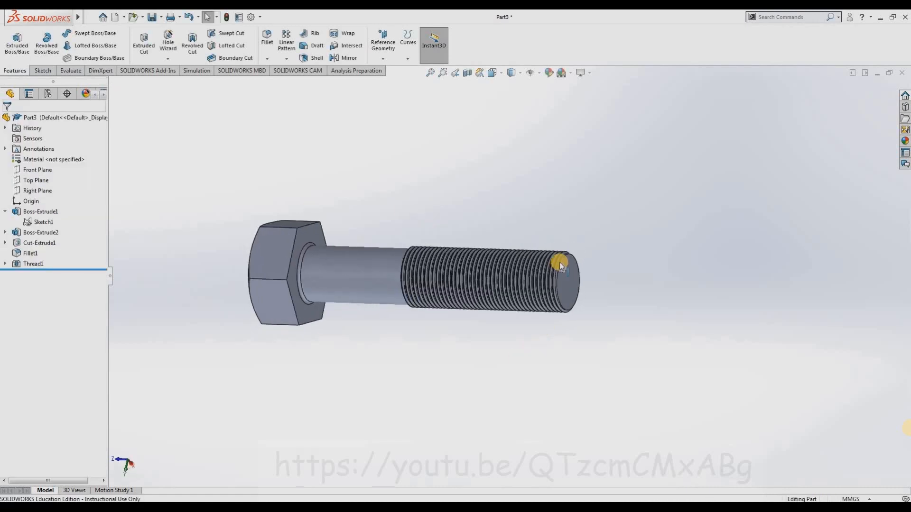
Edit the thread to start with a 1 mm offset, reversed so that it begins beyond the shank's end face
scroll(540, 331, "down", 5)
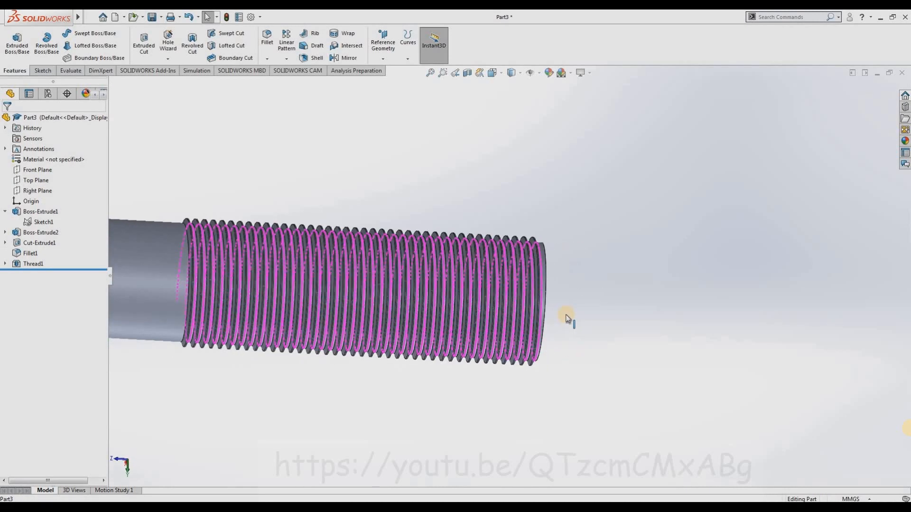
scroll(545, 315, "down", 5)
middle_click_drag(493, 336, 463, 294)
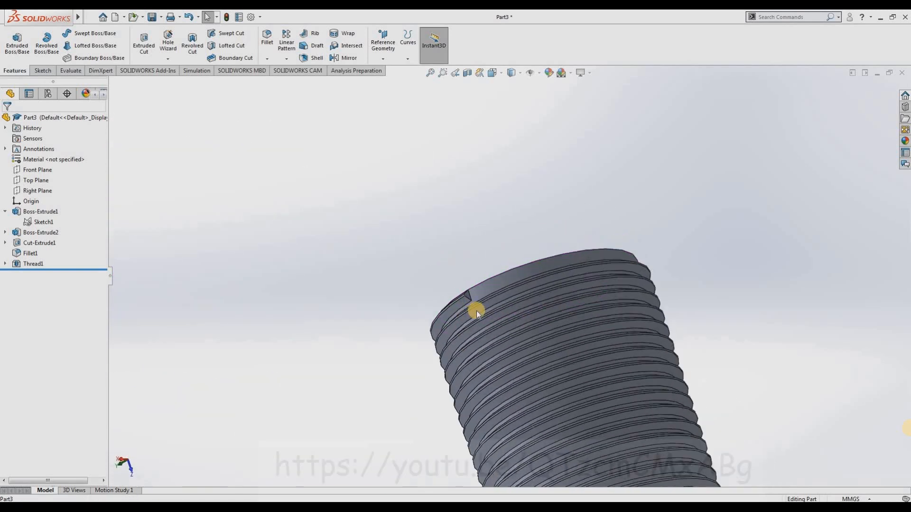
scroll(469, 303, "down", 4)
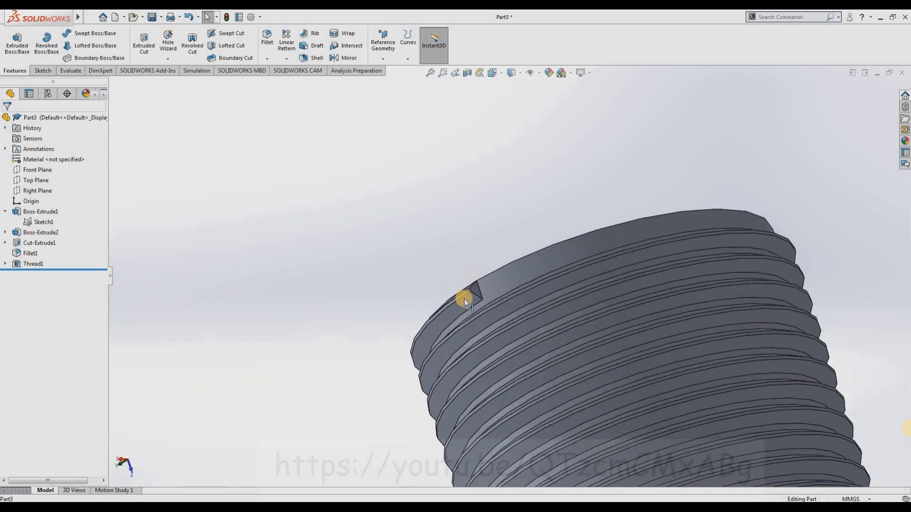
left_click(28, 264)
left_click(29, 234)
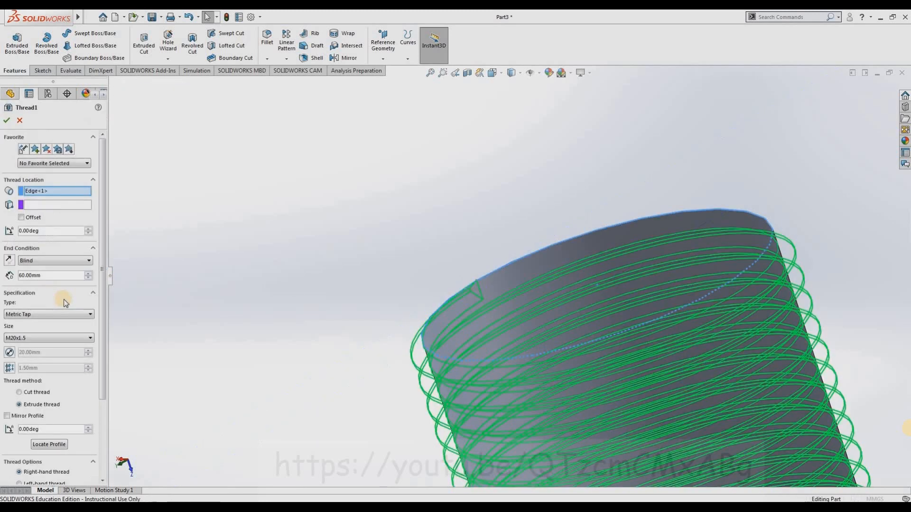
left_click(19, 217)
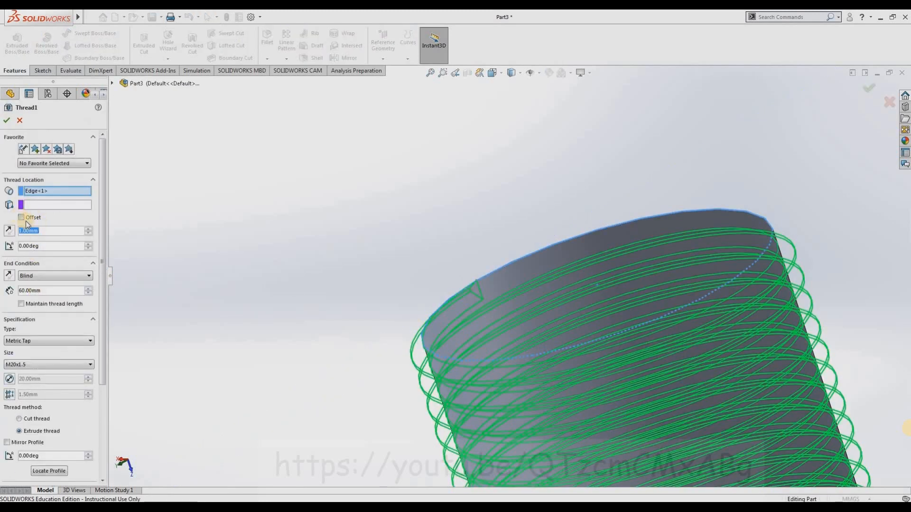
double_click(25, 231)
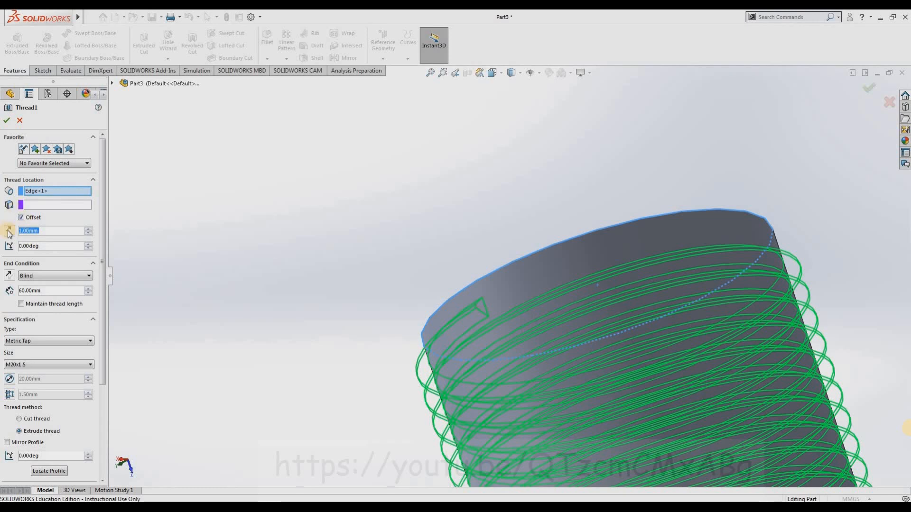
left_click(9, 231)
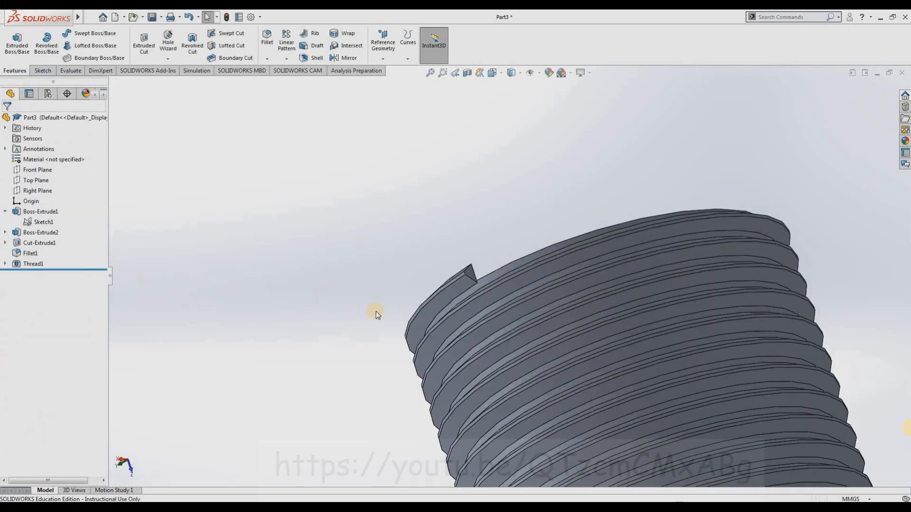
Open a new sketch on the shank's flat end face and view it normal to the plane
scroll(390, 360, "up", 2)
middle_click_drag(390, 376, 493, 307)
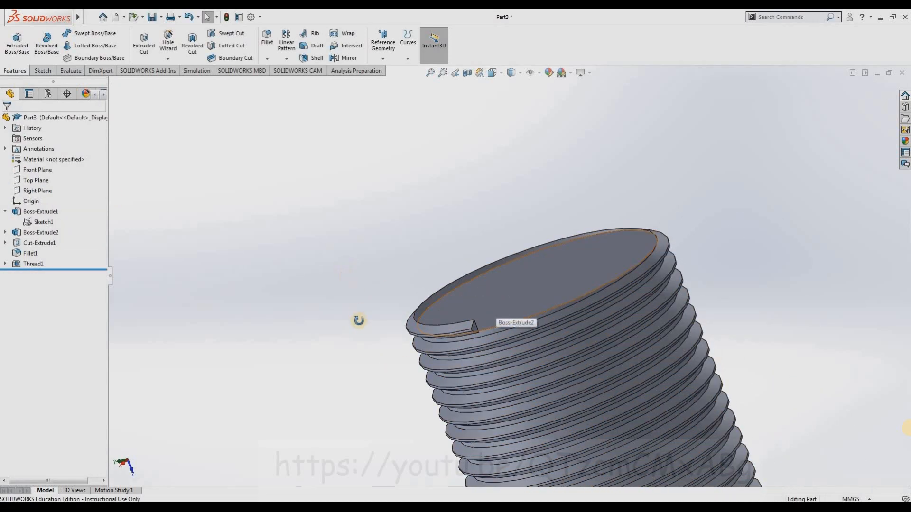
middle_click_drag(358, 319, 496, 343)
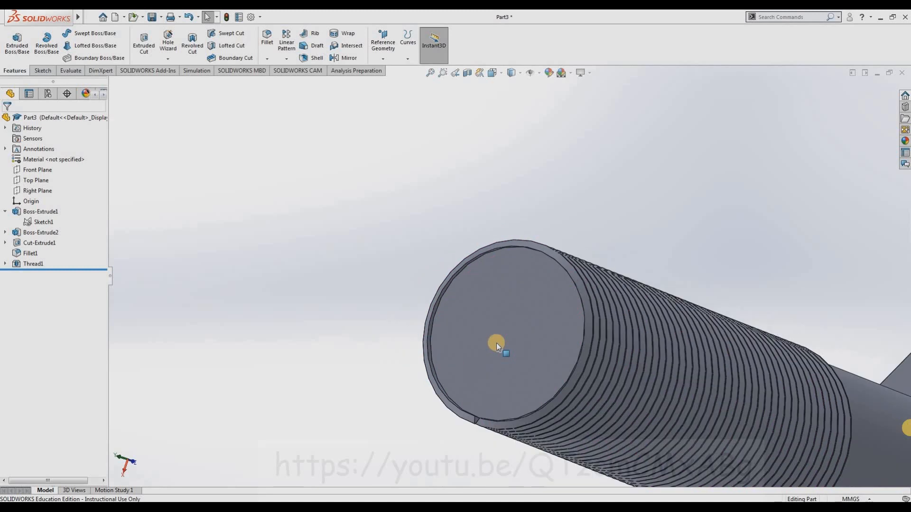
left_click(497, 343)
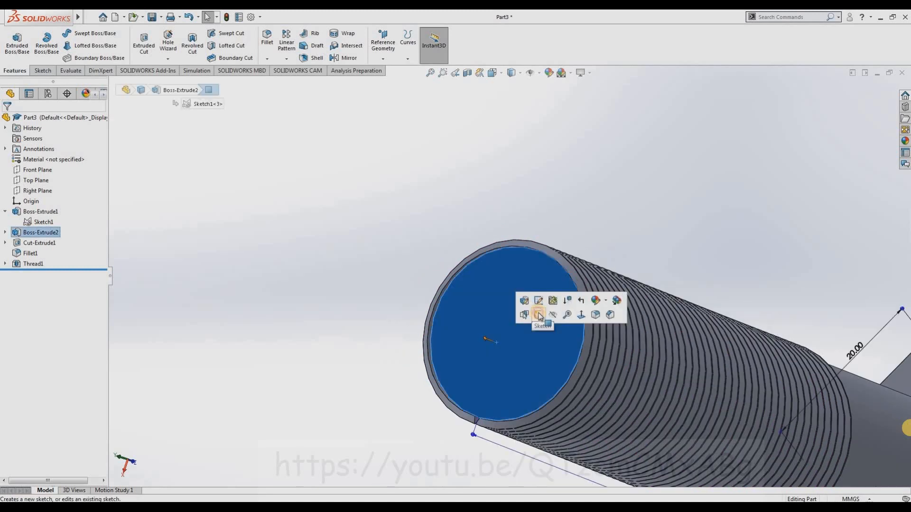
left_click(537, 317)
key("space")
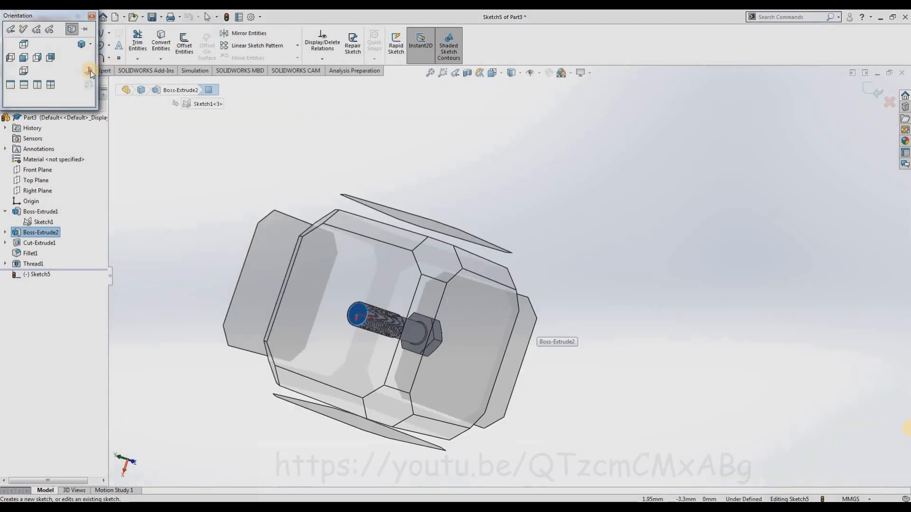
left_click(88, 70)
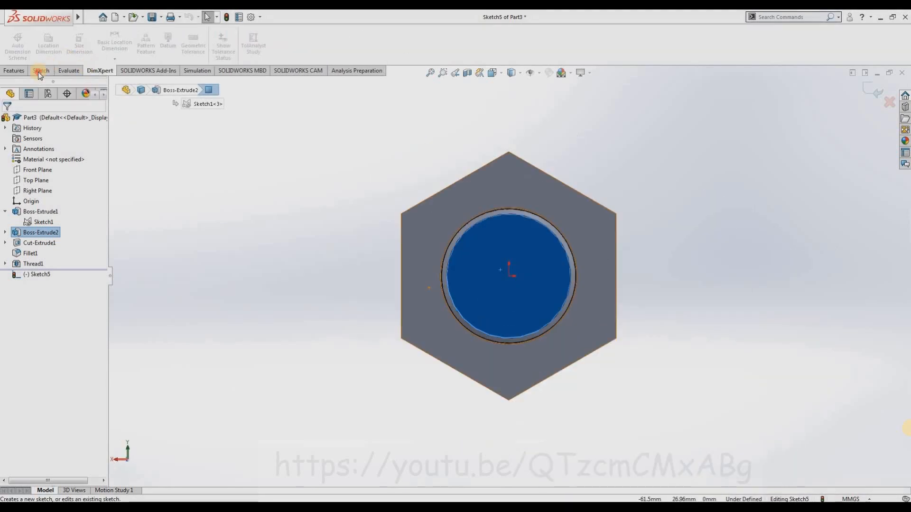
Sketch a circle of about 14 mm radius centred on the origin, enclosing the thread, and exit the sketch
left_click(40, 71)
left_click(81, 33)
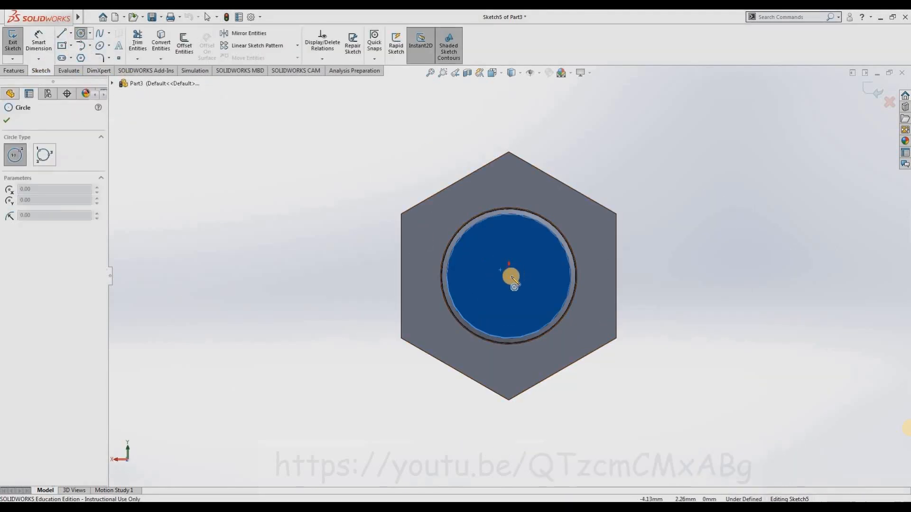
left_click(510, 276)
left_click(508, 362)
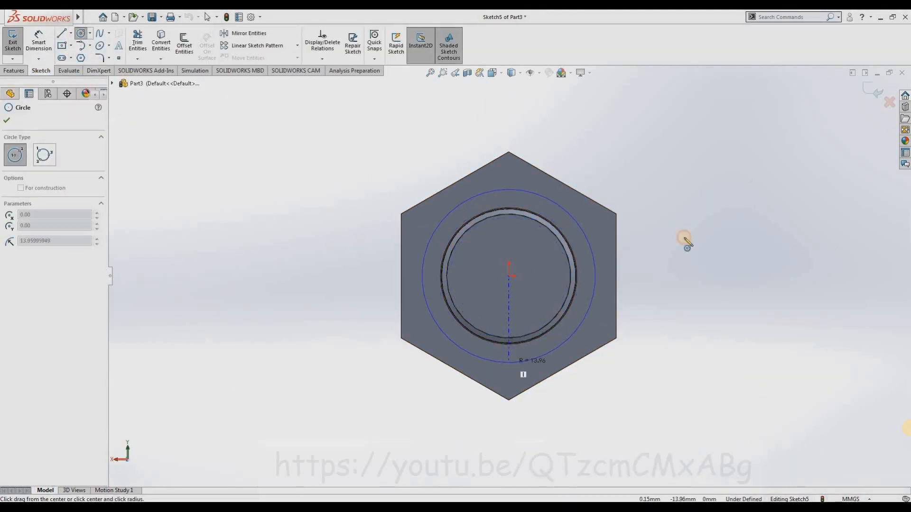
left_click(868, 94)
Cut-extrude the circle 16 mm outward from the shank's end, trimming the protruding thread start
scroll(502, 317, "up", 2)
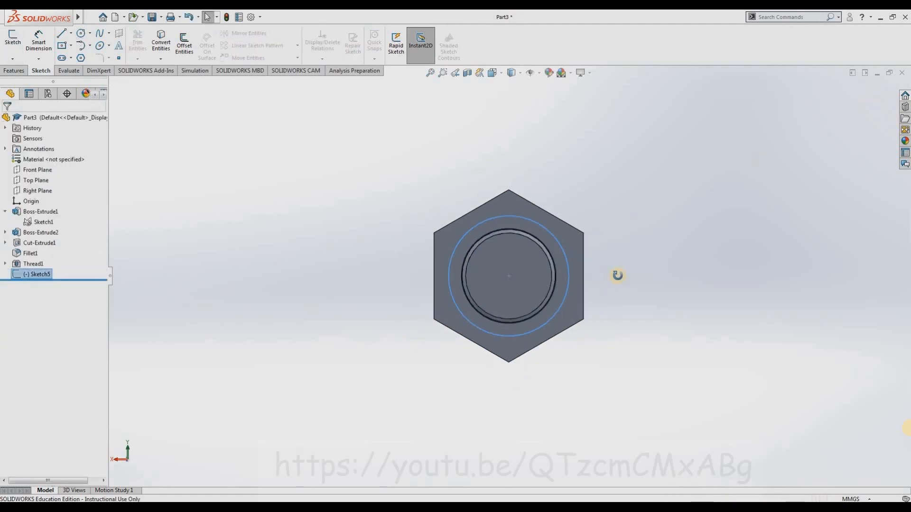
middle_click_drag(616, 275, 702, 242)
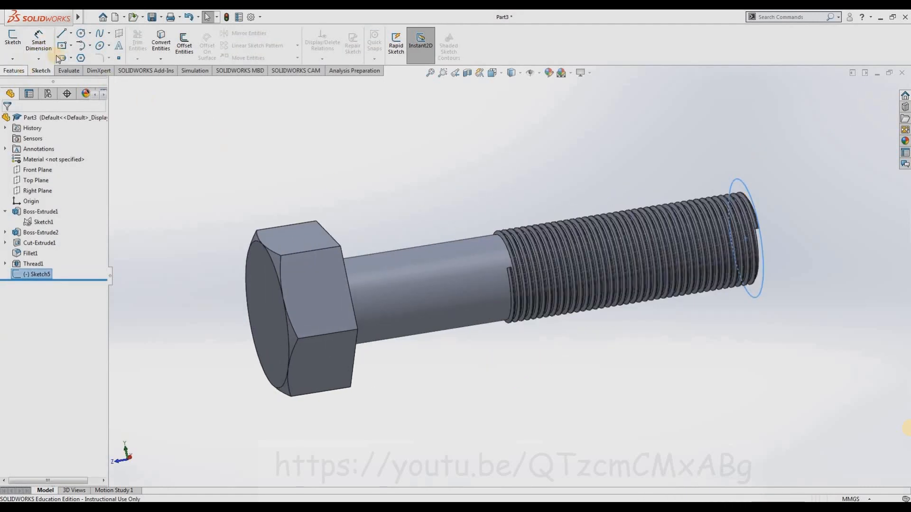
left_click(14, 70)
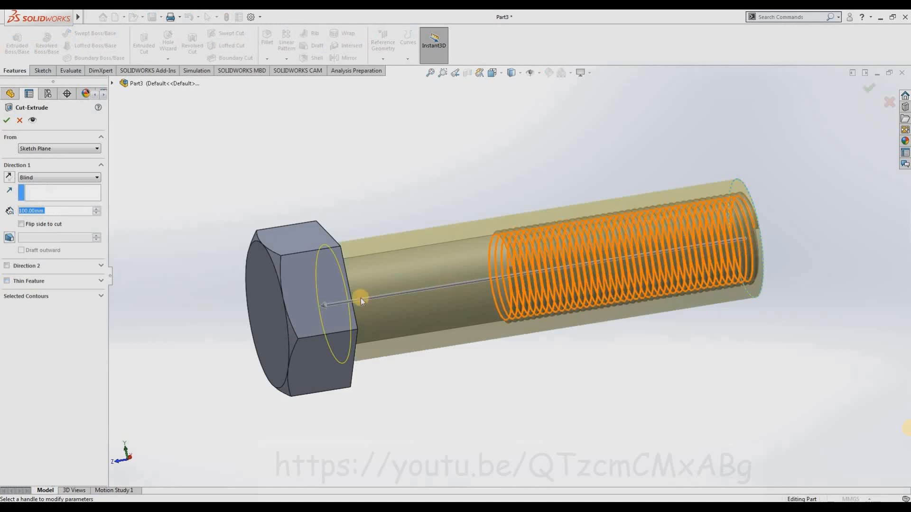
left_click_drag(561, 301, 822, 279)
middle_click_drag(763, 340, 728, 337)
scroll(790, 234, "down", 3)
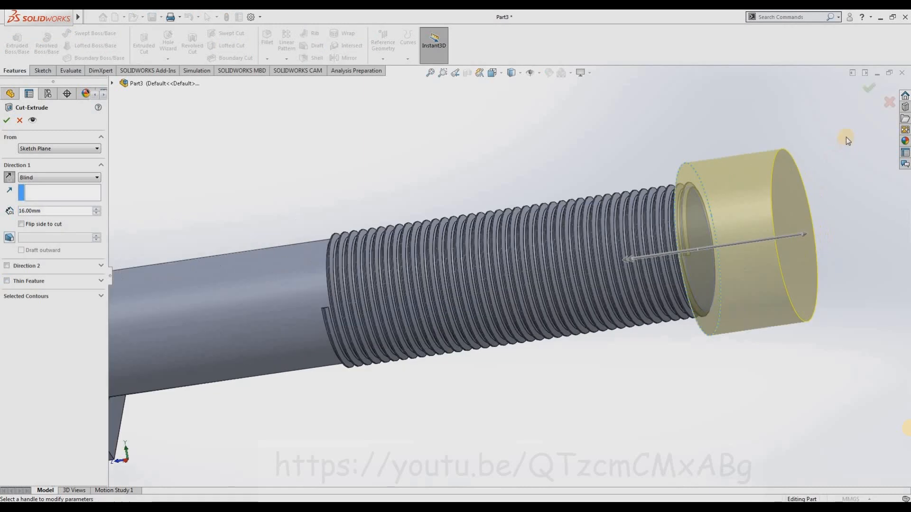
left_click(870, 89)
Examine the trimmed thread end up close and the finished bolt from several angles
scroll(705, 189, "down", 3)
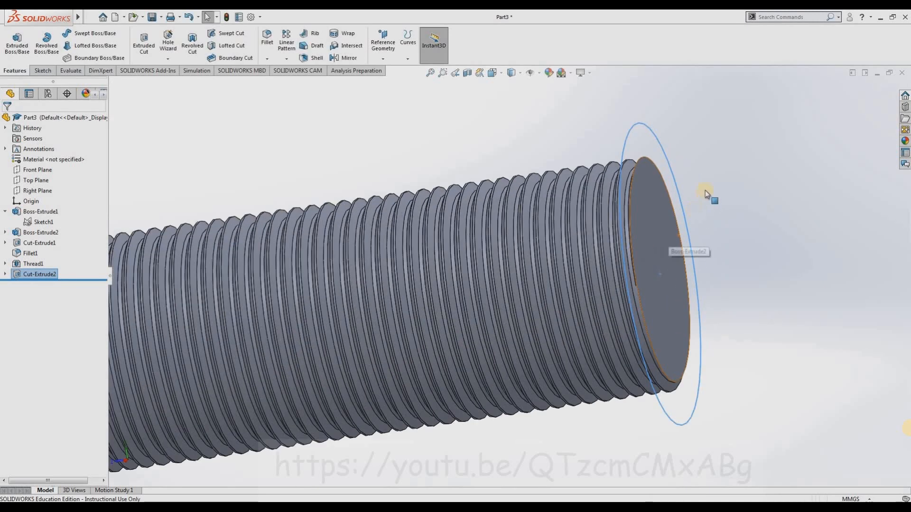
scroll(705, 190, "up", 2)
left_click(639, 269)
mouse_move(630, 284)
middle_mouse_down()
mouse_move(646, 267)
mouse_move(625, 290)
middle_mouse_up()
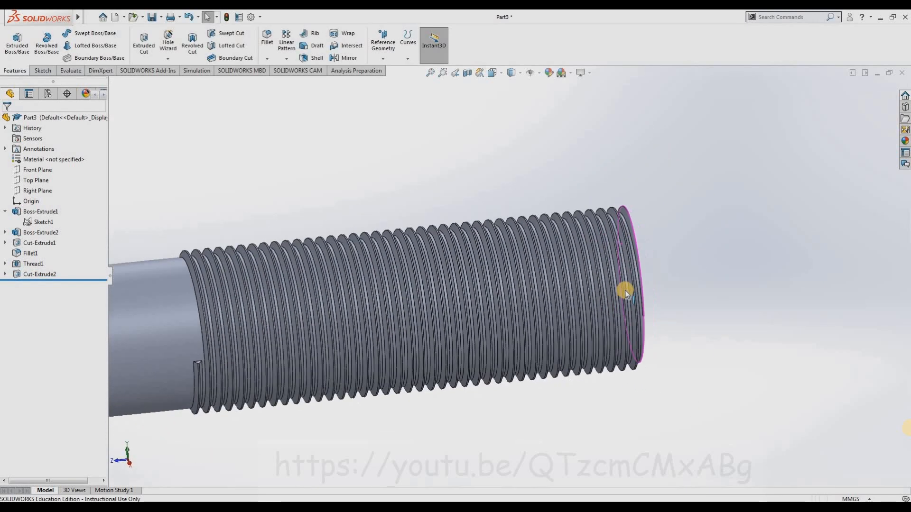
scroll(625, 292, "down", 6)
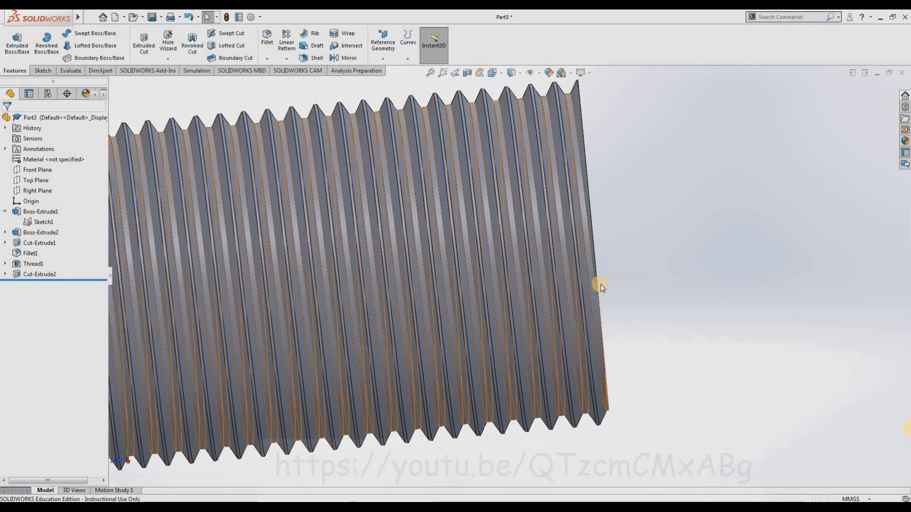
scroll(601, 288, "up", 5)
middle_click_drag(506, 368, 372, 325)
scroll(272, 368, "up", 2)
middle_click_drag(275, 371, 256, 270)
scroll(291, 312, "down", 2)
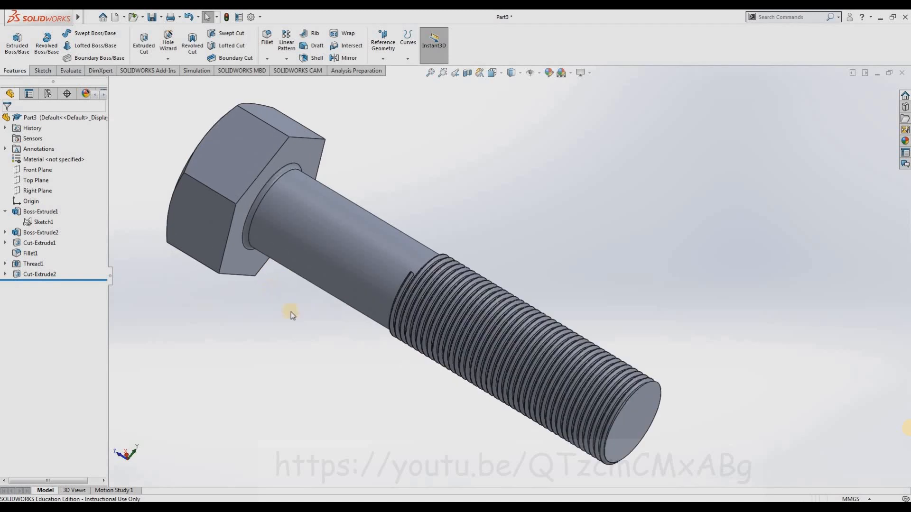
Save the finished bolt as "hexagonal bolt" in the "hexagonal bolt and nut" folder, replacing the existing file
scroll(291, 311, "up", 2)
middle_click_drag(349, 455, 244, 442)
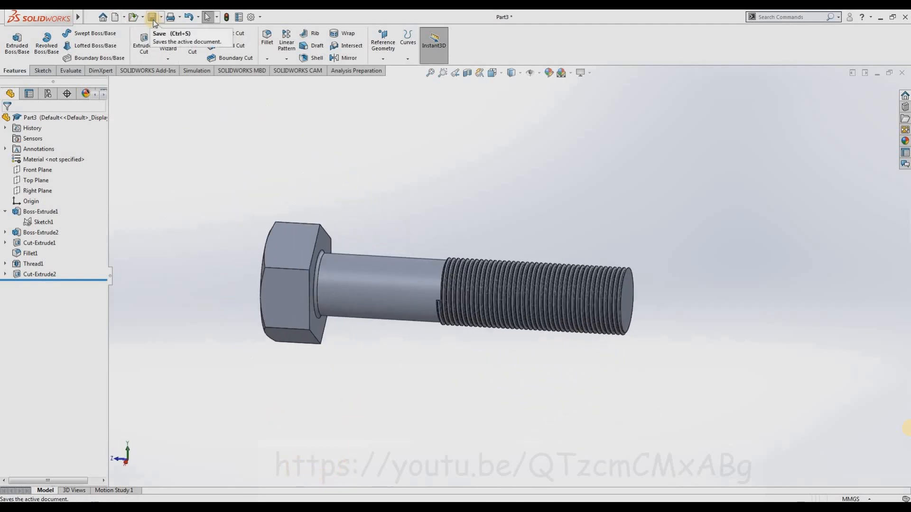
left_click(152, 18)
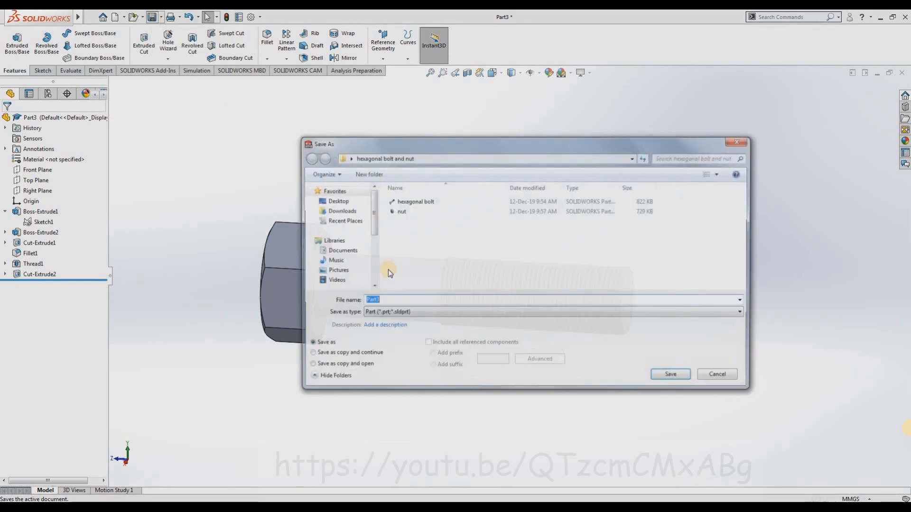
left_click(418, 201)
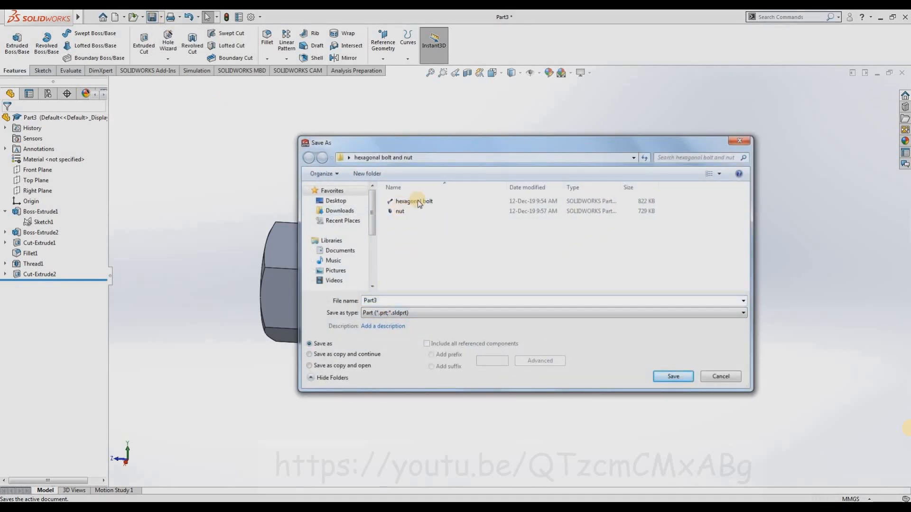
left_click(421, 203)
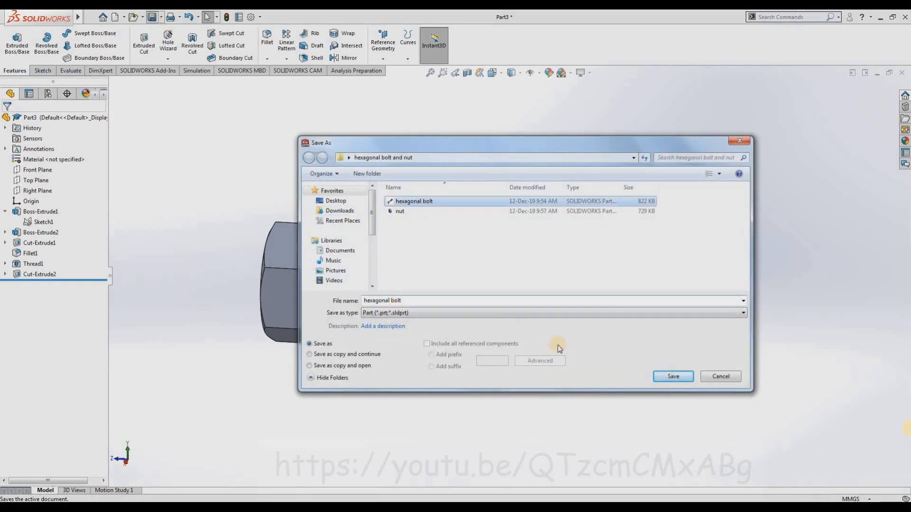
left_click(669, 376)
left_click(471, 260)
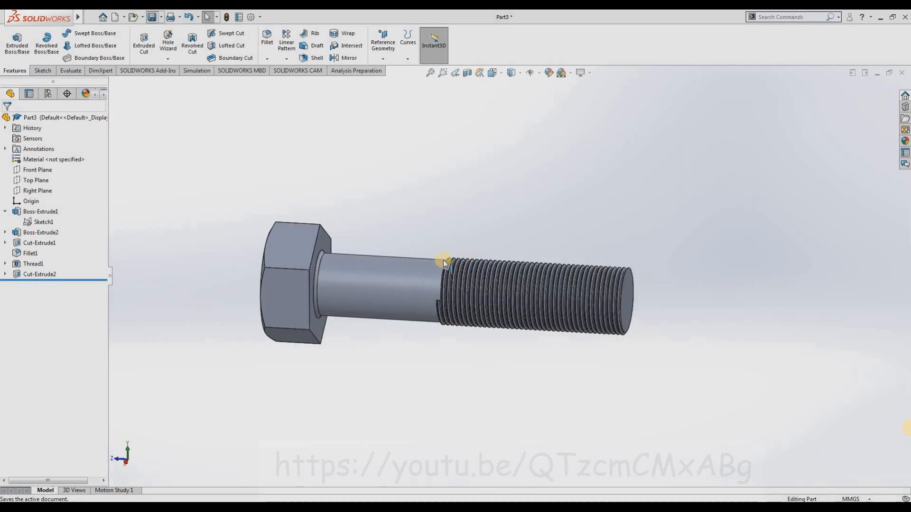
Create a new part document and open a sketch on the Front Plane
left_click(115, 17)
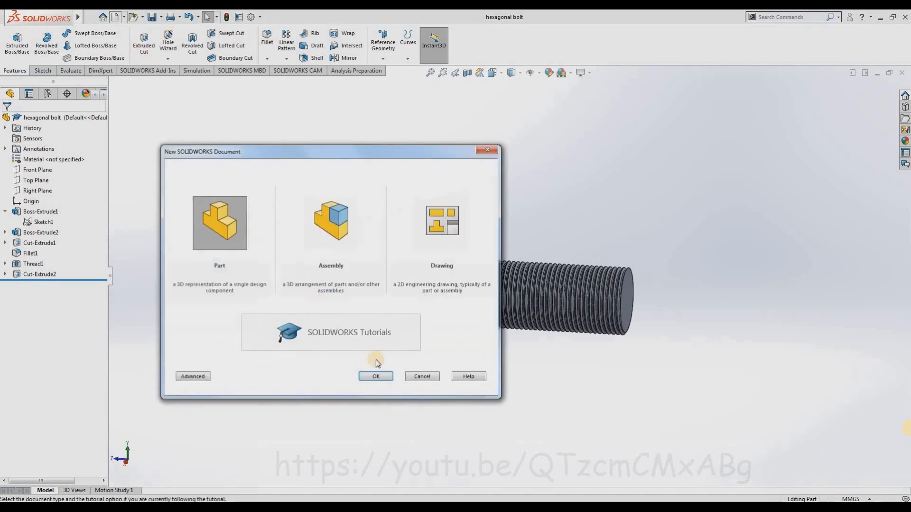
left_click(377, 377)
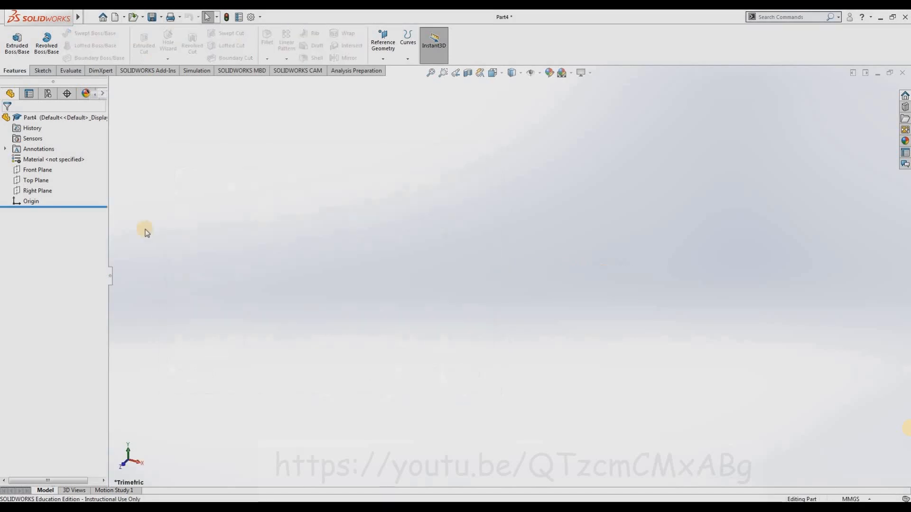
left_click(37, 170)
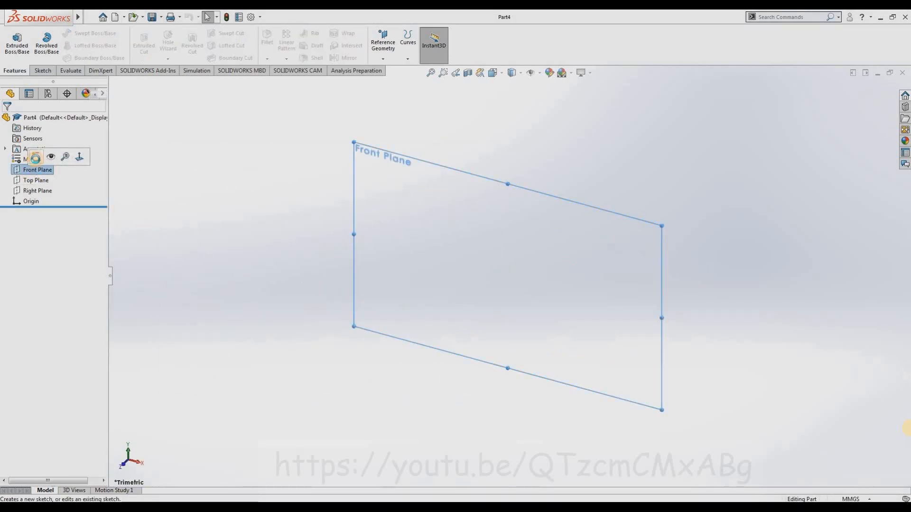
left_click(35, 158)
Sketch a six-sided polygon with an inscribed circle centred on the origin and dimension its side to 20 mm
left_click(81, 58)
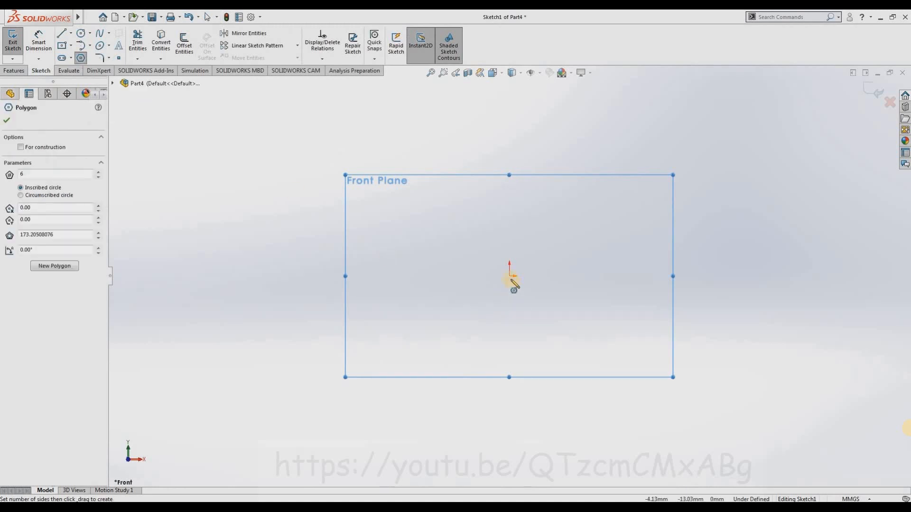
left_click(510, 277)
left_click(517, 364)
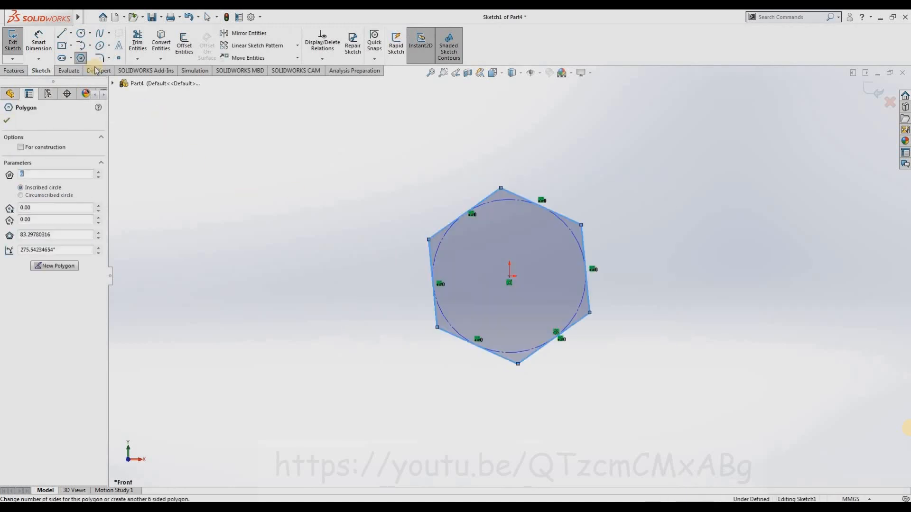
left_click(38, 48)
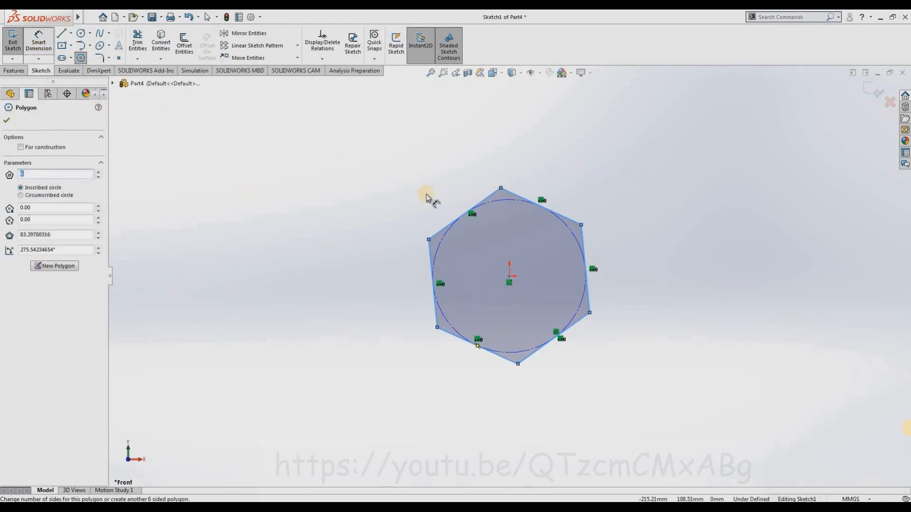
left_click(475, 206)
left_click(457, 196)
type("20")
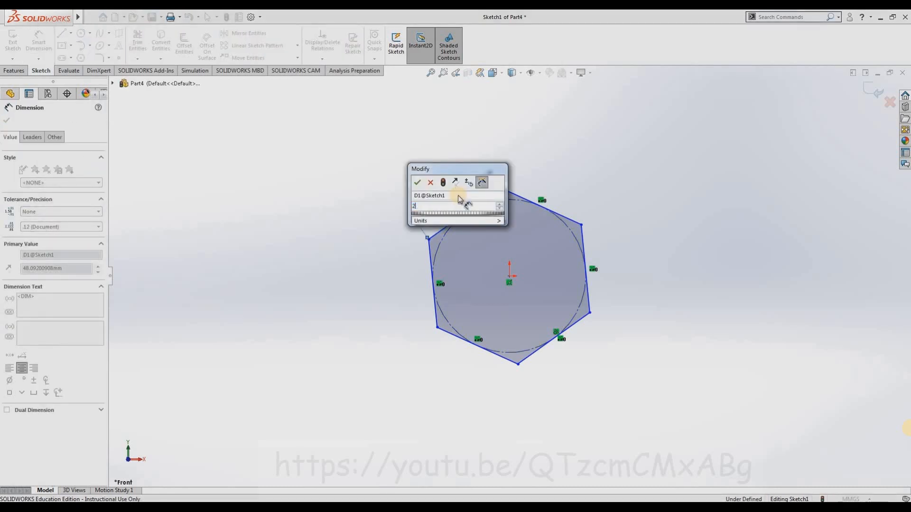
key("Return")
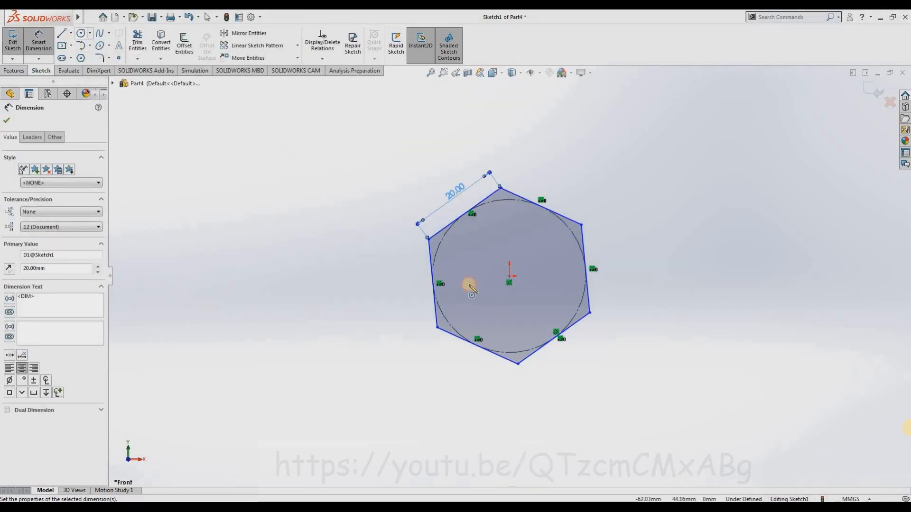
Sketch a circle centred on the origin inside the hexagon and dimension its diameter to 20 mm
left_click(509, 276)
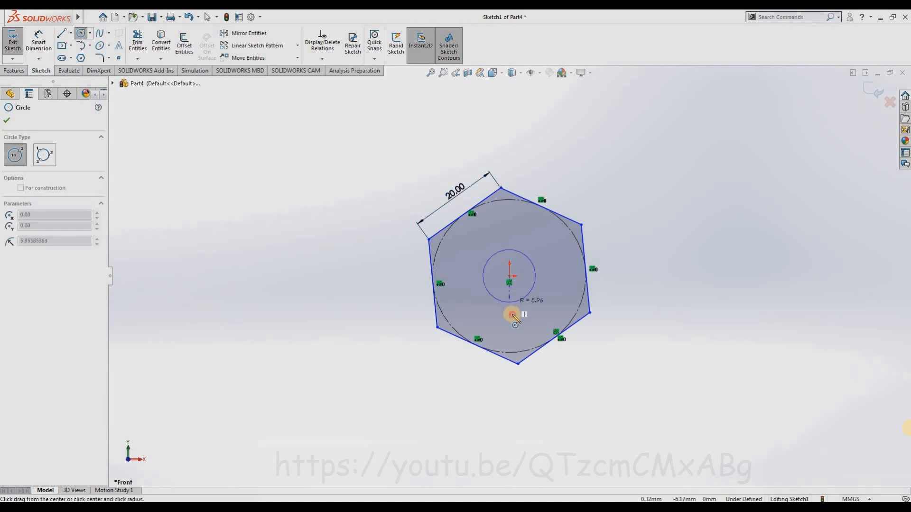
left_click(519, 311)
left_click(40, 44)
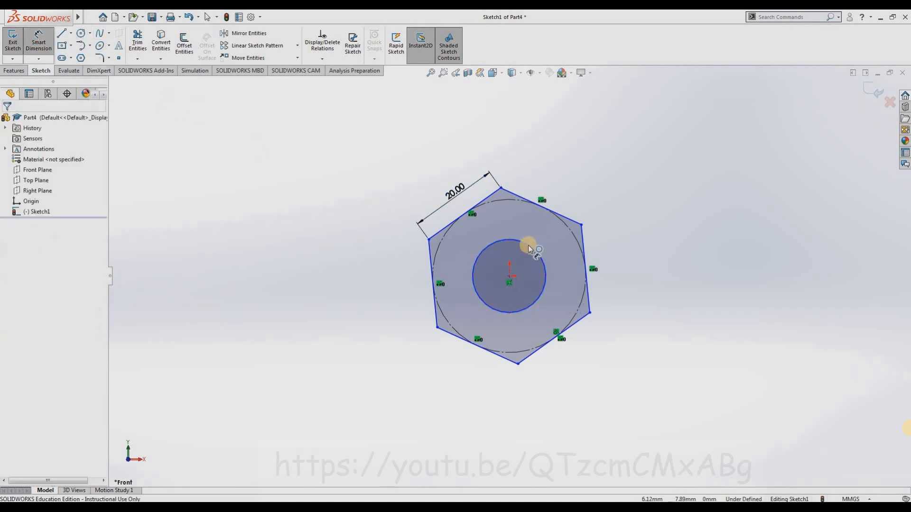
left_click(528, 243)
left_click(657, 280)
type("20")
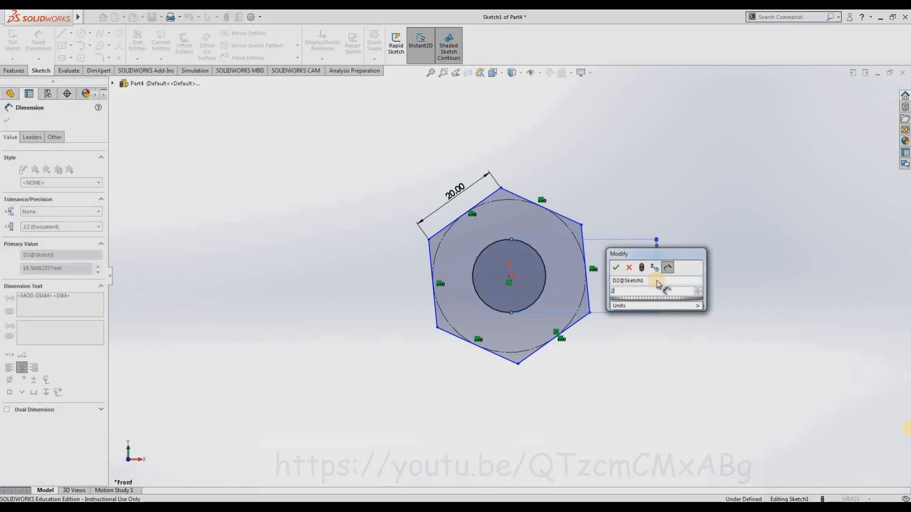
key("Return")
left_click(6, 116)
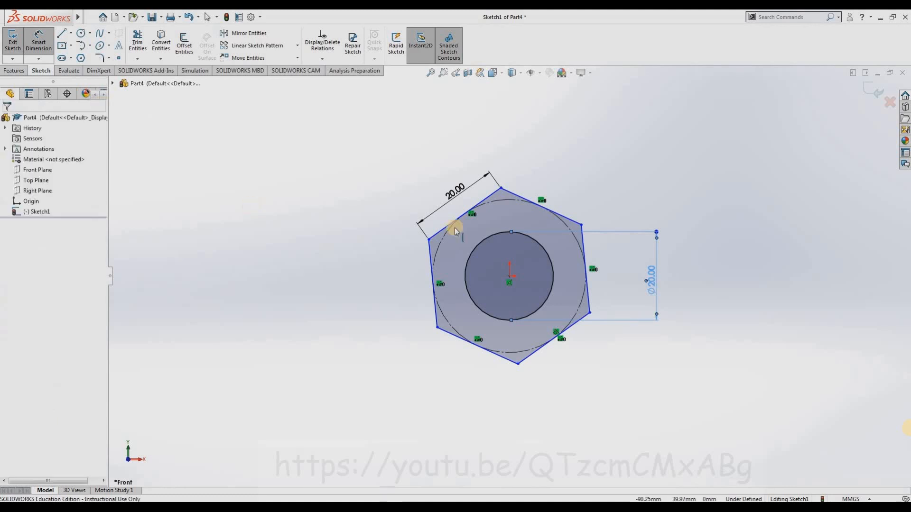
Make one side of the hexagon vertical to fully define it, and exit the sketch
left_click(429, 250)
left_click(468, 205)
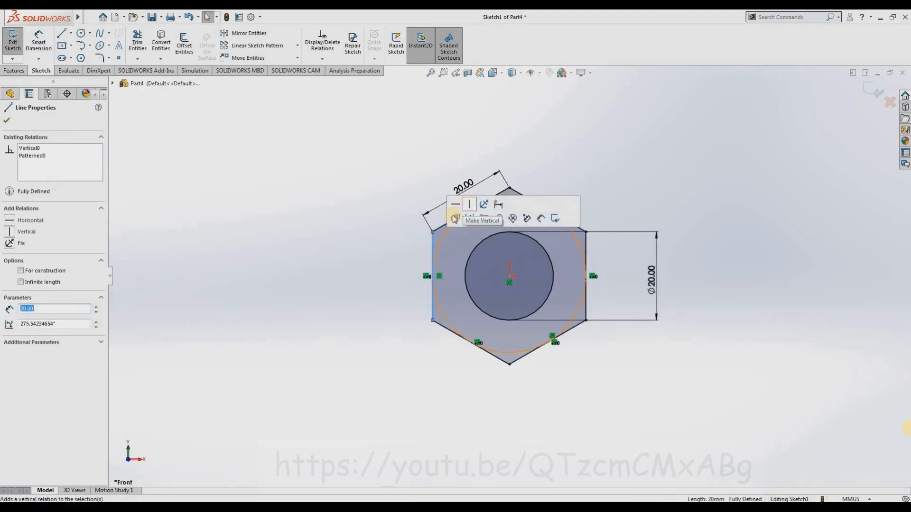
left_click(356, 241)
left_click(875, 94)
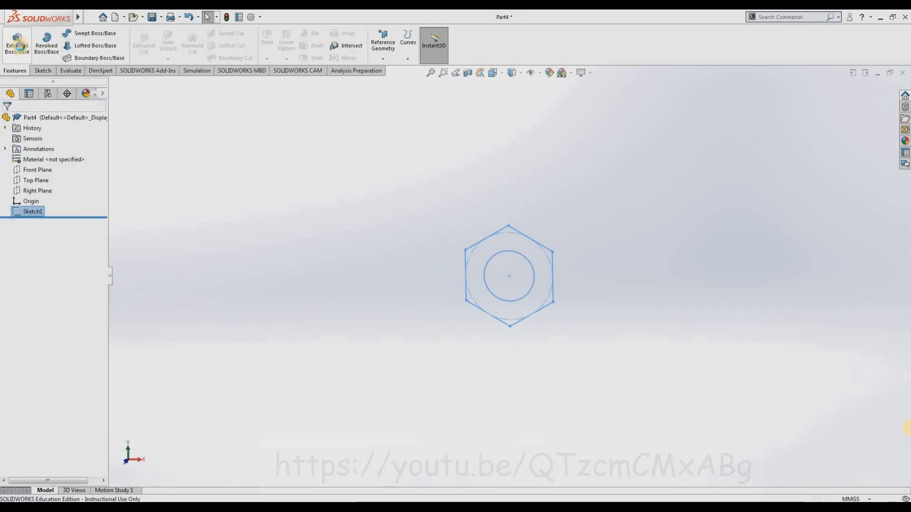
Extrude the hexagon with its hole 18 mm using the Mid Plane end condition
left_click(19, 46)
left_click(42, 177)
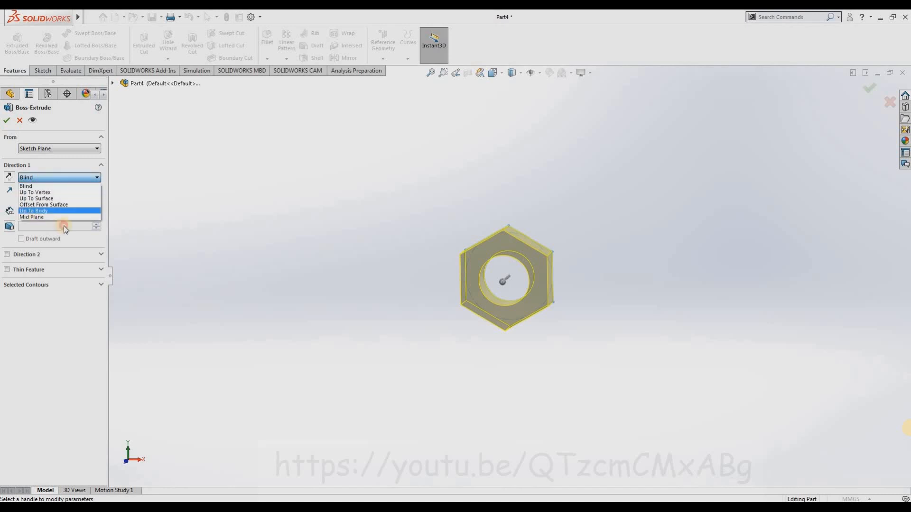
left_click(62, 217)
middle_click_drag(467, 268, 417, 281)
scroll(546, 271, "down", 3)
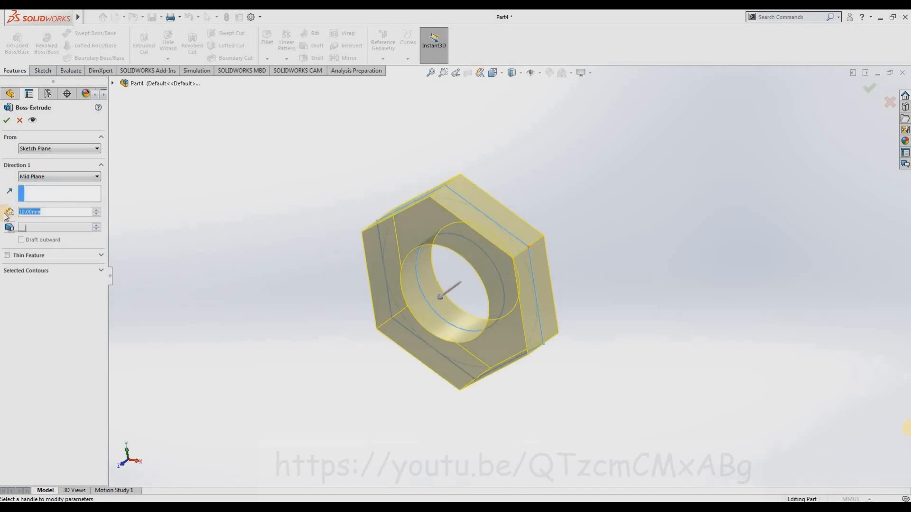
type("18")
key("Return")
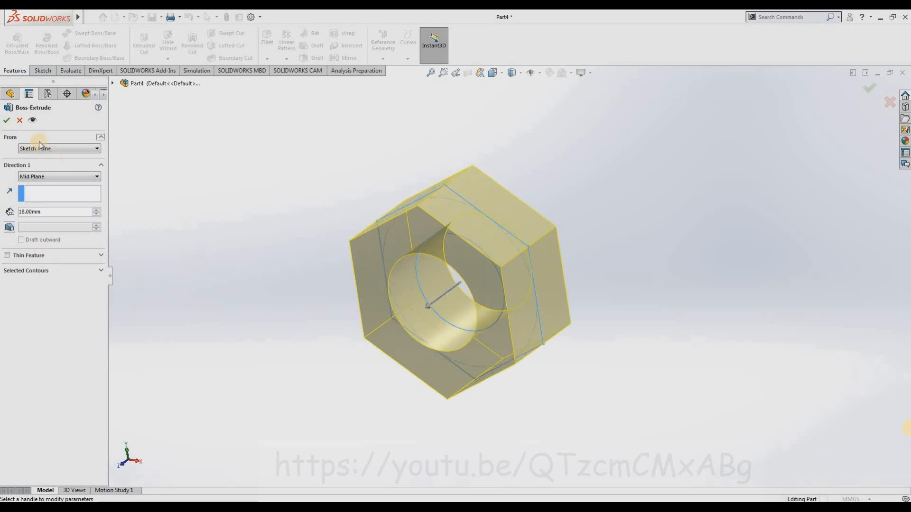
left_click(7, 121)
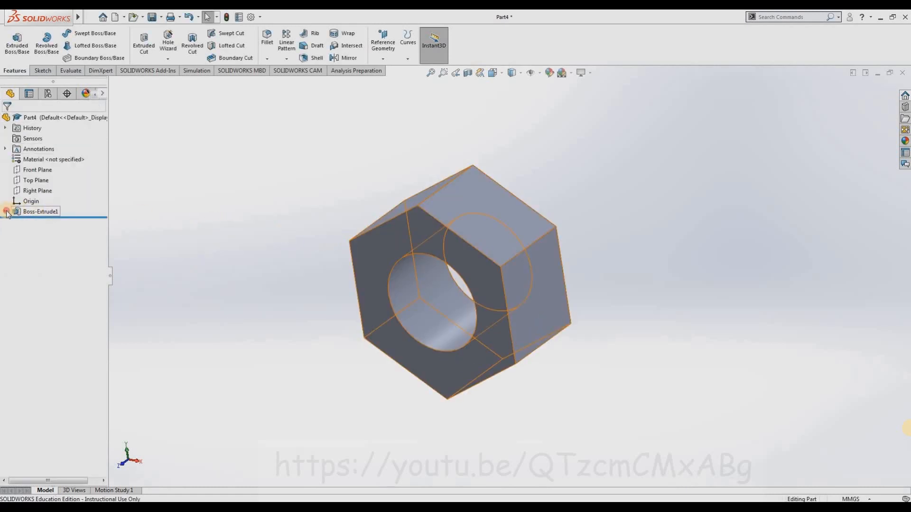
Show the hexagon sketch of the nut's extrusion and select its inscribed circle
left_click(6, 212)
left_click(38, 222)
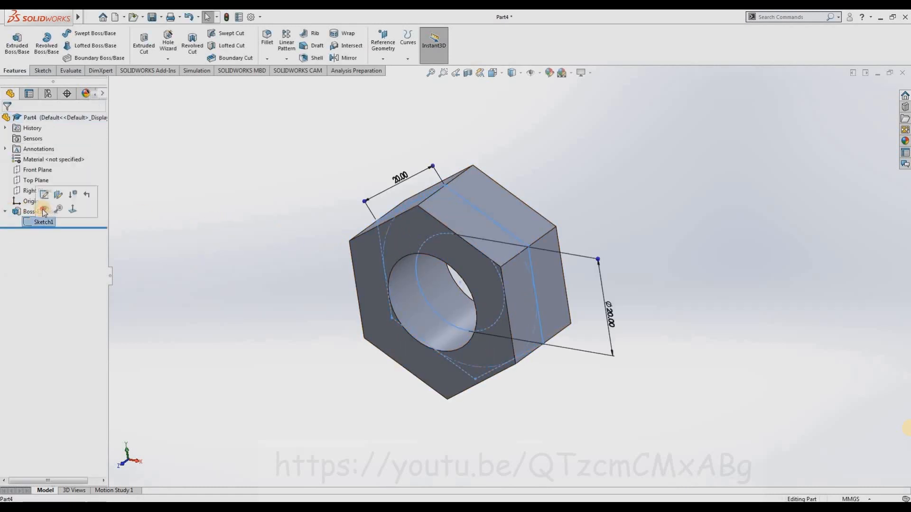
left_click(449, 200)
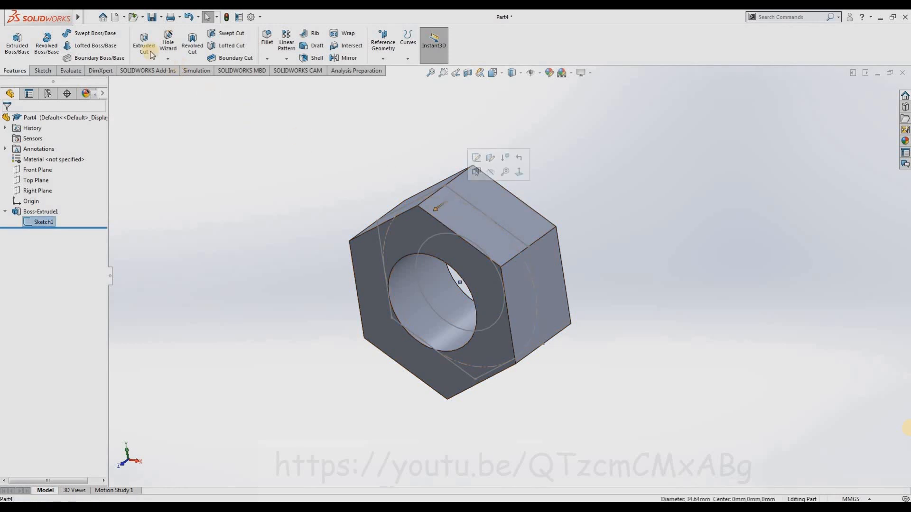
Convert the hexagon's inscribed circle into a new sketch on the nut's front face and exit the sketch
left_click(417, 231)
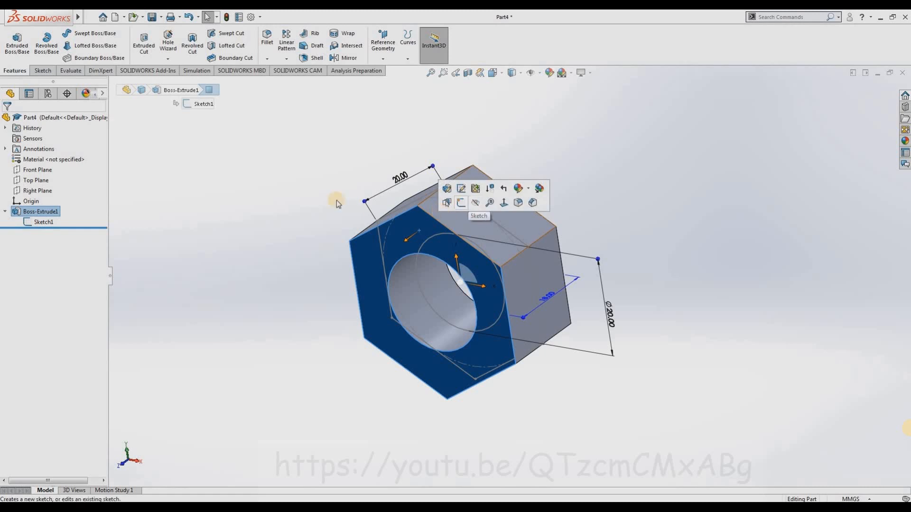
left_click(460, 203)
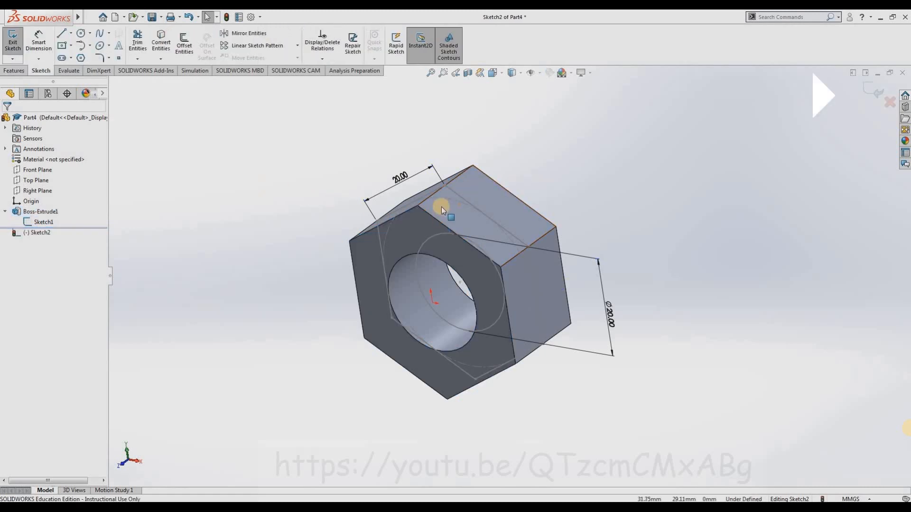
left_click(158, 47)
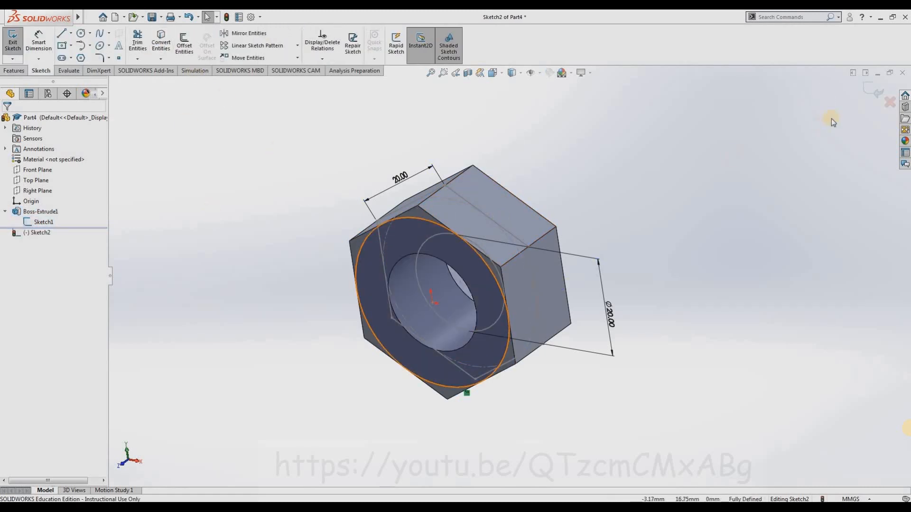
left_click(873, 91)
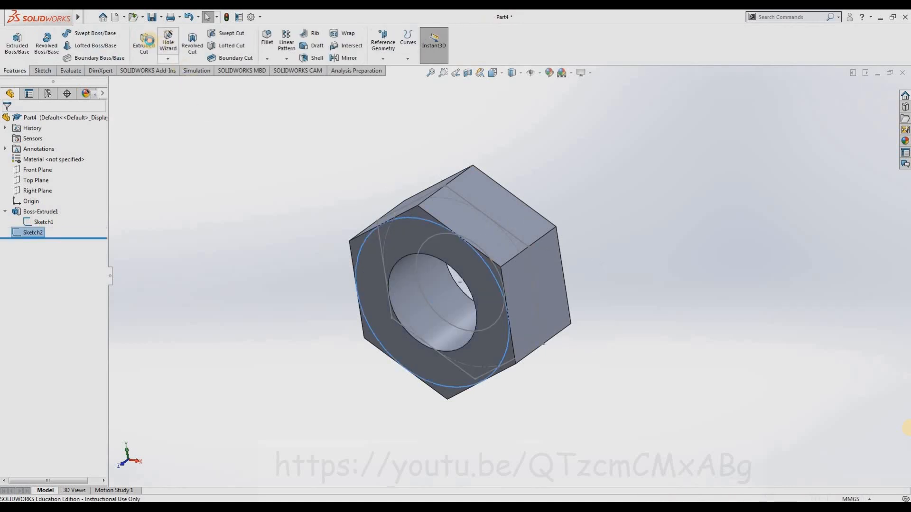
Cut-extrude the material outside the inscribed circle to bevel the hexagon's corners at the nut's front face
left_click(145, 42)
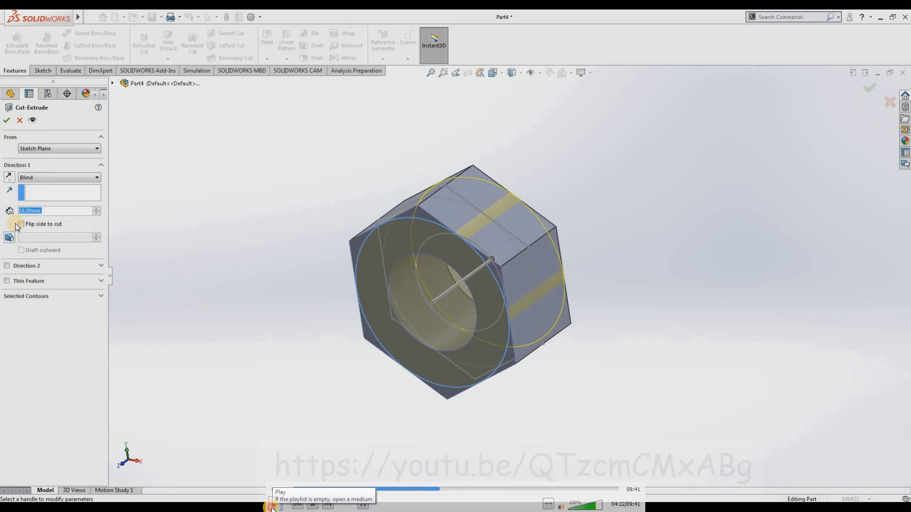
left_click(271, 507)
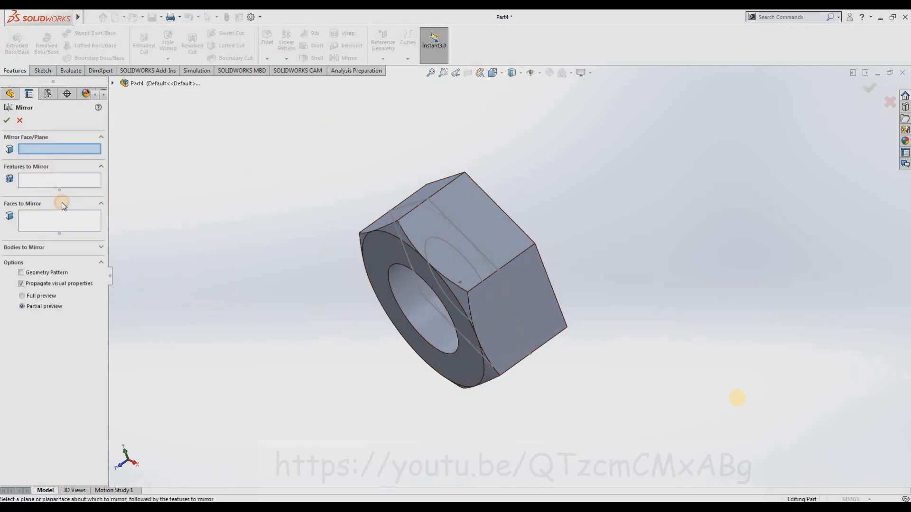
Mirror the corner-bevelling cut about the Front Plane to the nut's opposite face
left_click(390, 231)
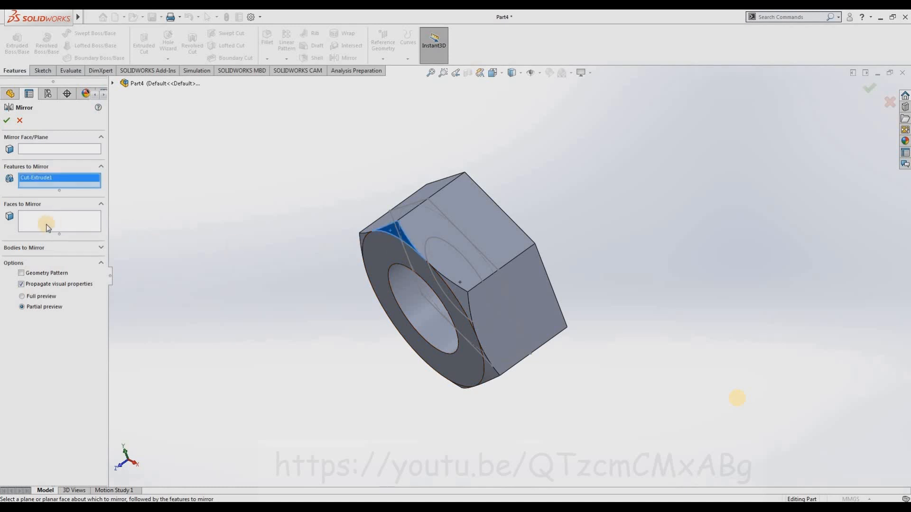
left_click(46, 149)
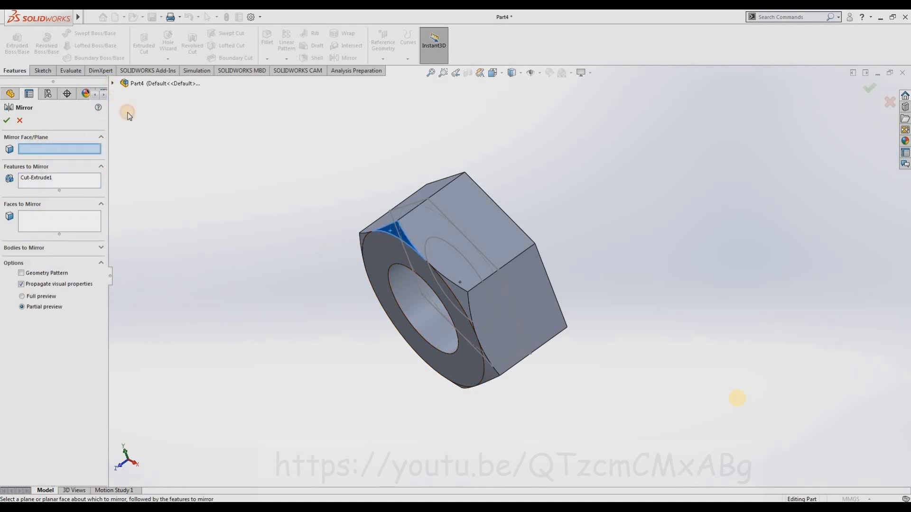
left_click(137, 83)
left_click(153, 136)
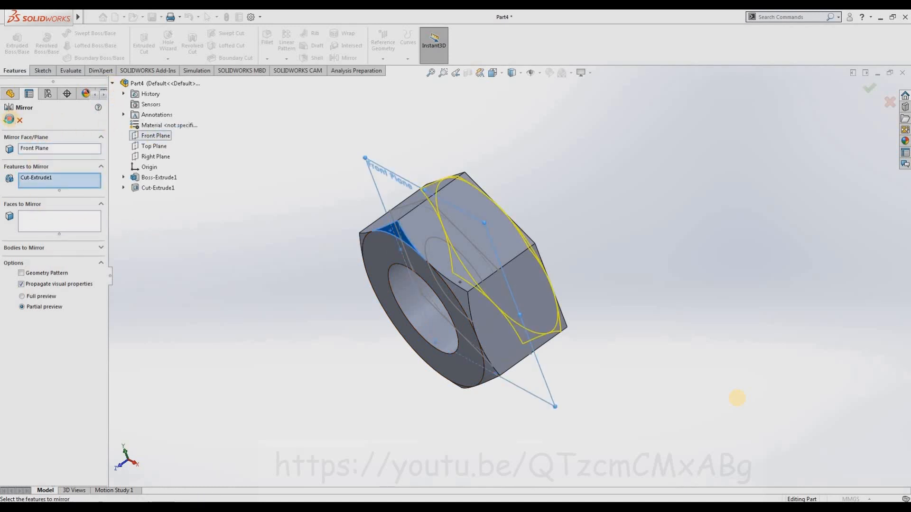
left_click(9, 119)
middle_click_drag(259, 246, 405, 207)
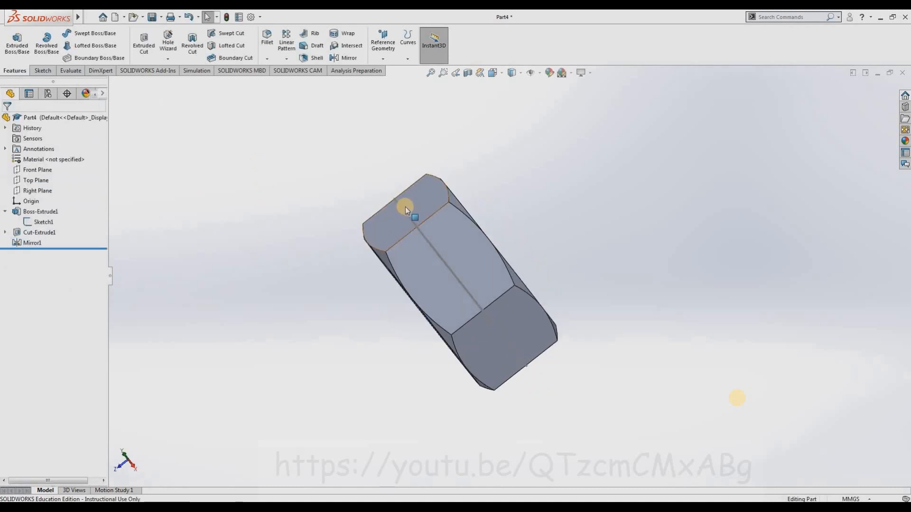
Hide the sketch still displayed on the nut
left_click(405, 207)
left_click(333, 300)
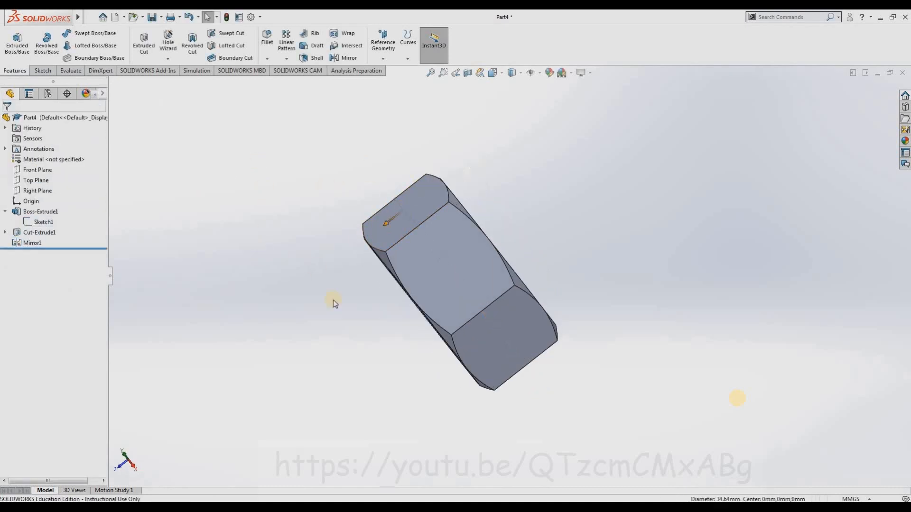
mouse_move(366, 212)
middle_mouse_down()
mouse_move(463, 270)
mouse_move(315, 261)
mouse_move(232, 184)
middle_mouse_up()
Insert the saved hexagonal bolt part into the nut part and place it beside the nut
mouse_move(82, 20)
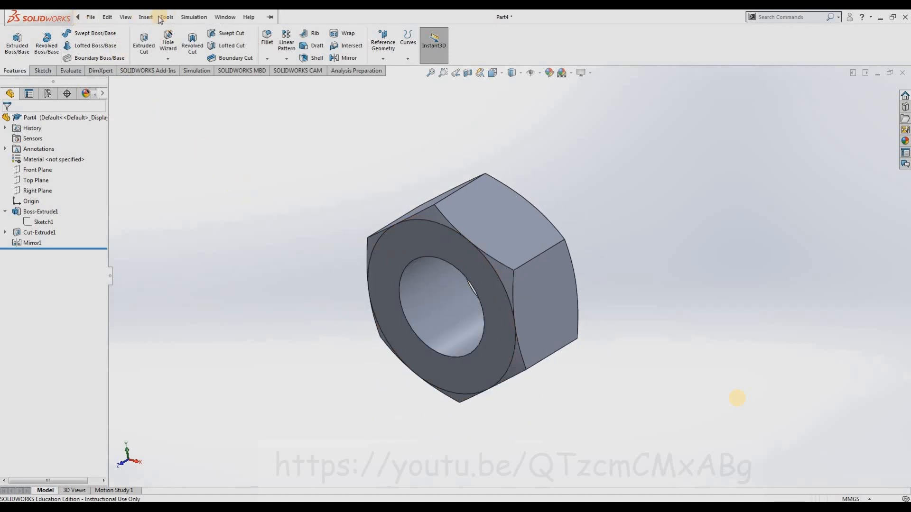
left_click(143, 19)
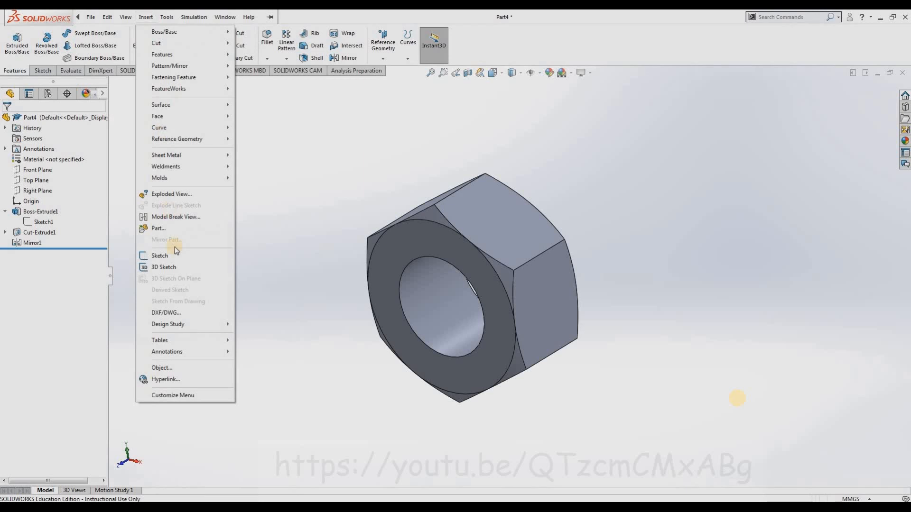
left_click(157, 228)
left_click(411, 202)
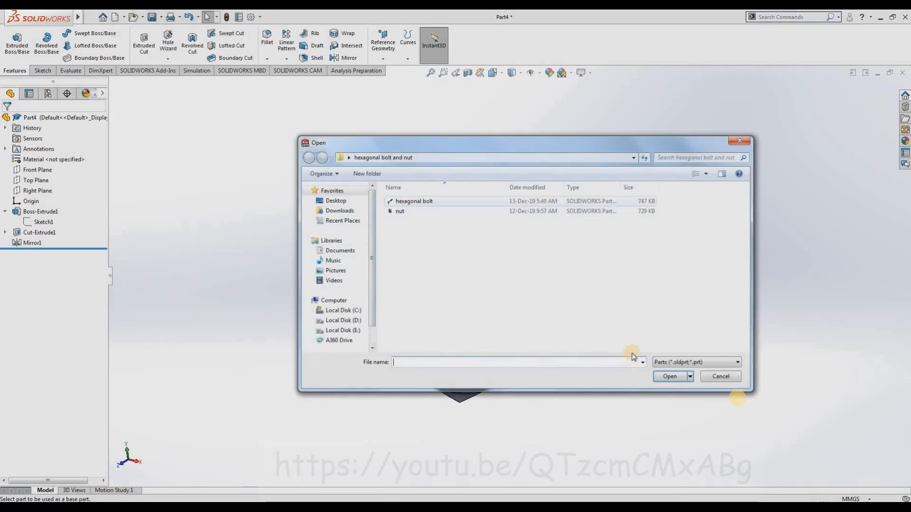
left_click(666, 375)
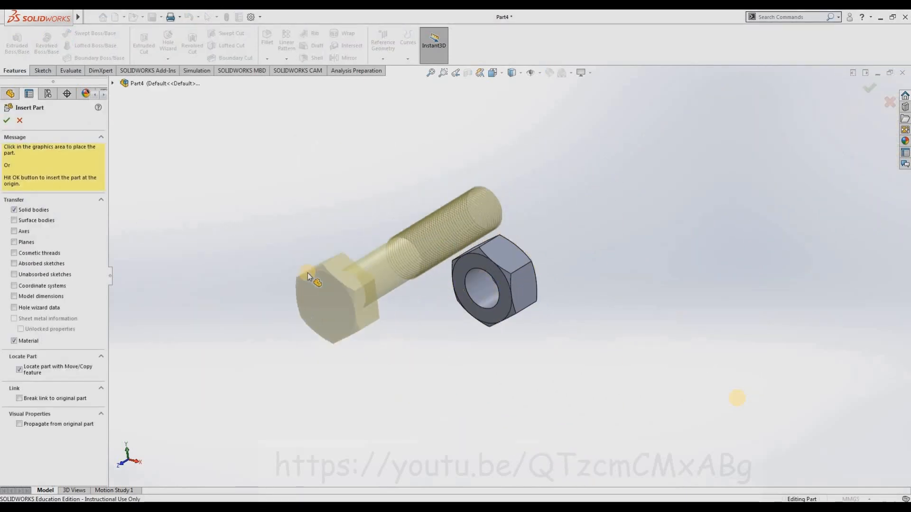
left_click(309, 273)
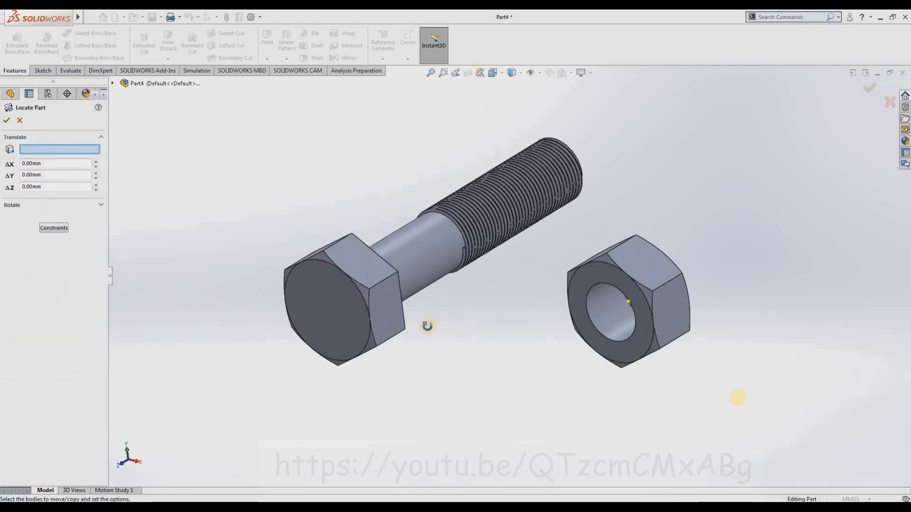
Add a concentric mate between the bolt's cylindrical shank and the nut's hole
middle_click_drag(427, 325, 486, 311)
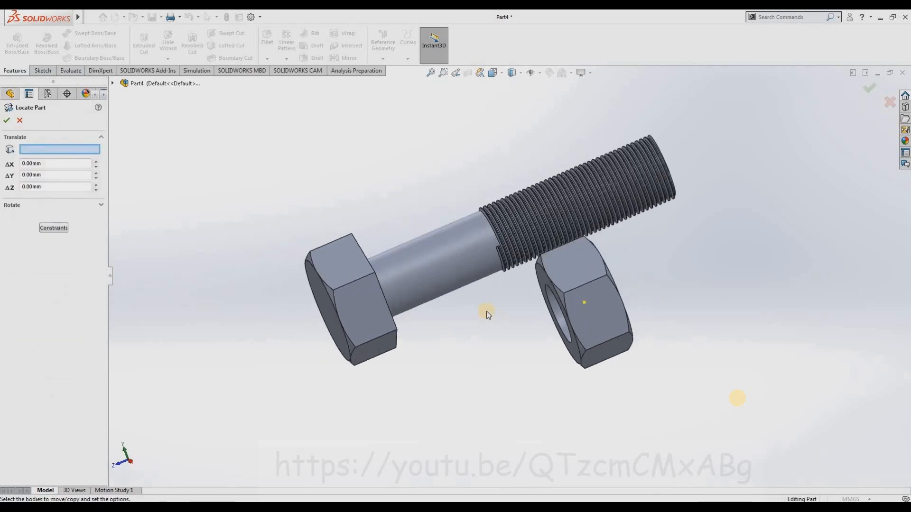
left_click(43, 231)
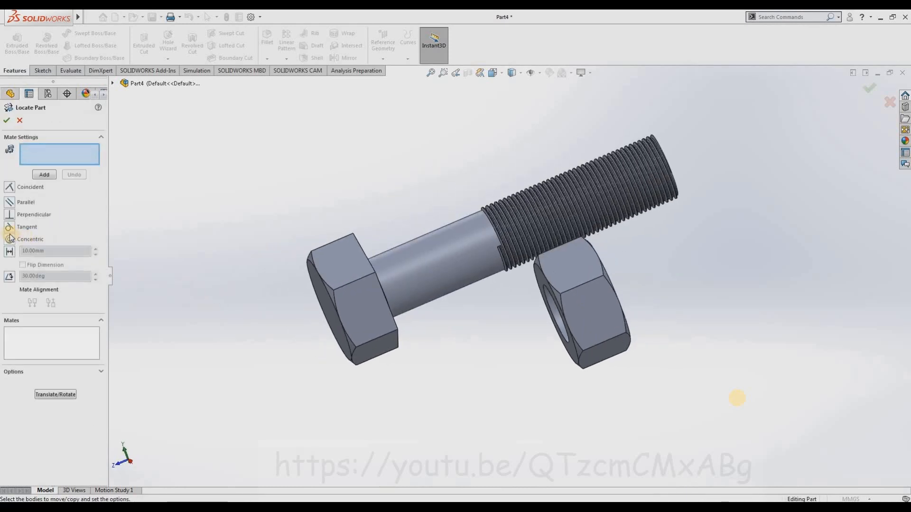
left_click(437, 258)
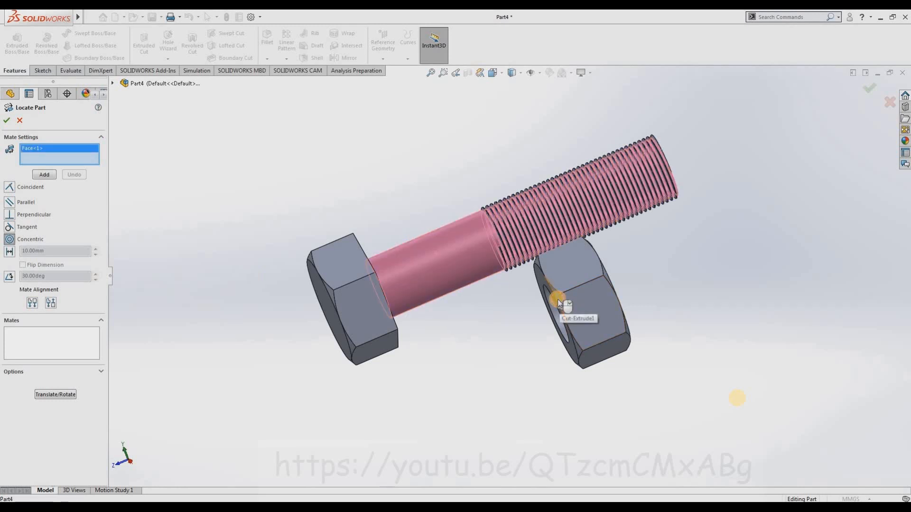
left_click(558, 300)
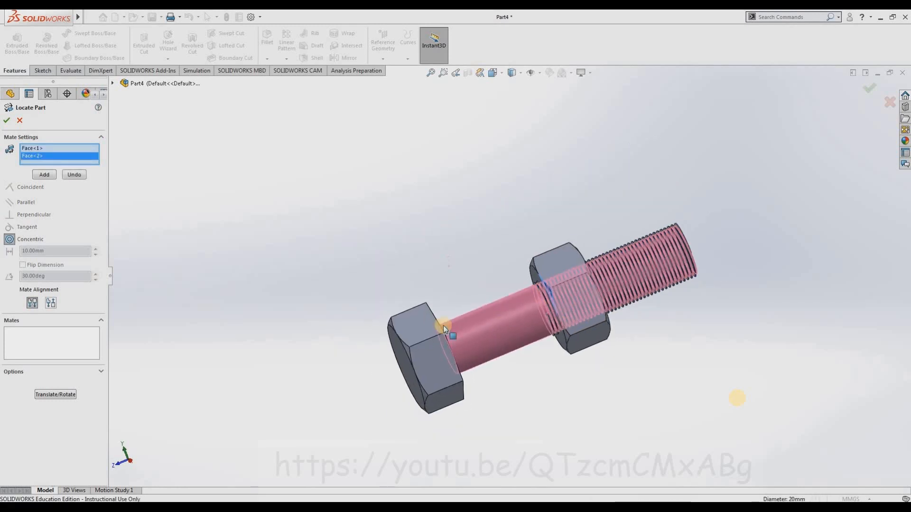
left_click(44, 174)
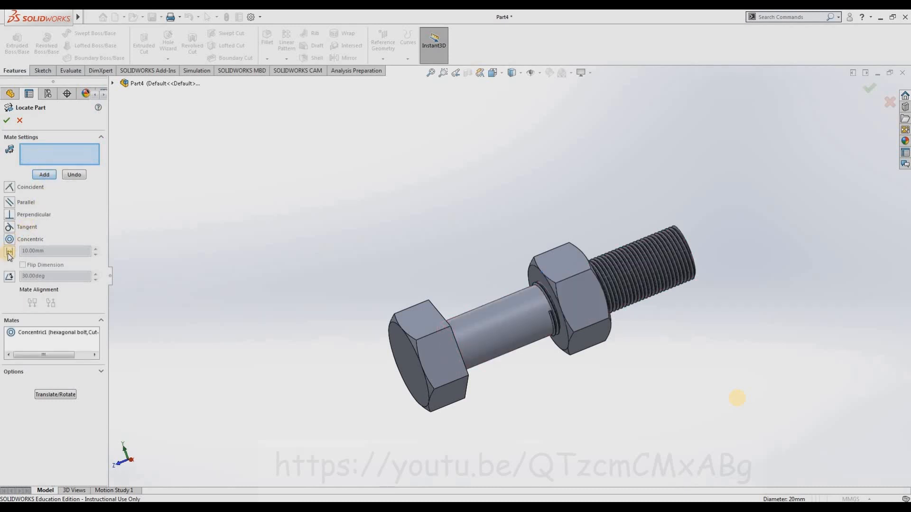
Add a 50 mm distance mate between the bolt head's shank-side face and the nut's facing side, and finish locating the part
left_click(24, 253)
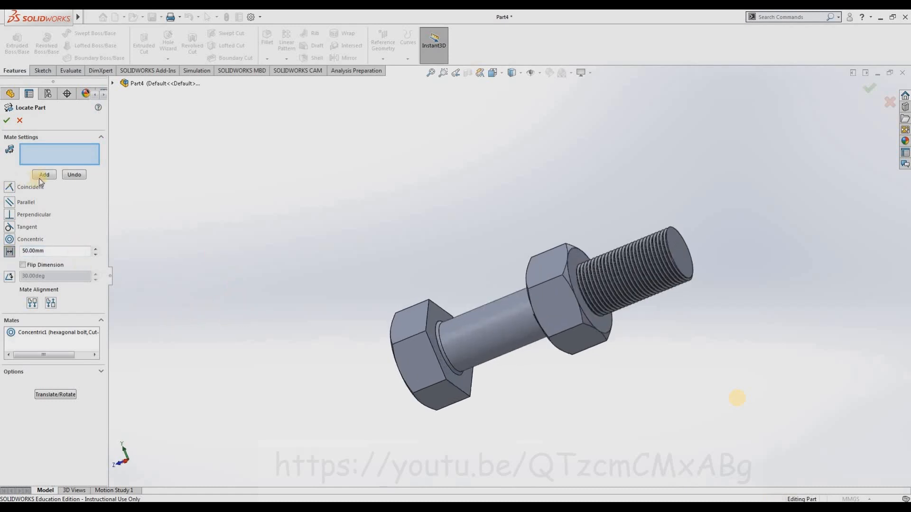
left_click(417, 354)
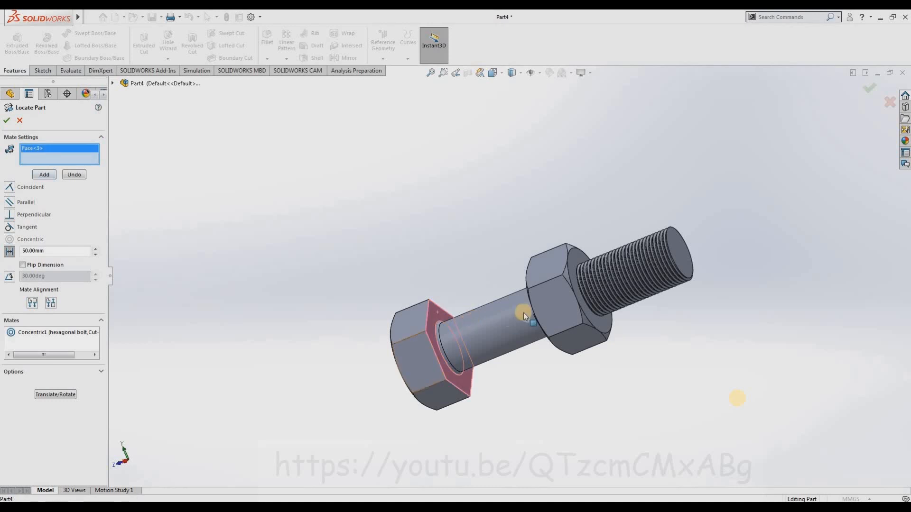
left_click(537, 278)
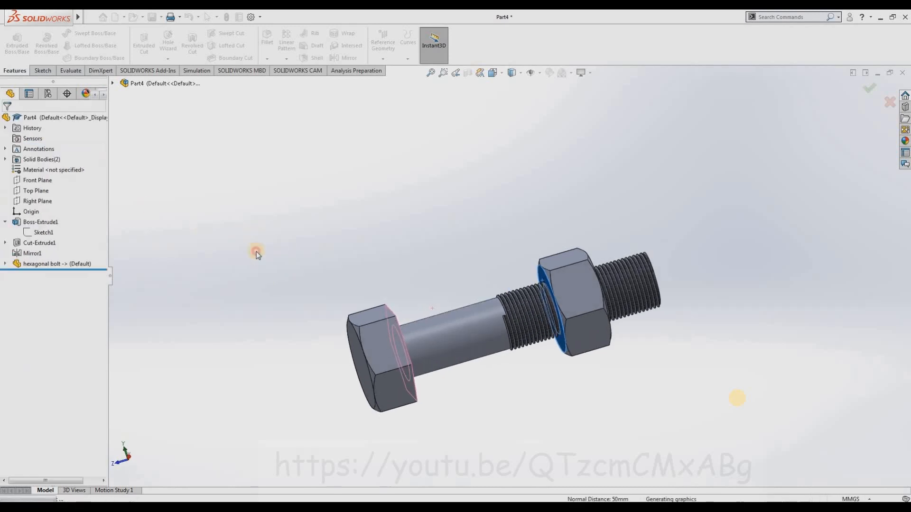
Subtract the bolt body from the nut body with Combine to cut the internal thread
middle_click_drag(266, 286, 240, 266)
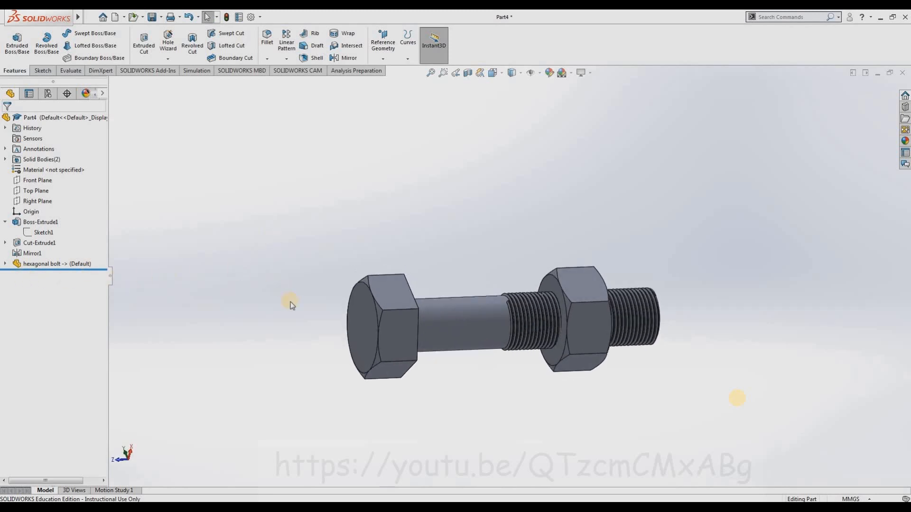
middle_click_drag(345, 273, 270, 321)
middle_click_drag(512, 239, 566, 302)
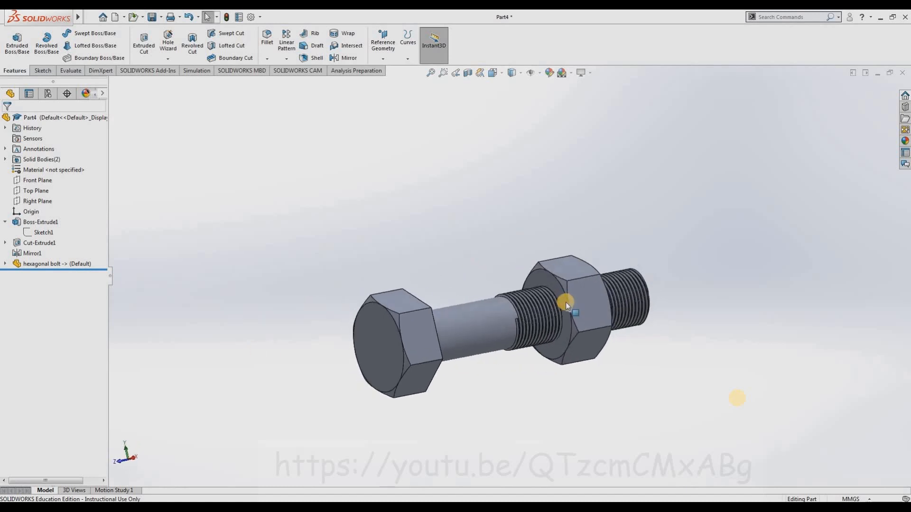
scroll(565, 303, "down", 3)
scroll(517, 304, "down", 1)
scroll(343, 224, "up", 2)
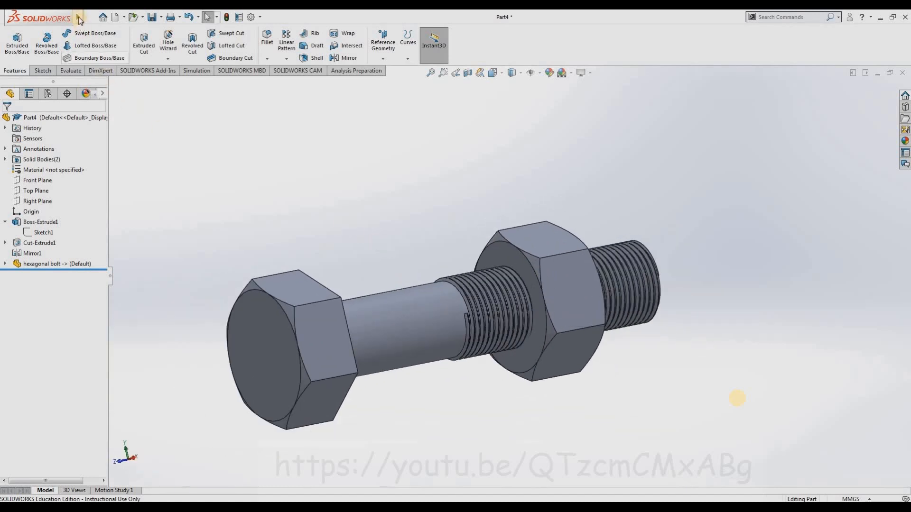
mouse_move(78, 18)
left_click(146, 17)
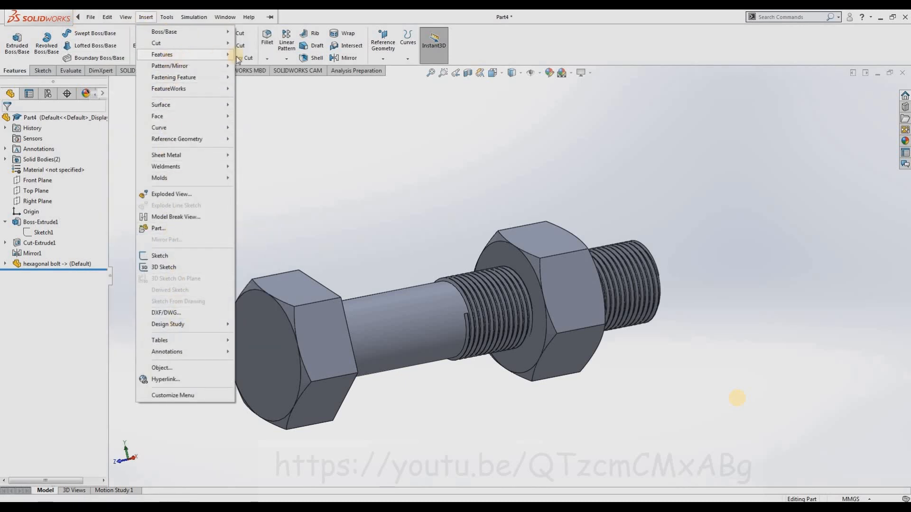
mouse_move(164, 55)
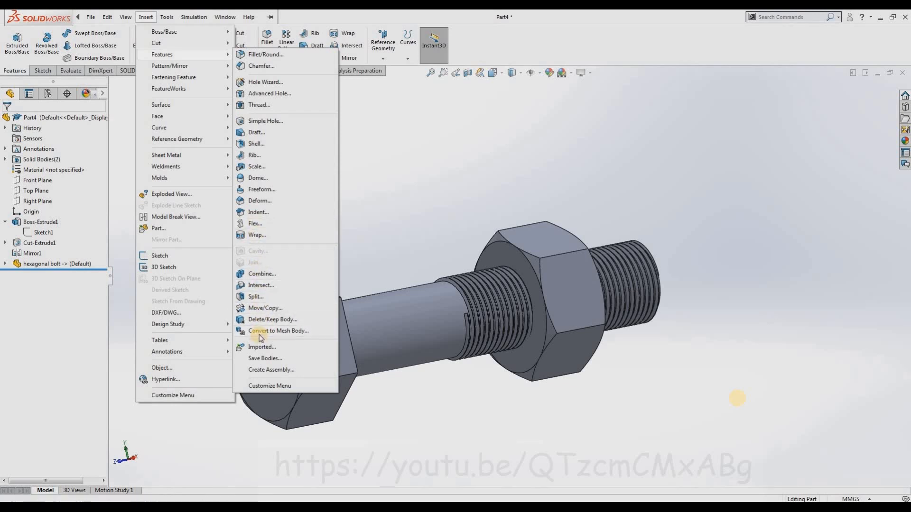
left_click(261, 274)
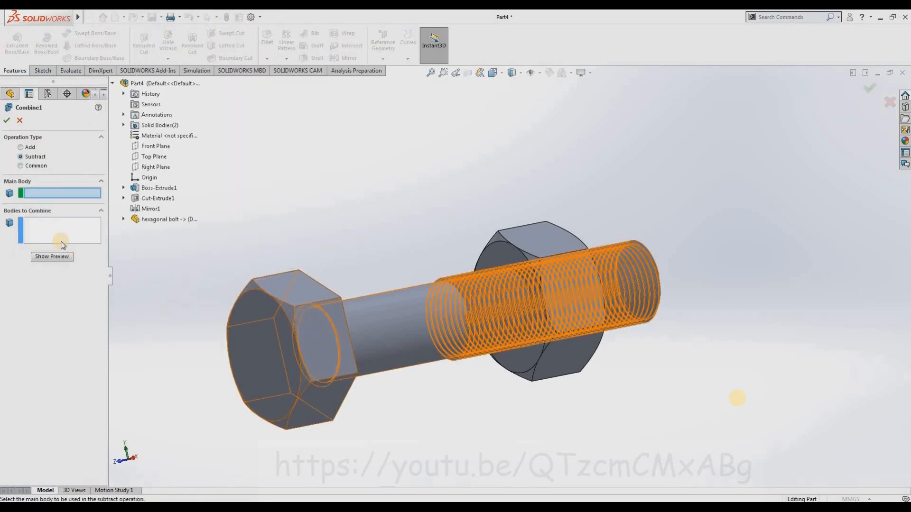
left_click(535, 235)
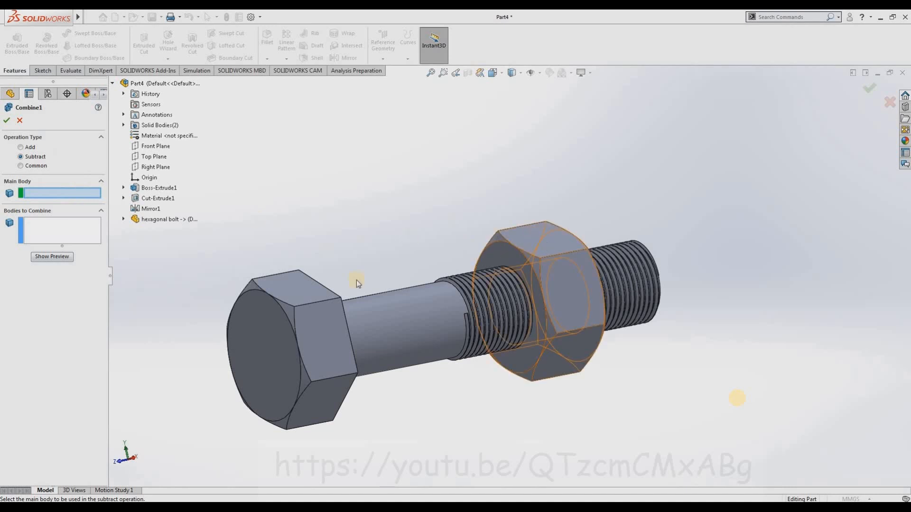
left_click(432, 306)
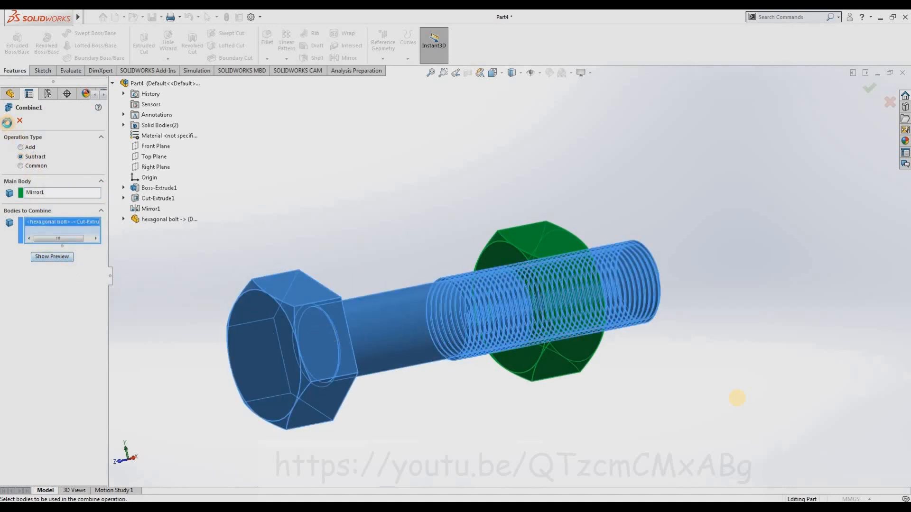
Save the threaded nut as "hexagonal nut" in the "hexagonal bolt and nut" folder
middle_click_drag(523, 302, 589, 281)
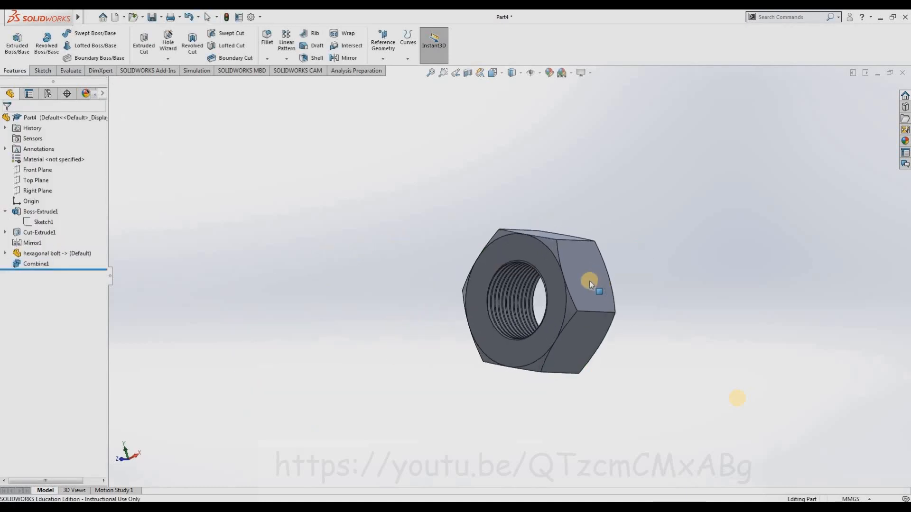
scroll(591, 273, "down", 3)
scroll(355, 304, "down", 2)
scroll(370, 324, "up", 3)
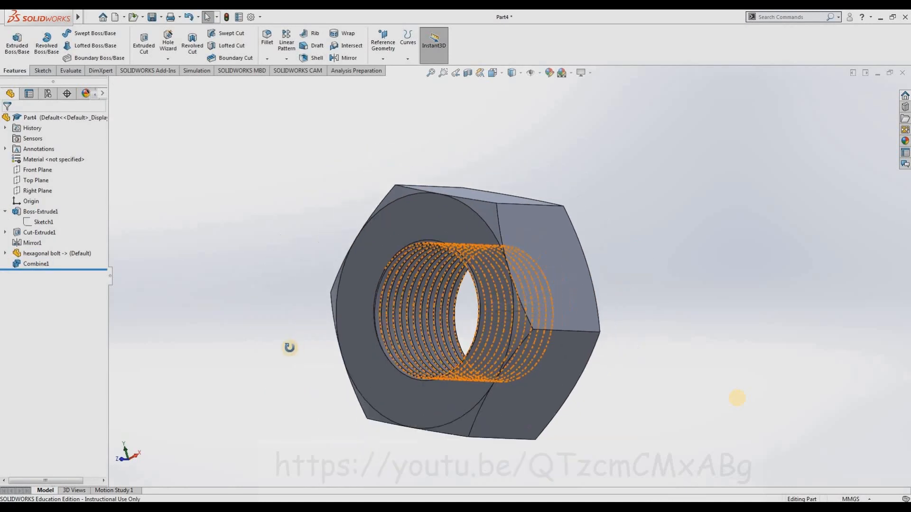
middle_click_drag(290, 346, 304, 374)
scroll(222, 209, "up", 4)
left_click(152, 19)
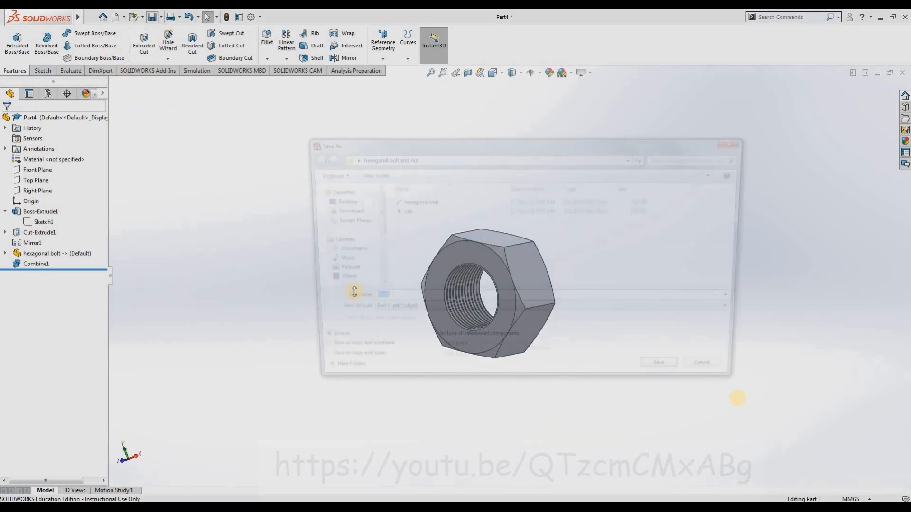
left_click(400, 211)
type("hexa")
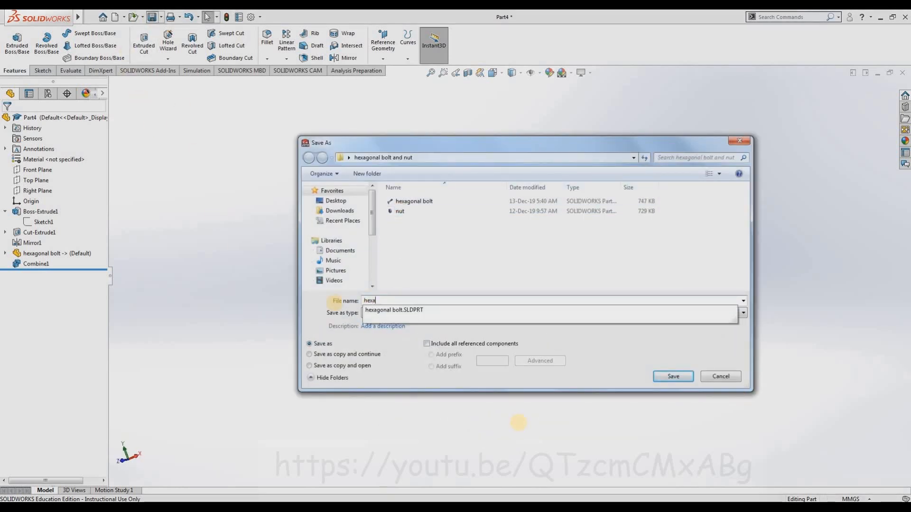
type("gonal ")
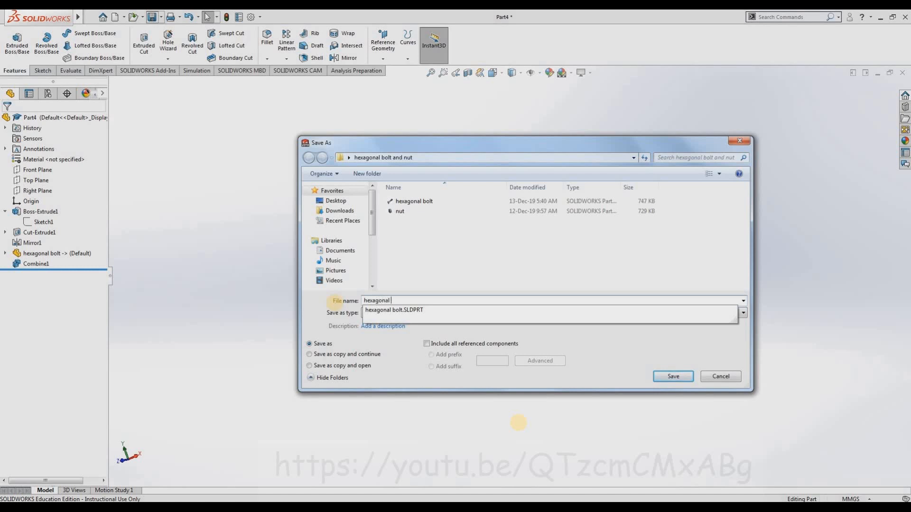
type("nut")
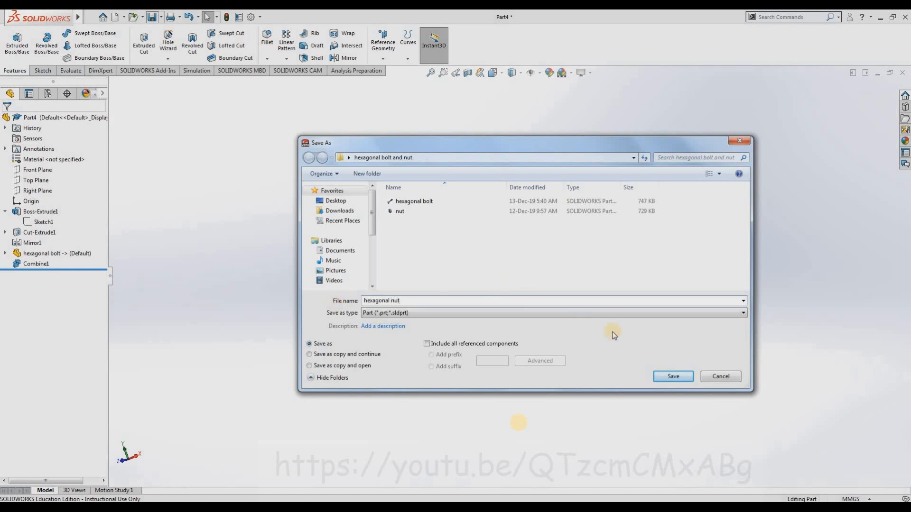
left_click(667, 375)
Examine the nut's internal thread and bevelled corners from several sides
scroll(484, 295, "up", 3)
middle_click_drag(458, 304, 369, 342)
middle_click_drag(517, 301, 501, 276)
scroll(502, 275, "down", 2)
scroll(503, 284, "down", 3)
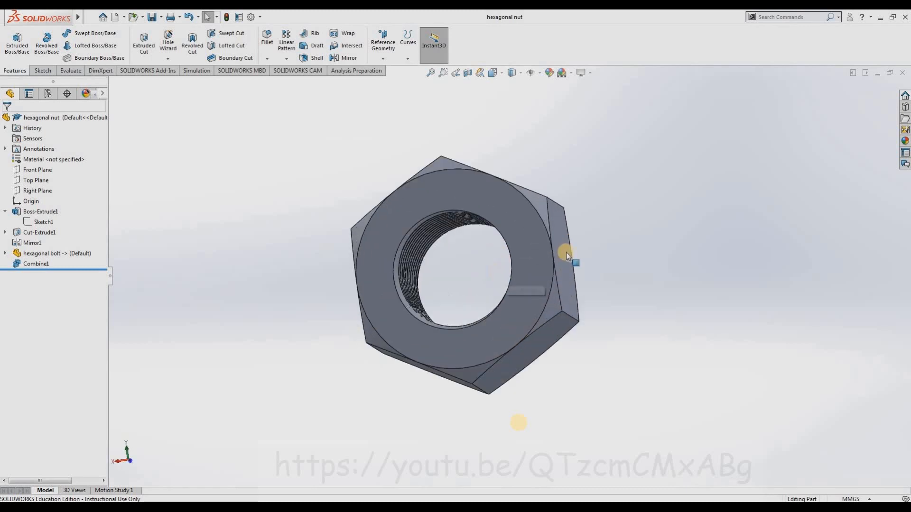
scroll(489, 351, "up", 3)
mouse_move(372, 339)
middle_mouse_down()
mouse_move(346, 291)
mouse_move(597, 300)
mouse_move(223, 231)
mouse_move(190, 175)
middle_mouse_up()
Create a new assembly and place the hexagonal nut as its first component
left_click(115, 17)
left_click(307, 219)
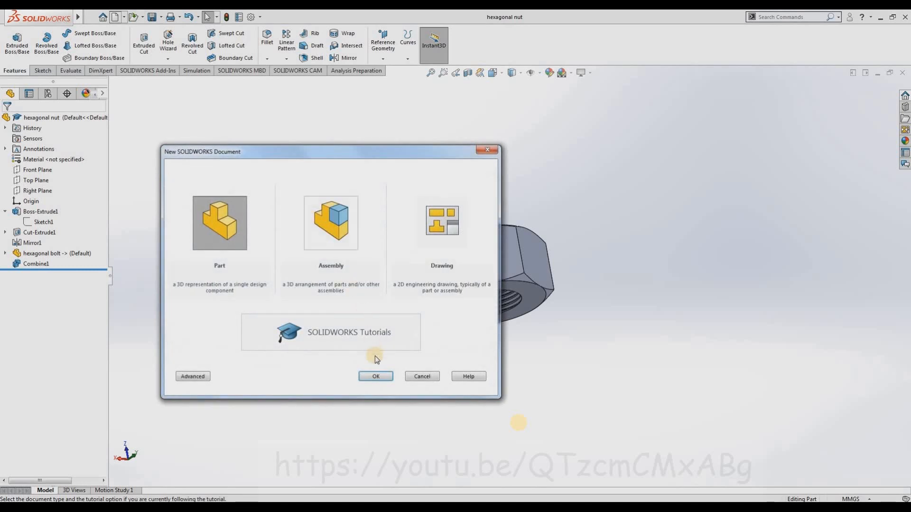
left_click(375, 375)
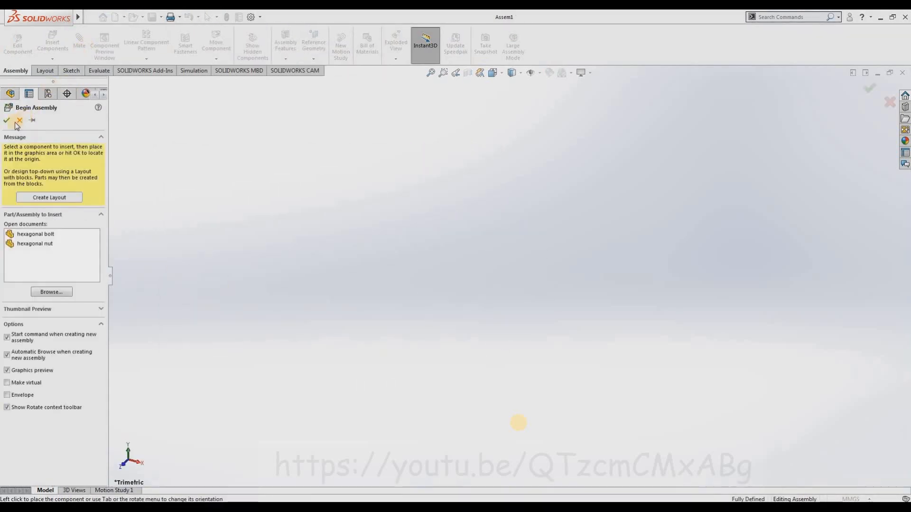
left_click(36, 244)
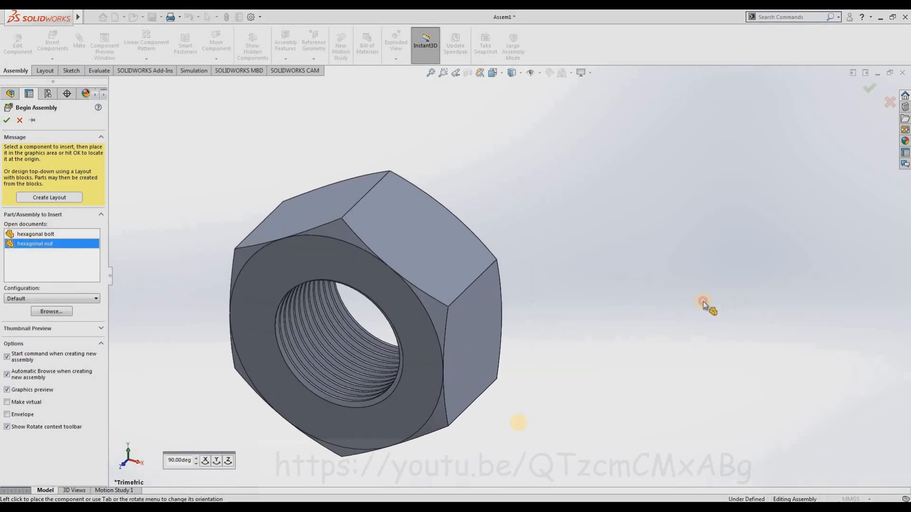
left_click(407, 280)
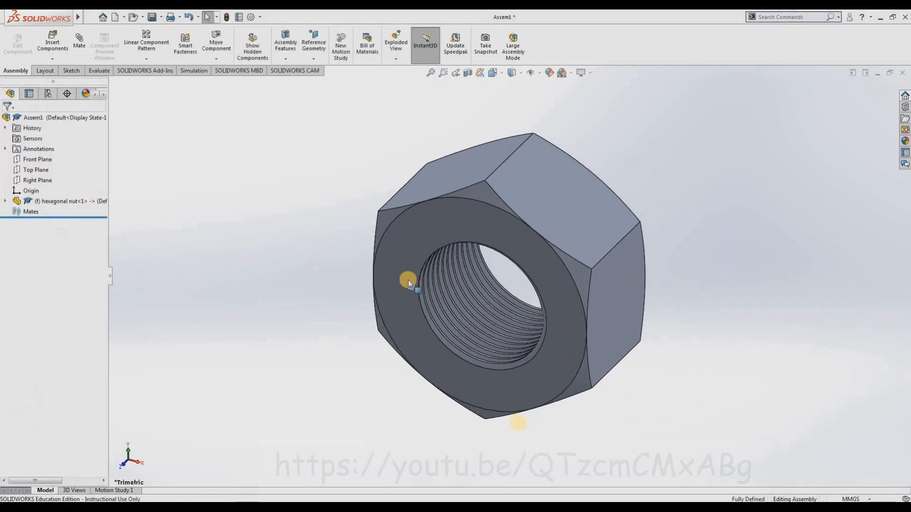
Insert the hexagonal bolt into the assembly as a second component beside the nut
left_click(52, 42)
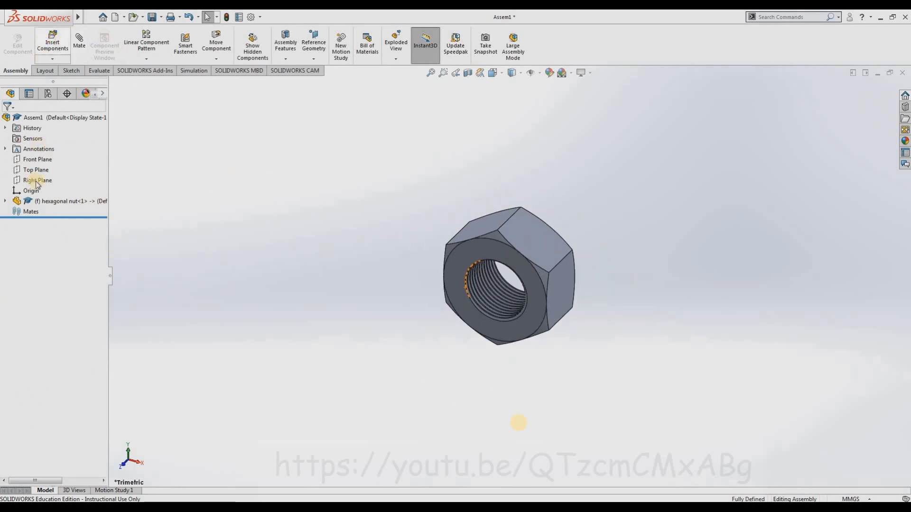
left_click(35, 225)
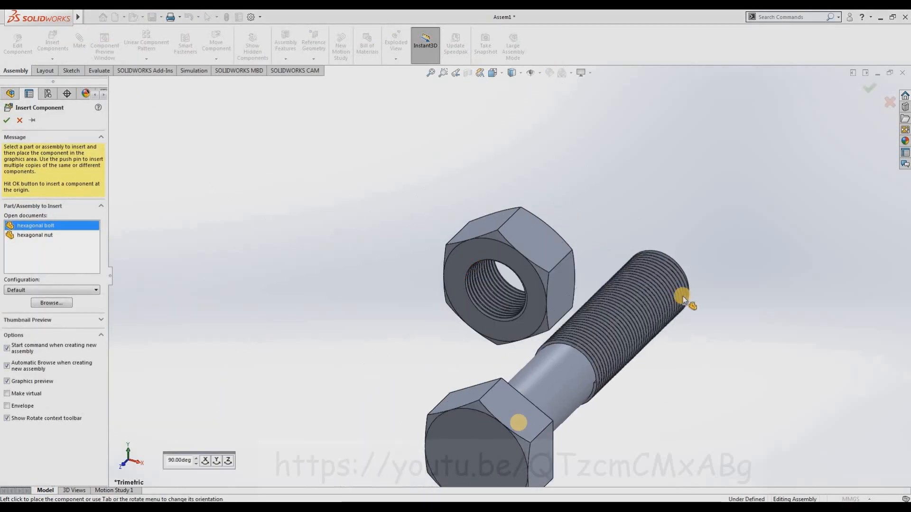
left_click(6, 120)
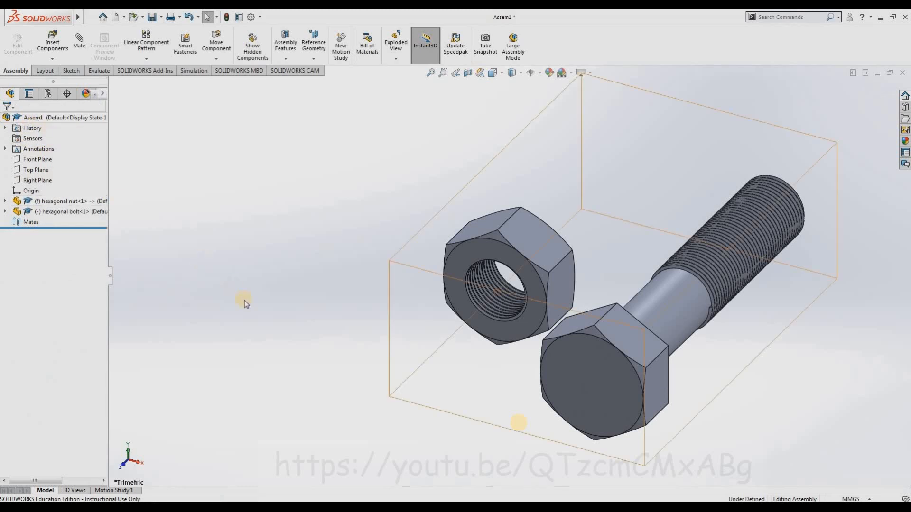
Add a concentric mate between the bolt's cylindrical shank and the nut's bevelled corner face
scroll(179, 266, "up", 3)
left_click(80, 43)
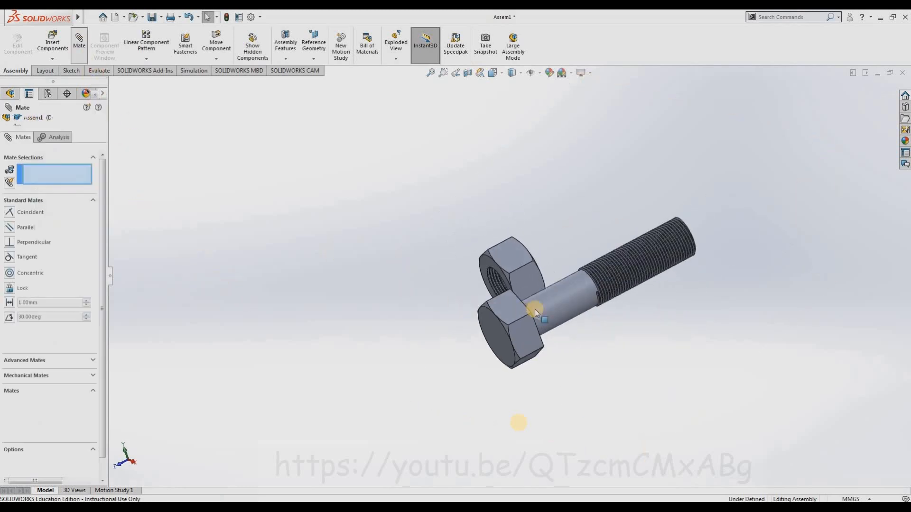
left_click(514, 276)
scroll(500, 276, "down", 5)
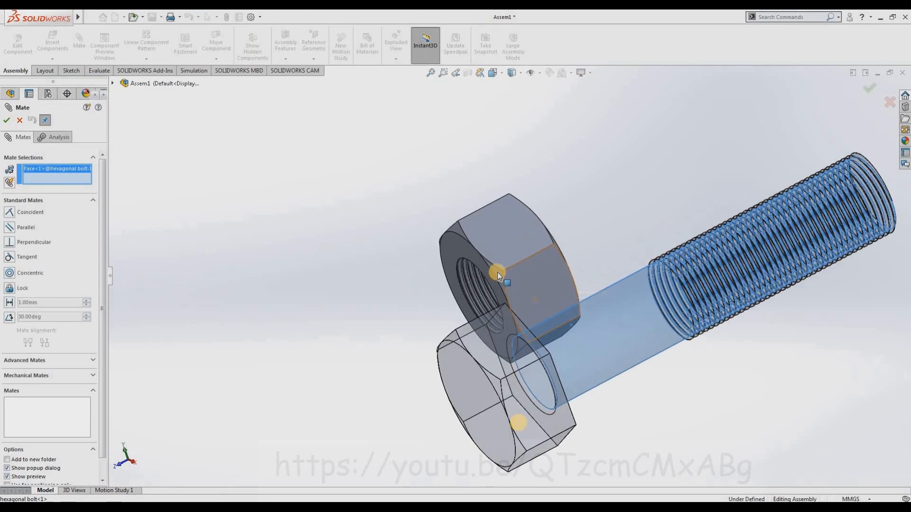
left_click(497, 272)
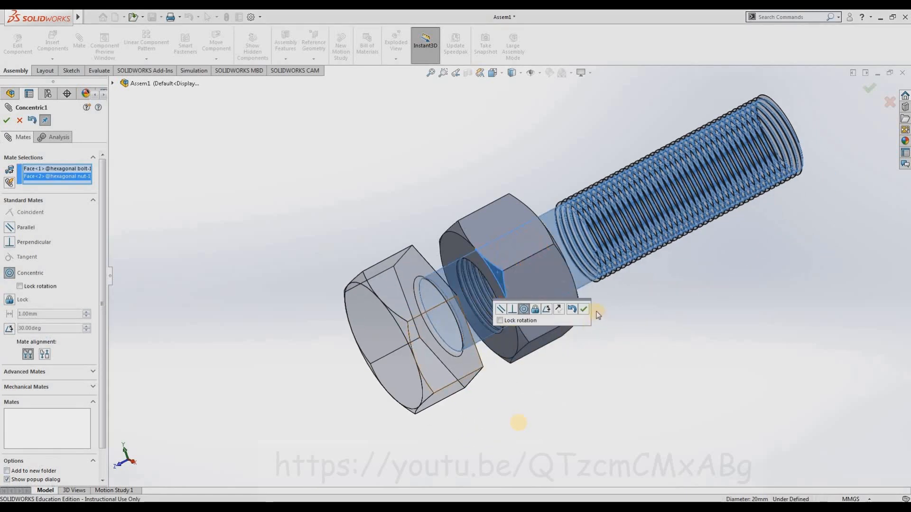
key("Return")
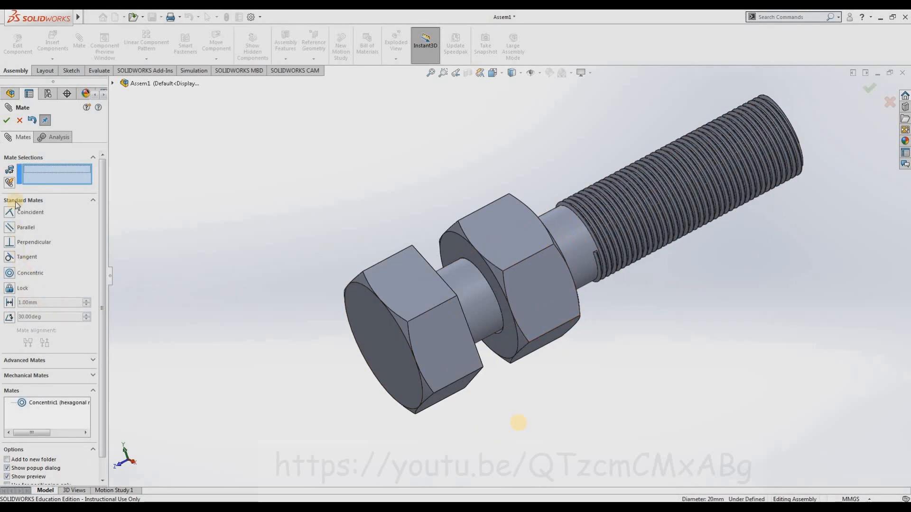
Add a 20 mm distance mate between the nut's outer end face and the end face of the bolt's threaded tip
left_click(77, 38)
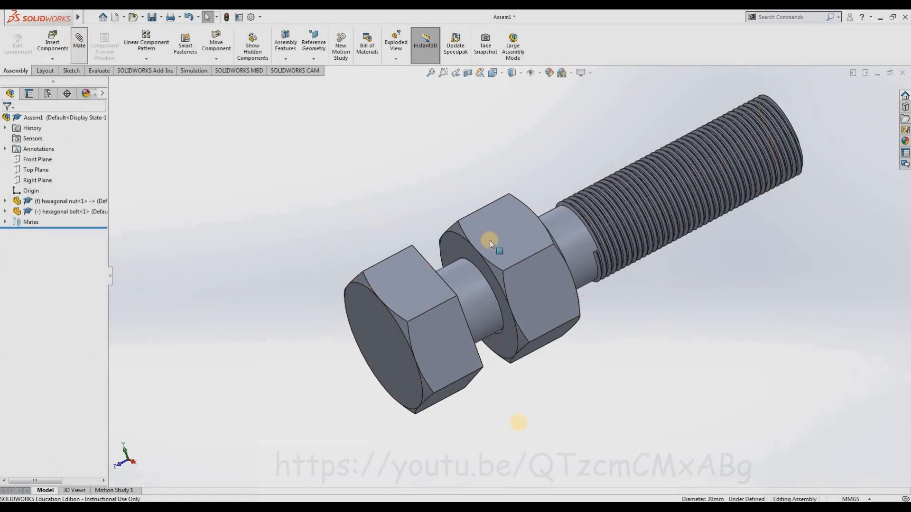
middle_click_drag(426, 298, 398, 317)
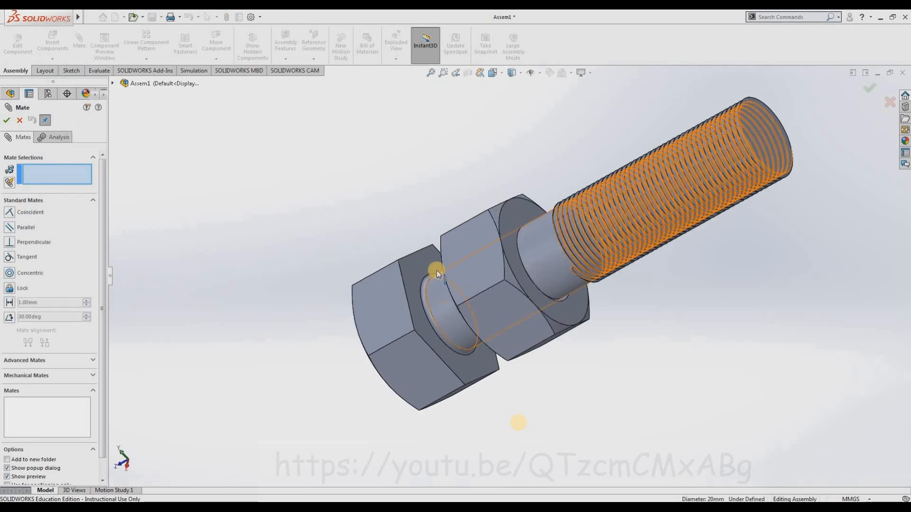
left_click(522, 220)
left_click(754, 134)
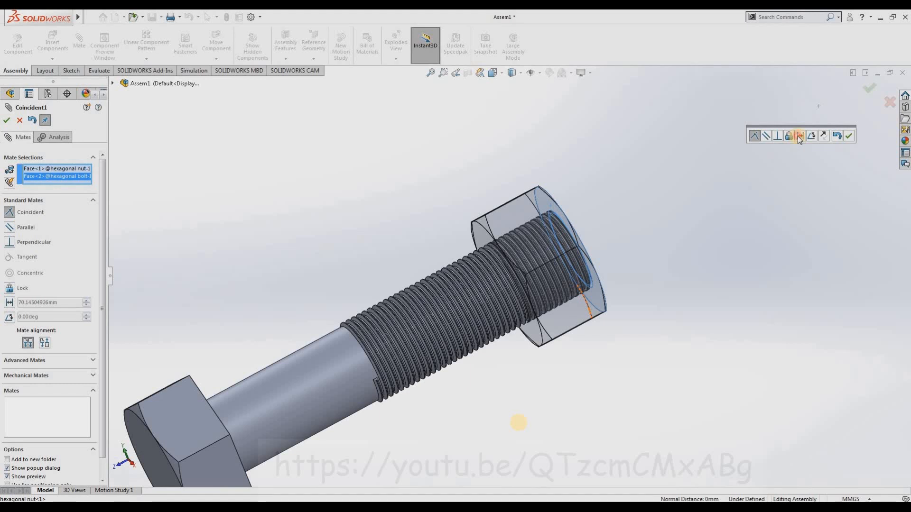
left_click(799, 135)
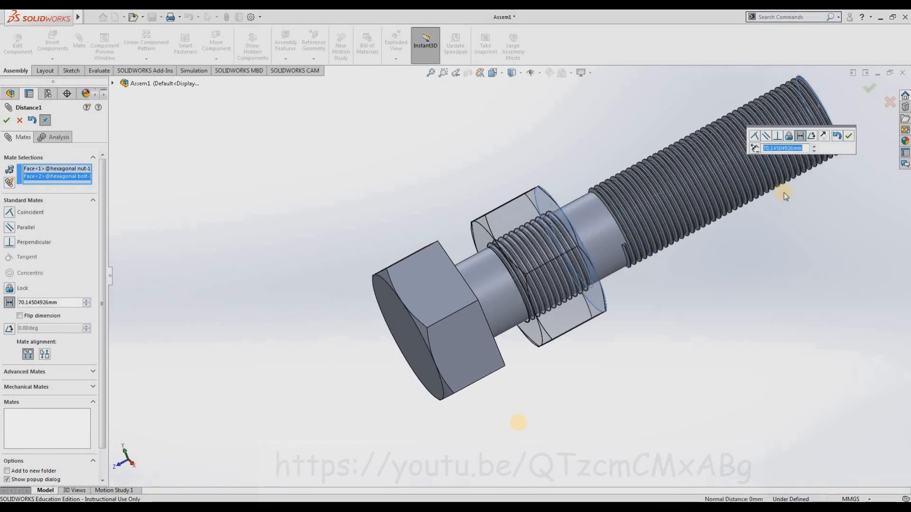
type("40")
key("Return")
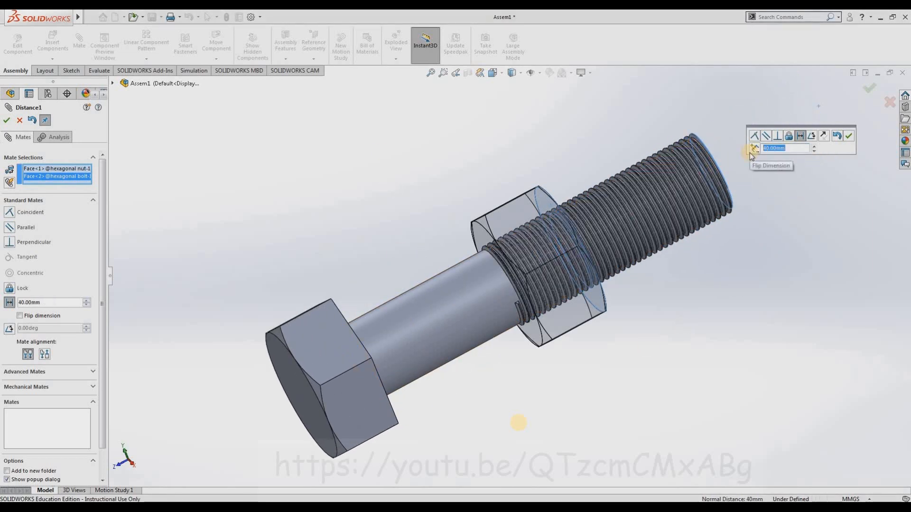
type("20")
key("Return")
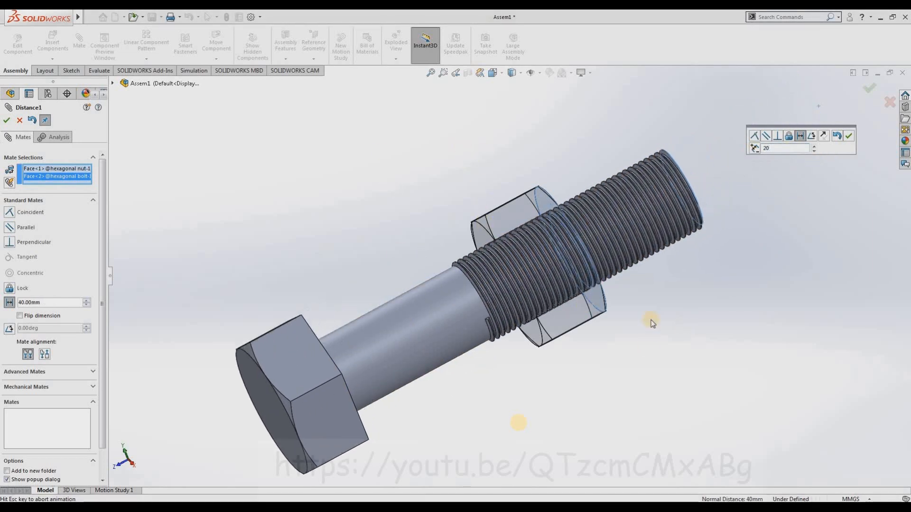
left_click(848, 137)
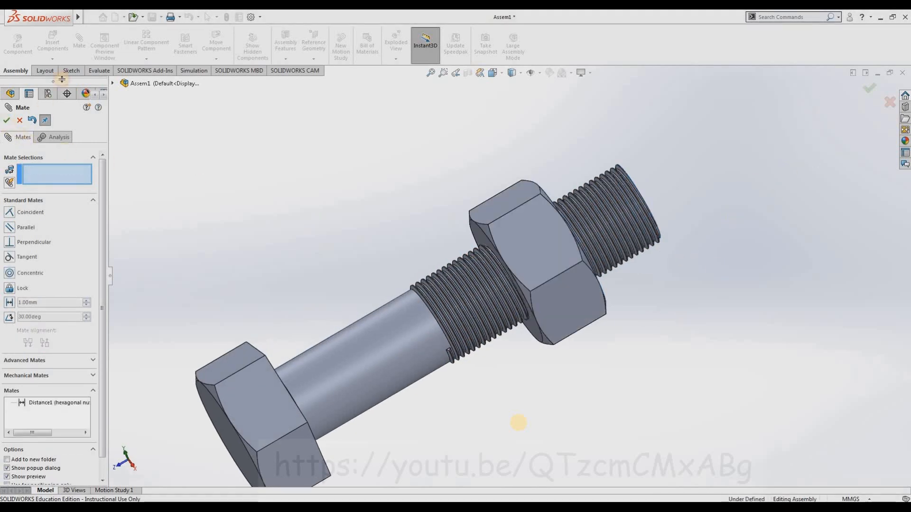
left_click(7, 120)
Add a parallel mate between a side flat of the bolt head and the corresponding side flat of the nut
left_click(233, 363)
left_click(539, 251)
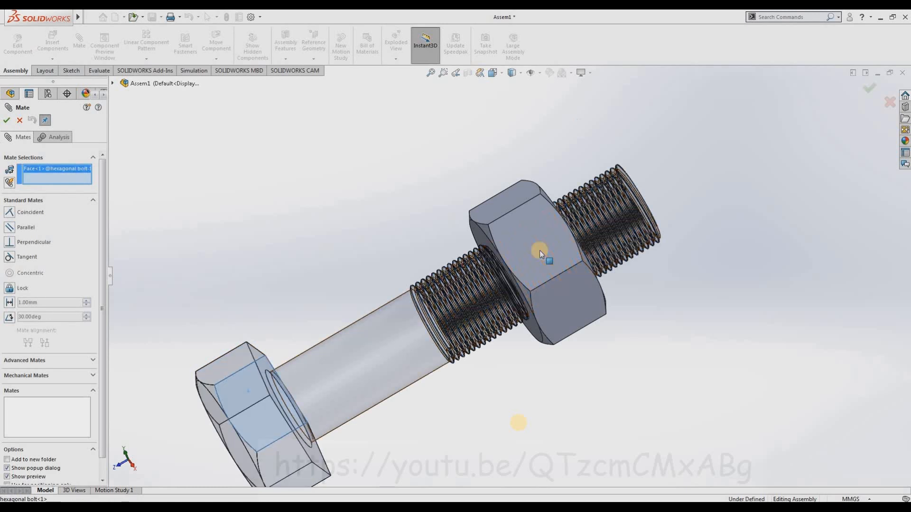
left_click(564, 239)
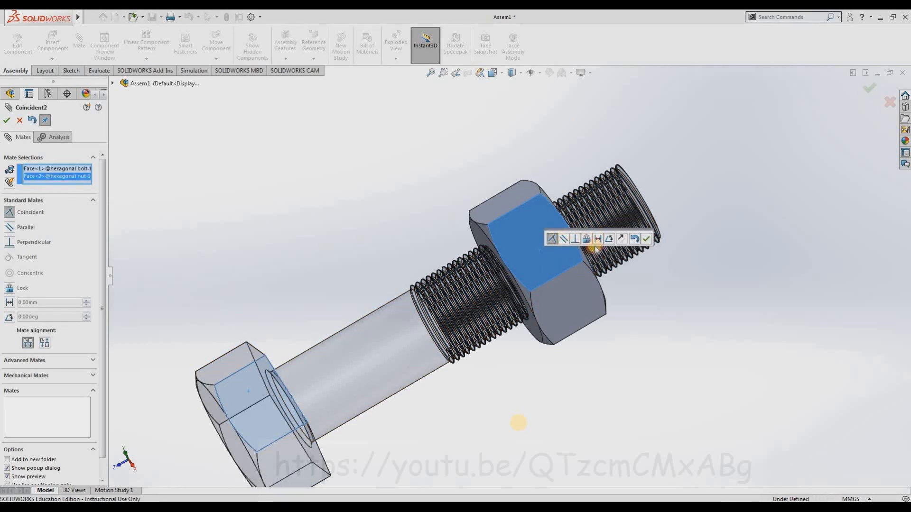
left_click(646, 239)
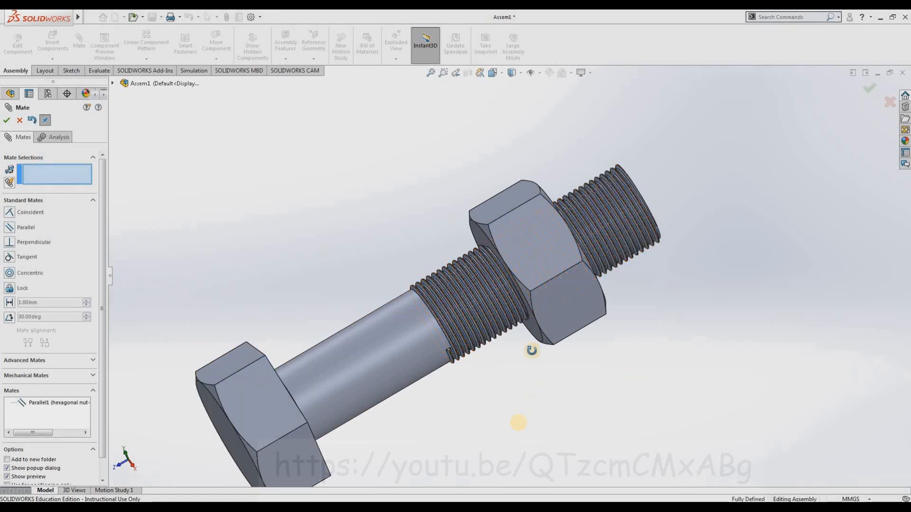
key("Escape")
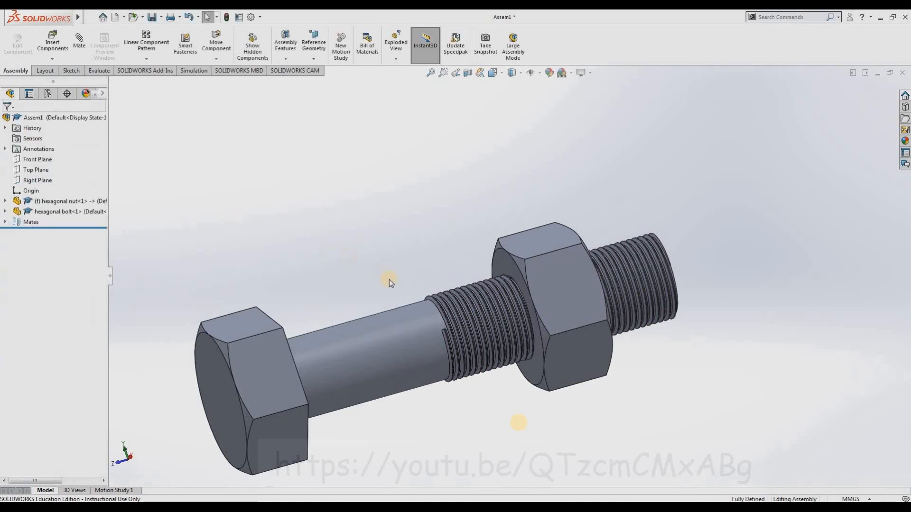
Examine the bolt-and-nut assembly from several sides and in isometric view, including the bolt's Top, Front and Right planes
middle_click_drag(389, 279, 469, 374)
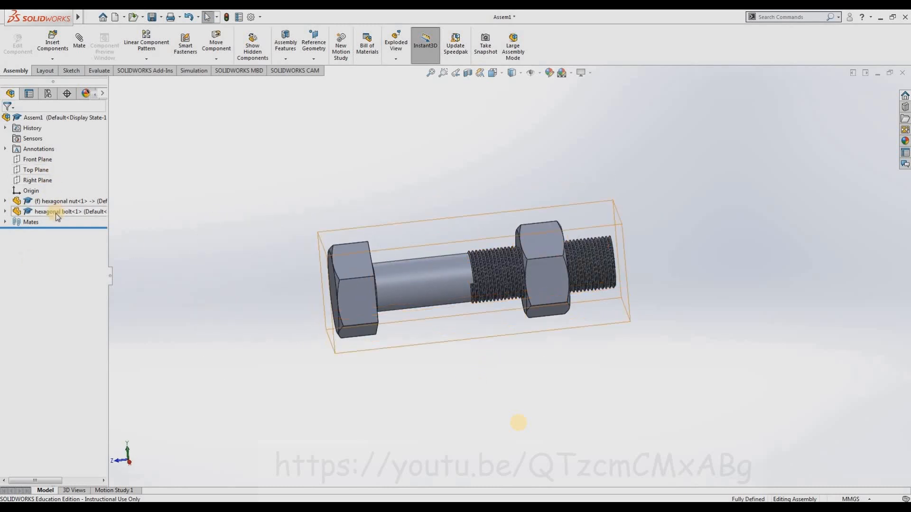
middle_click_drag(156, 218, 13, 213)
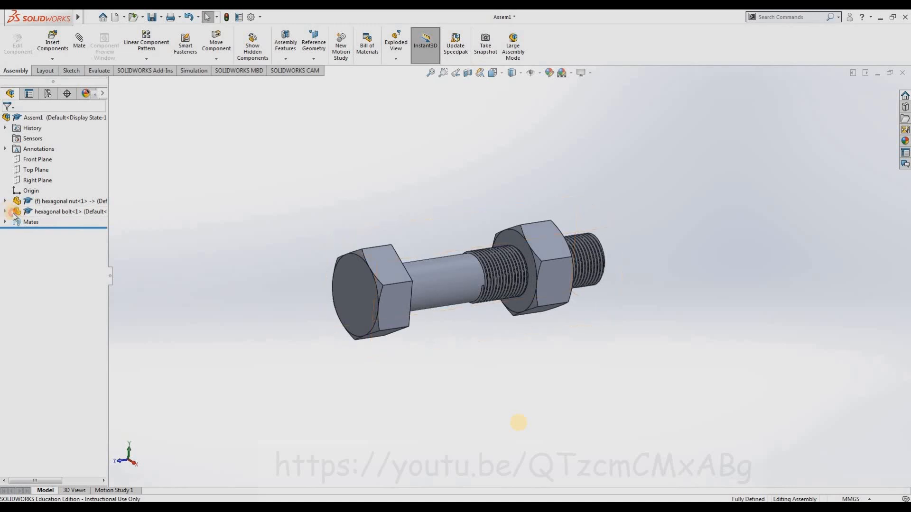
left_click(6, 211)
left_click(49, 284)
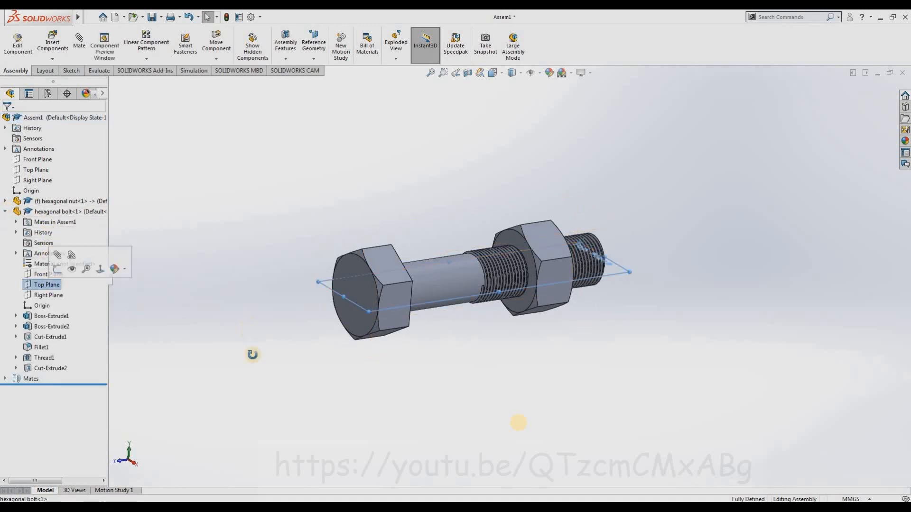
middle_click_drag(249, 369, 442, 84)
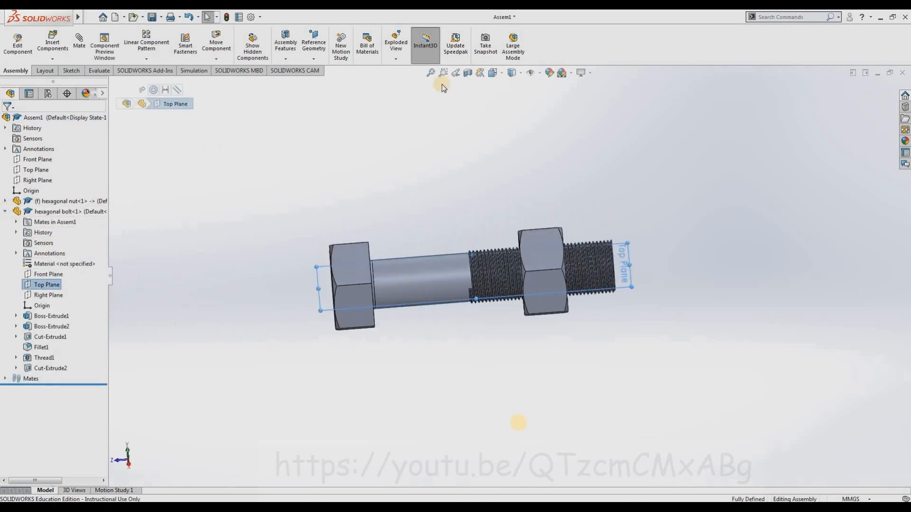
left_click(493, 72)
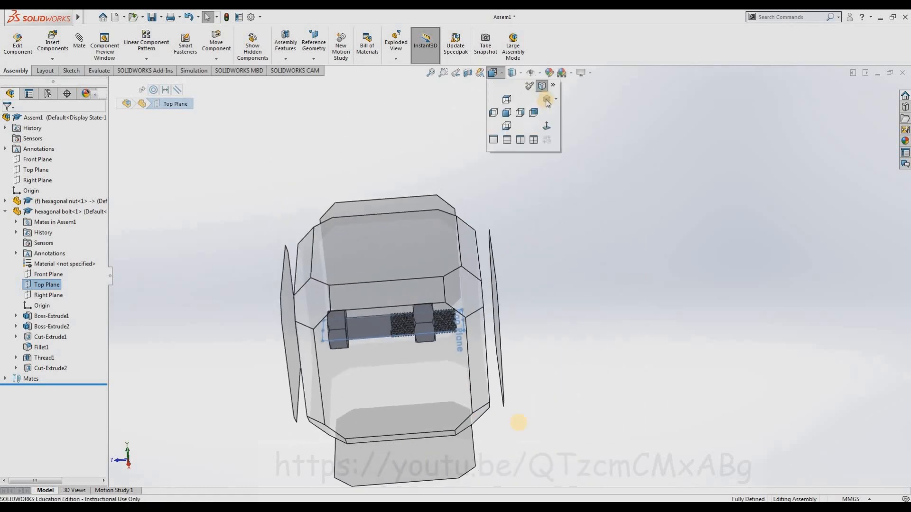
left_click(547, 99)
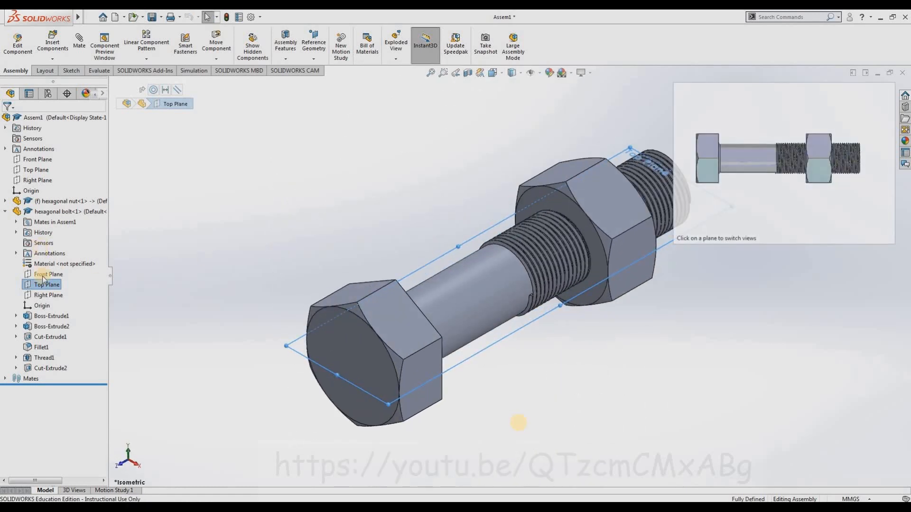
left_click(53, 274)
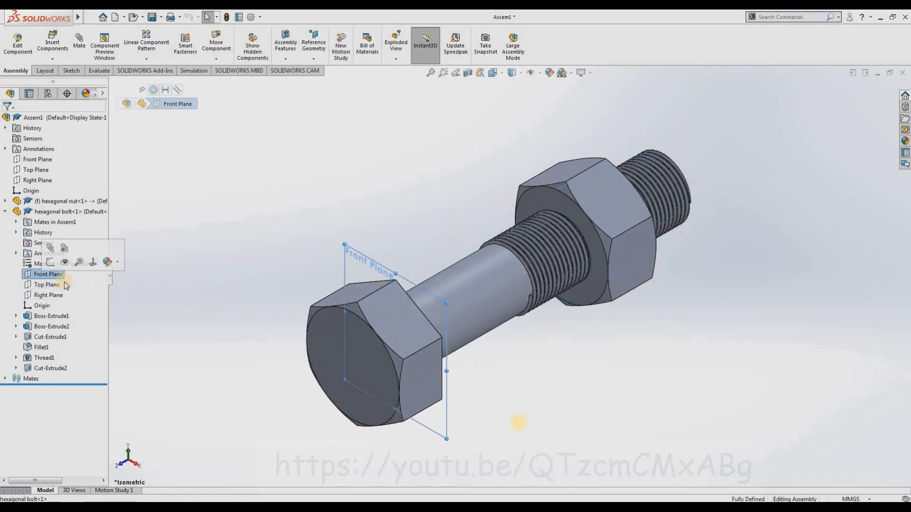
left_click(49, 295)
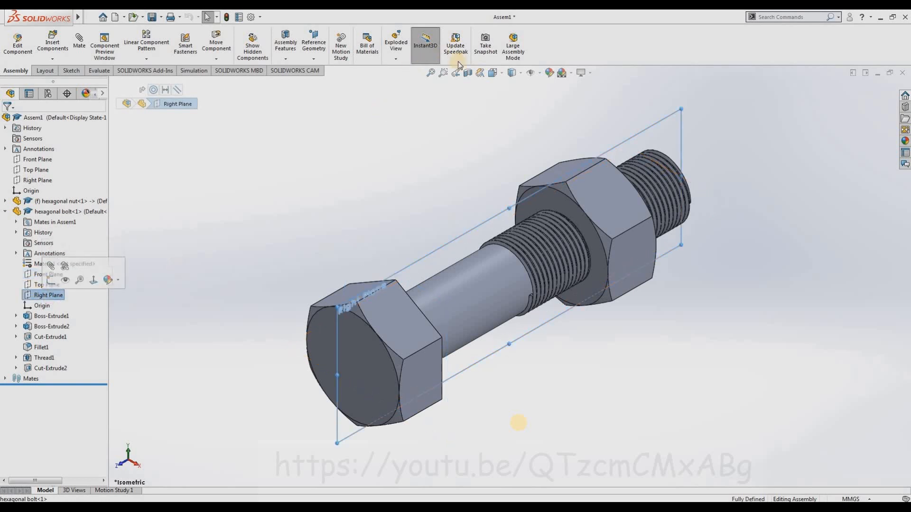
left_click(480, 74)
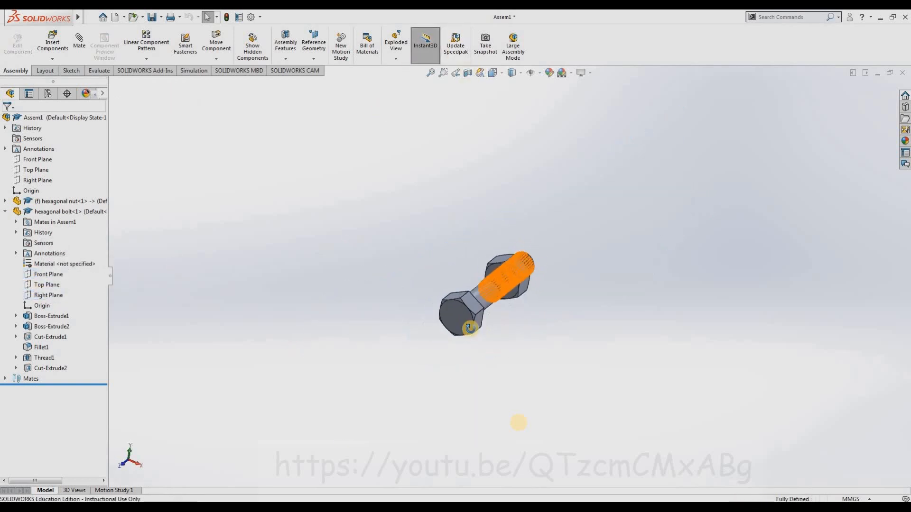
Create a new drawing on an A4 (ANSI) Landscape sheet with the sheet format display turned off
left_click(115, 18)
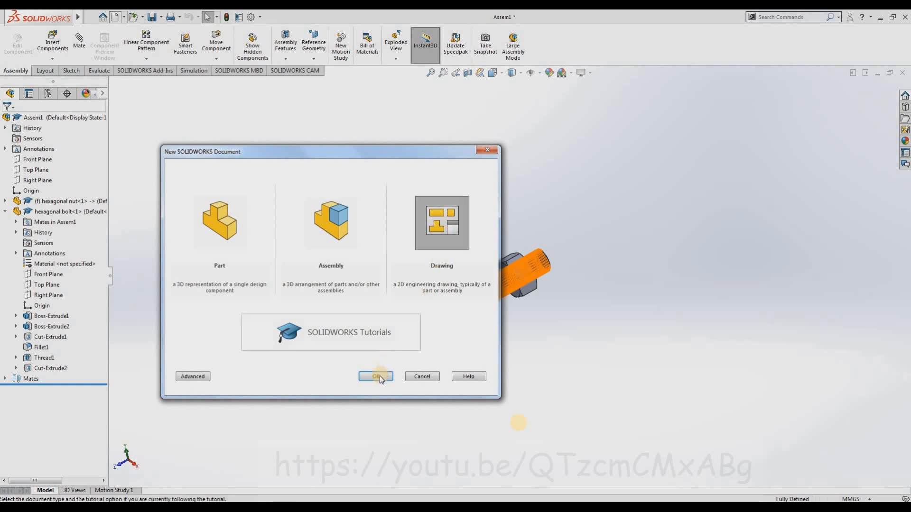
left_click(378, 376)
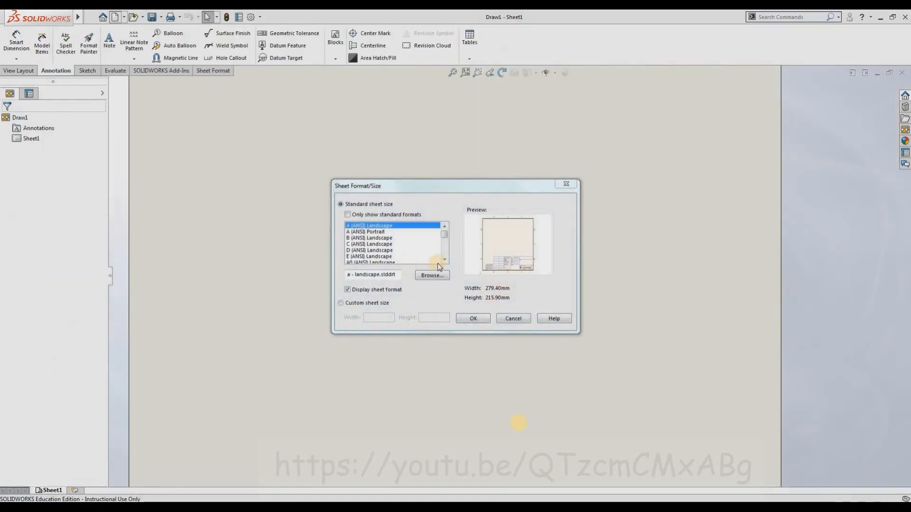
double_click(445, 261)
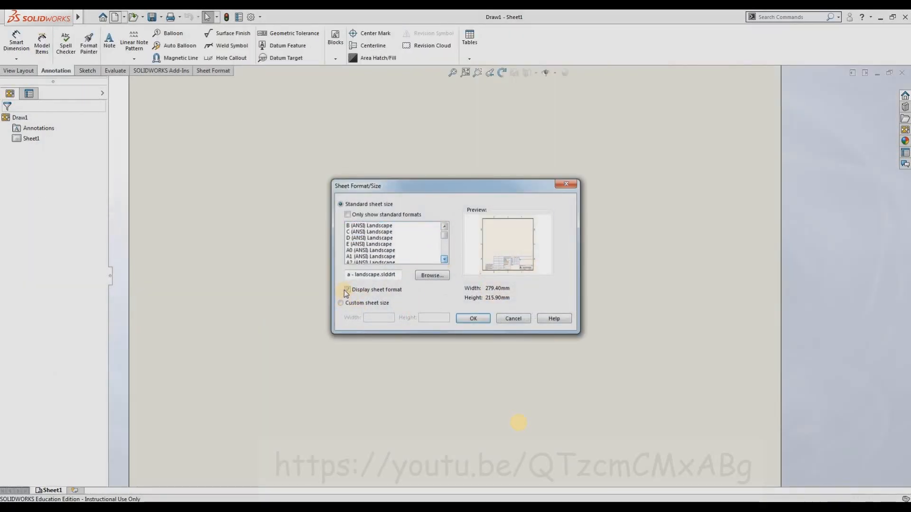
left_click(445, 260)
left_click(445, 260)
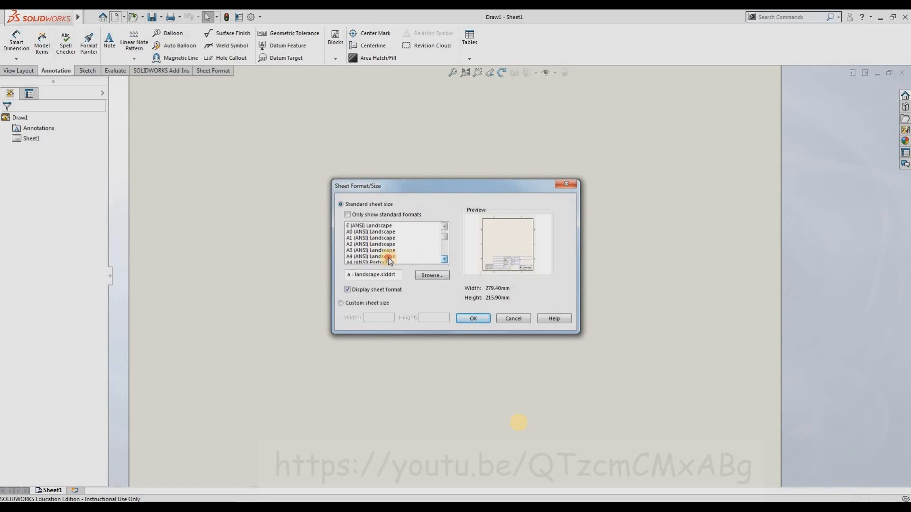
left_click(346, 289)
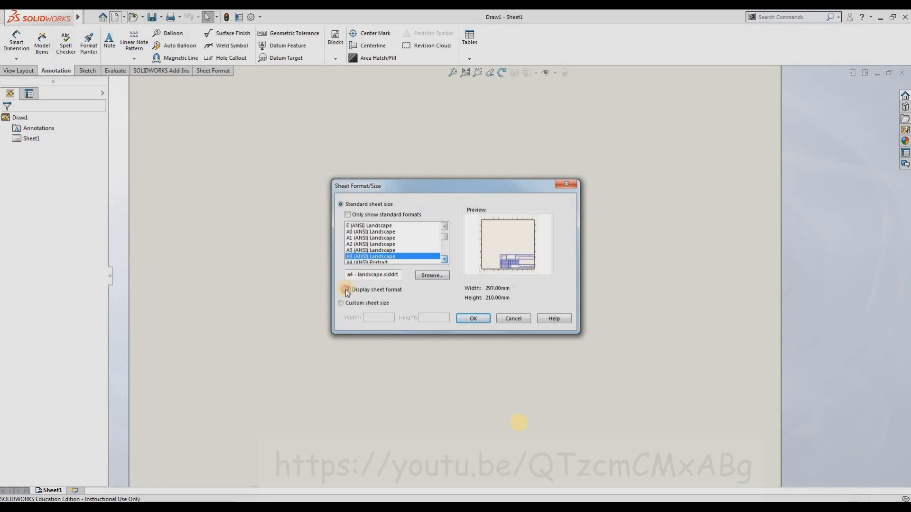
left_click(475, 321)
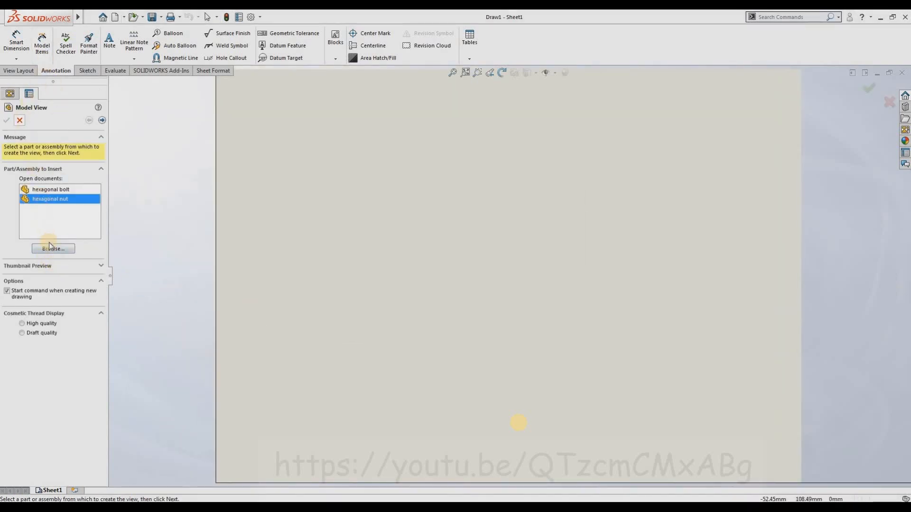
Load the Assem2 assembly as the model view's source, accepting the same-named referenced file and skipping the rebuild
left_click(50, 247)
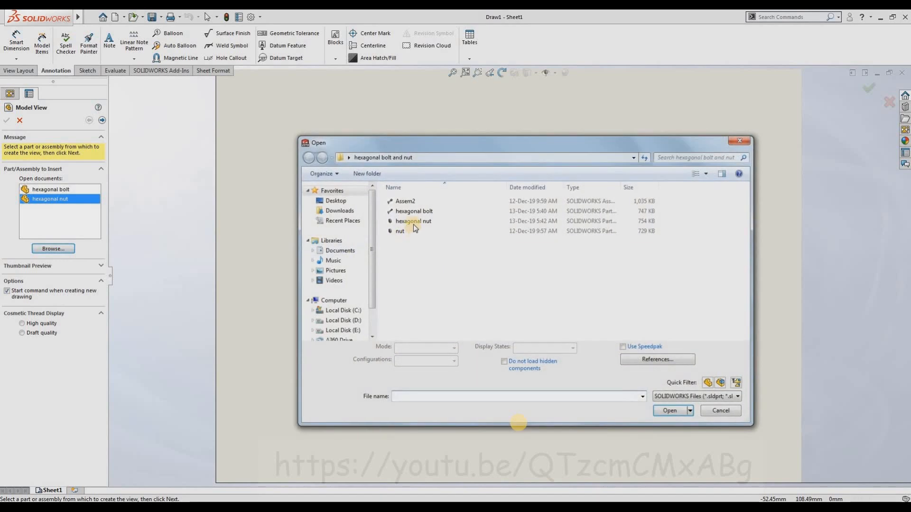
left_click(406, 202)
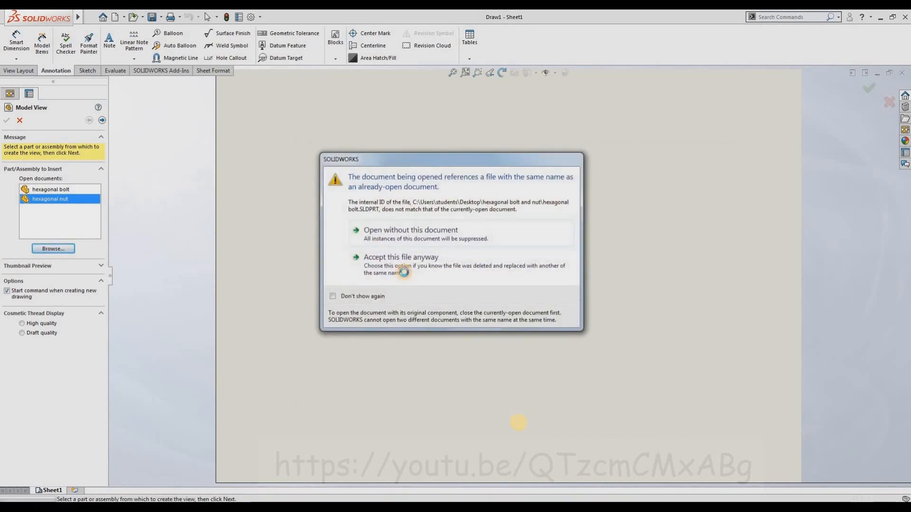
left_click(404, 272)
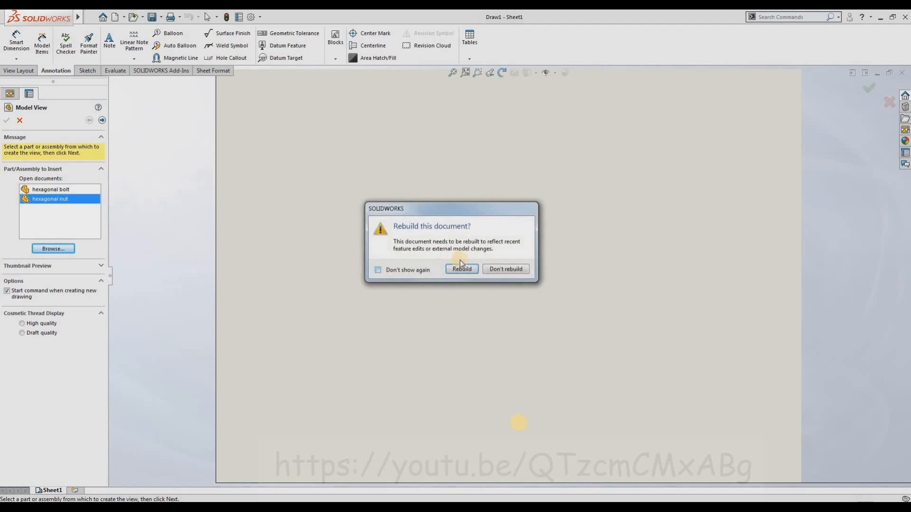
left_click(494, 269)
Place the assembly's bolt-head end view on the sheet and project a horizontal side view of the bolt beside it
left_click(351, 289)
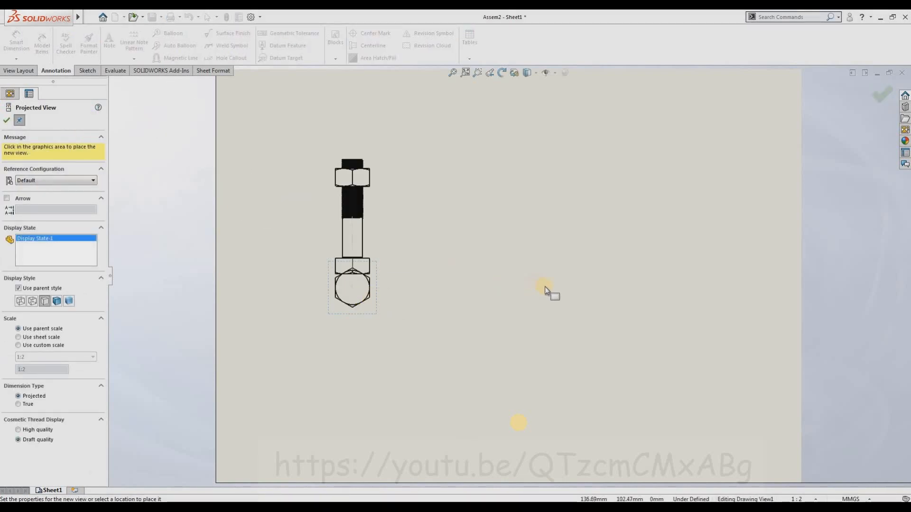
left_click(514, 286)
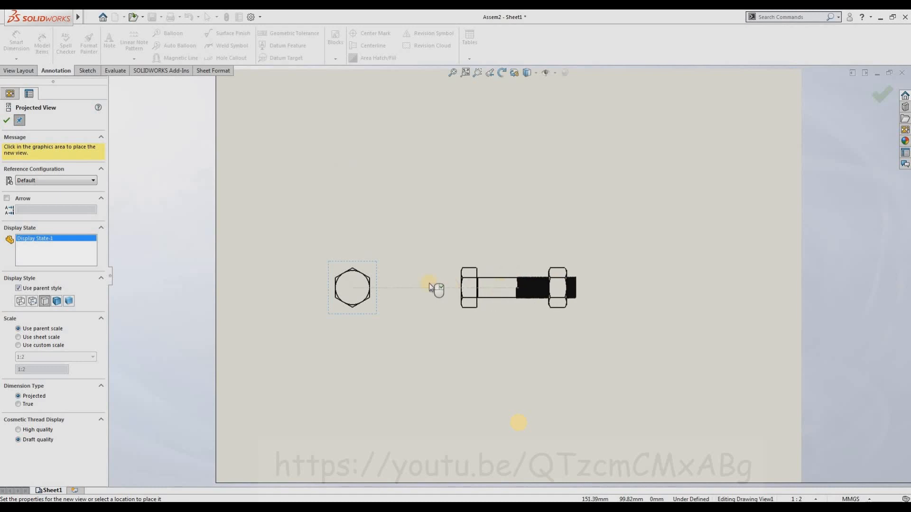
left_click(361, 197)
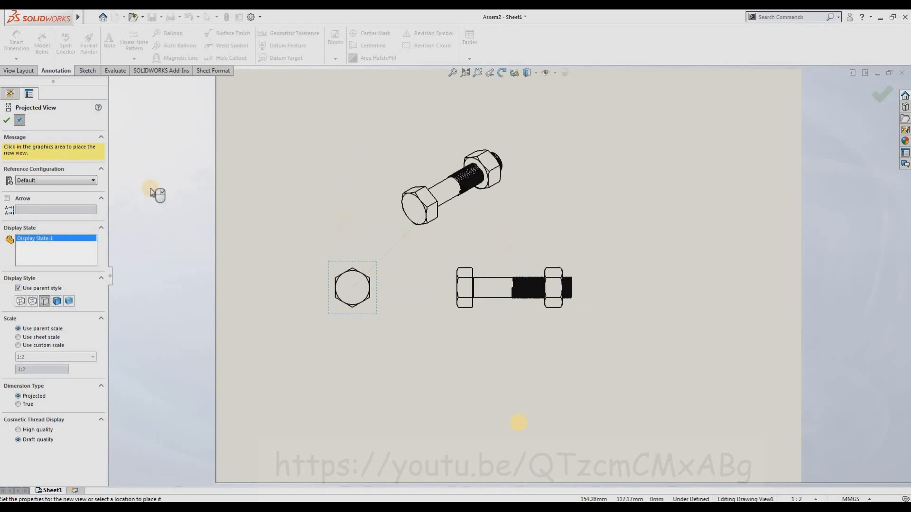
left_click(7, 120)
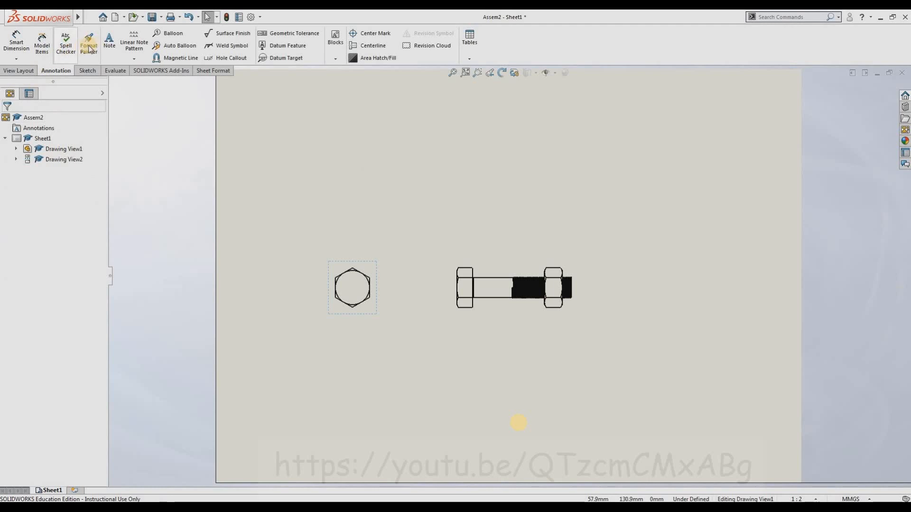
From the horizontal side view, project one view directly below it and a nut-end view beside it
left_click(19, 70)
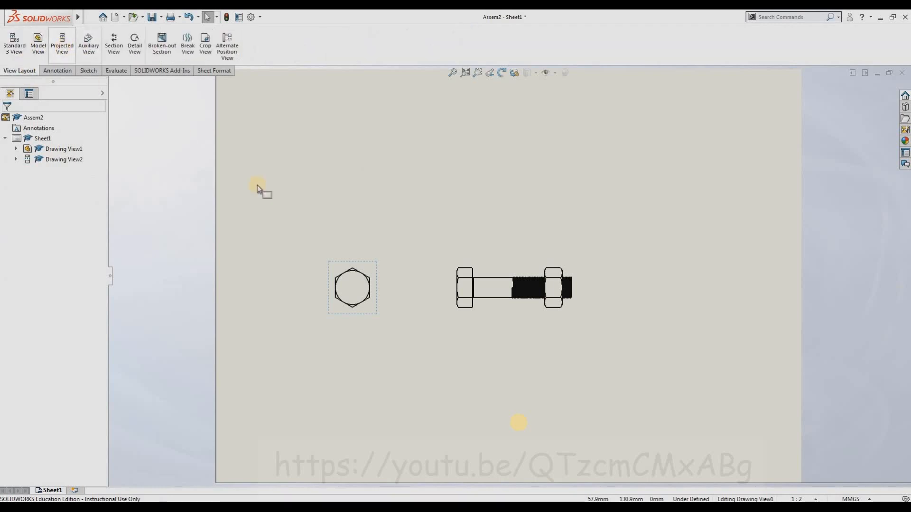
left_click(505, 278)
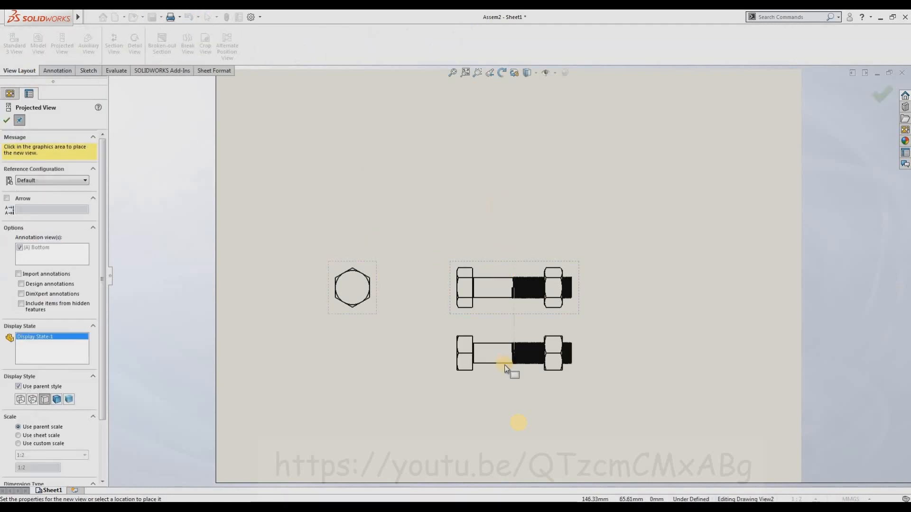
left_click(504, 375)
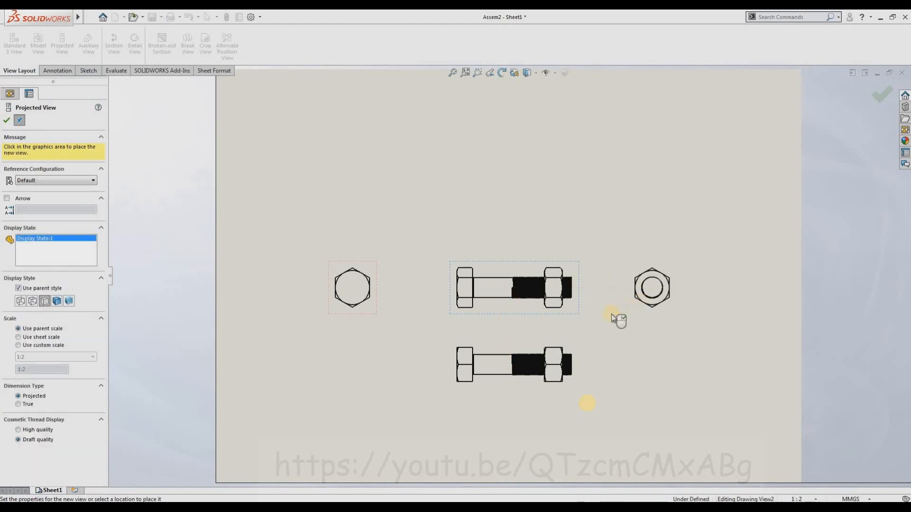
key("Escape")
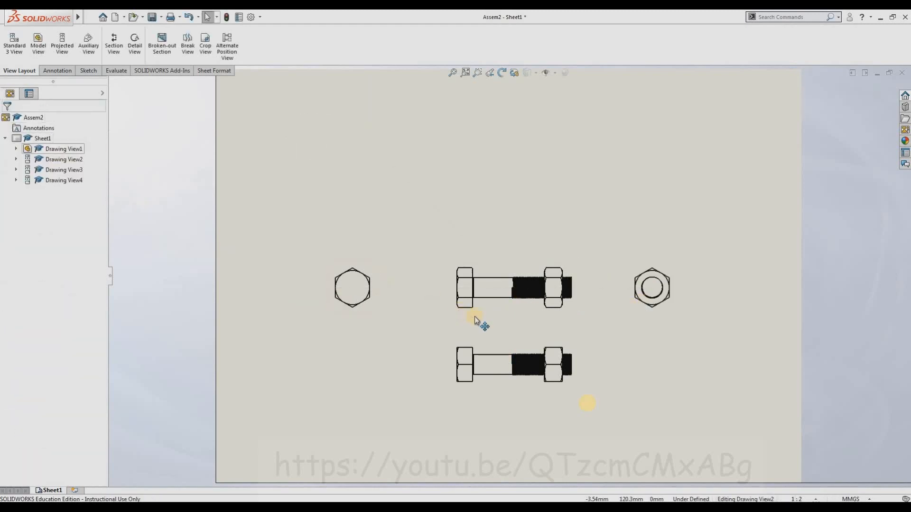
scroll(593, 286, "down", 2)
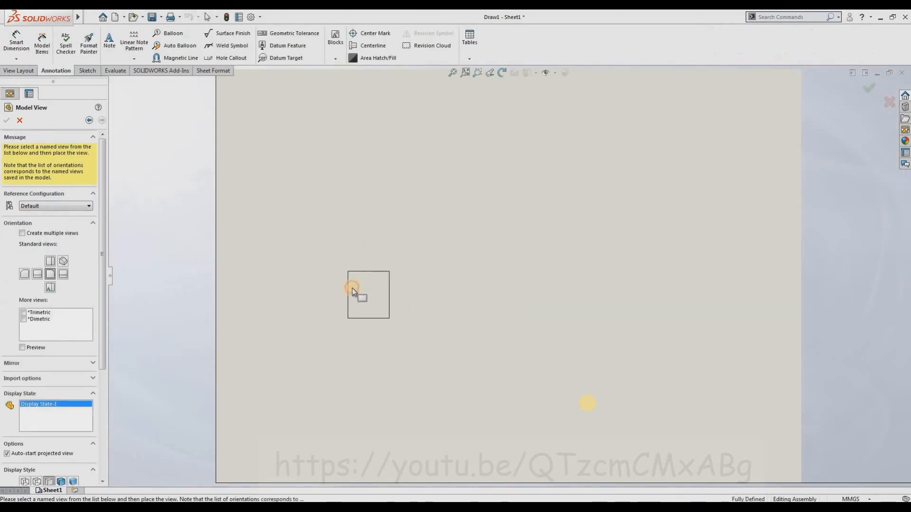
Place the Assem2 bolt-head end view on the drawing sheet and project the horizontal side view to its right
left_click(352, 288)
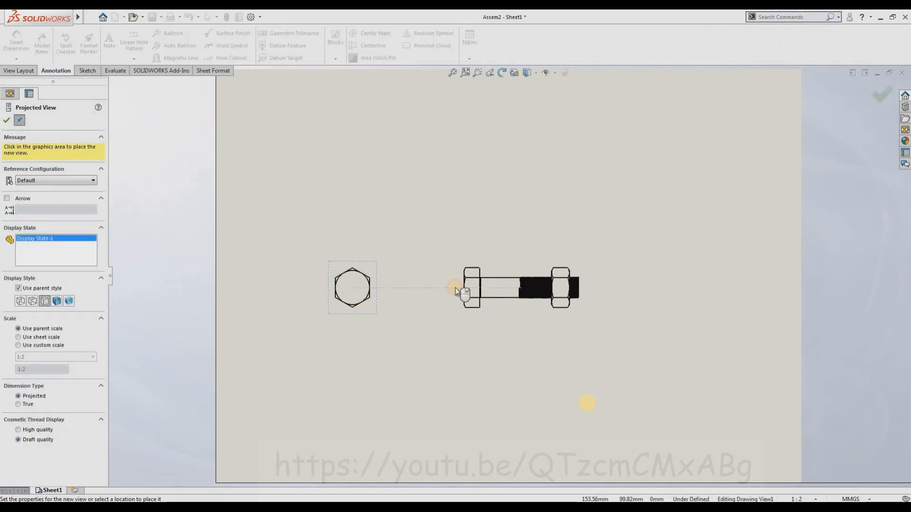
left_click(448, 289)
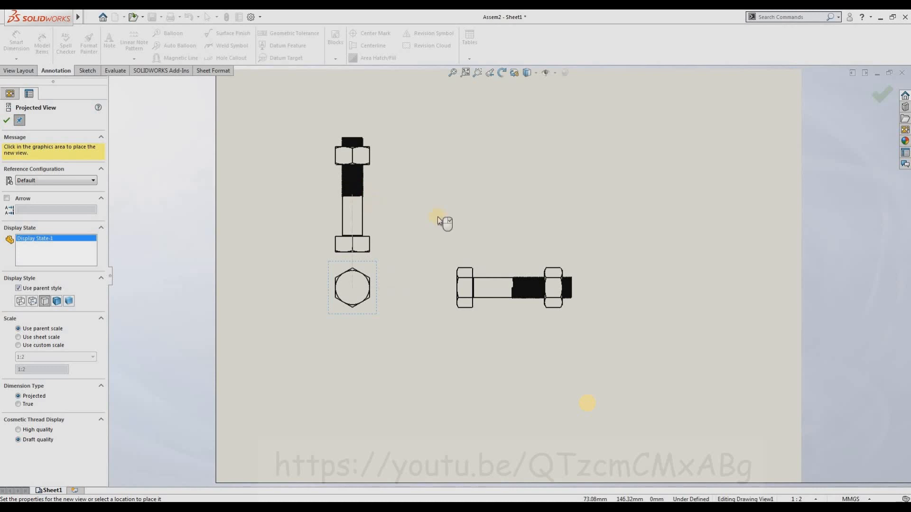
left_click(7, 121)
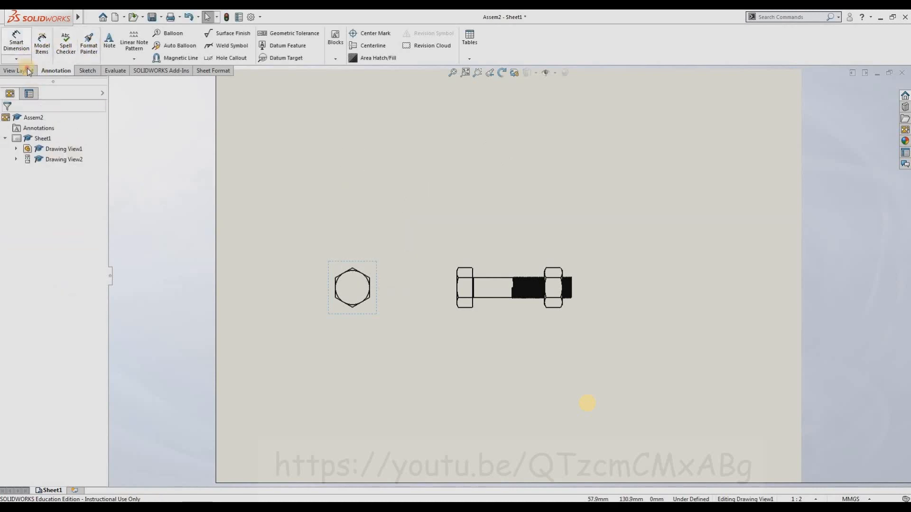
Use Projected View on the horizontal side view to add a view below it and a nut-end view to its right
left_click(19, 71)
left_click(62, 45)
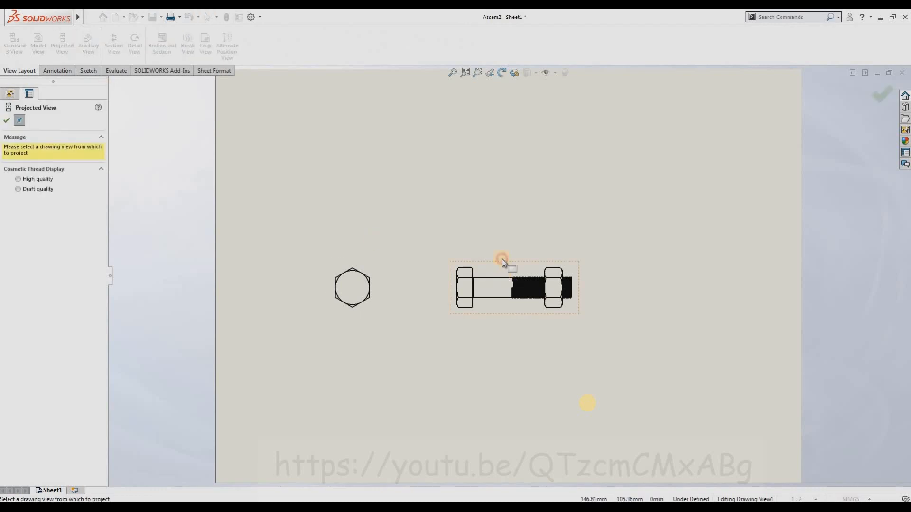
left_click(503, 261)
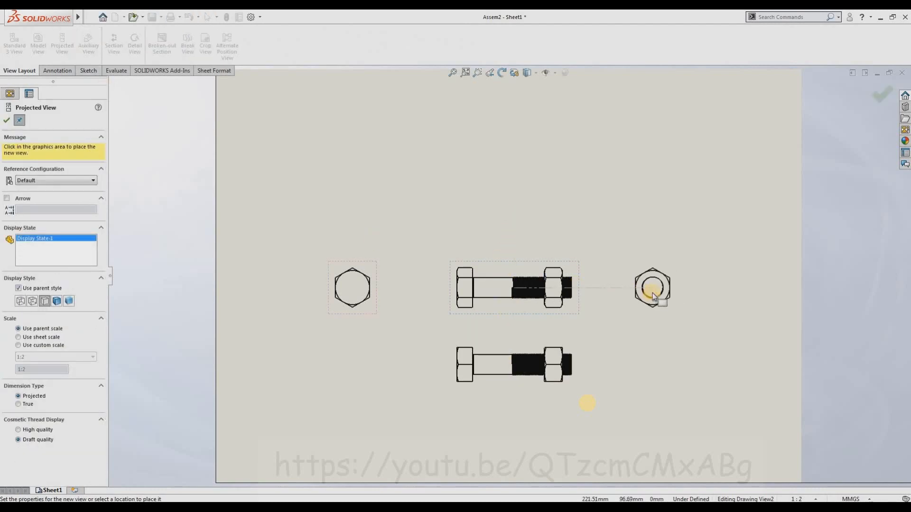
left_click(653, 293)
left_click(7, 120)
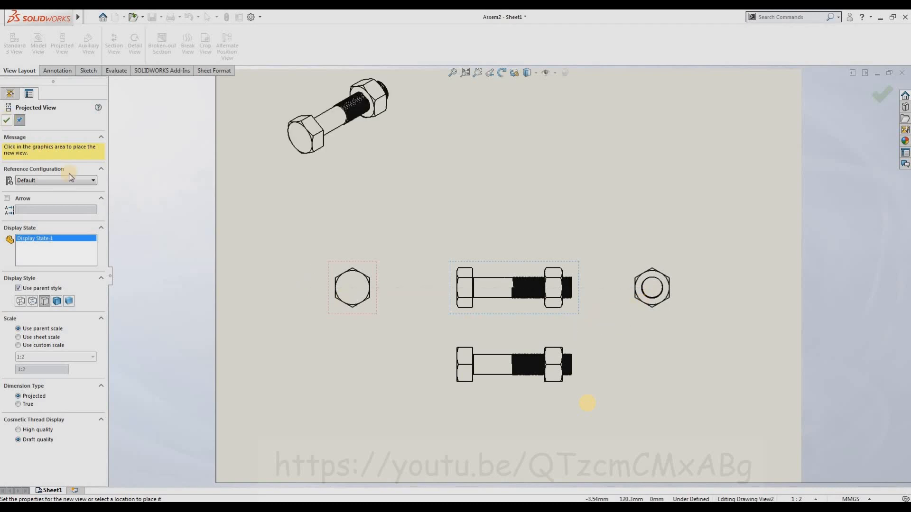
Dimension the bolt head's thickness in the upper side view, placing the dimension above the head
scroll(593, 291, "up", 5)
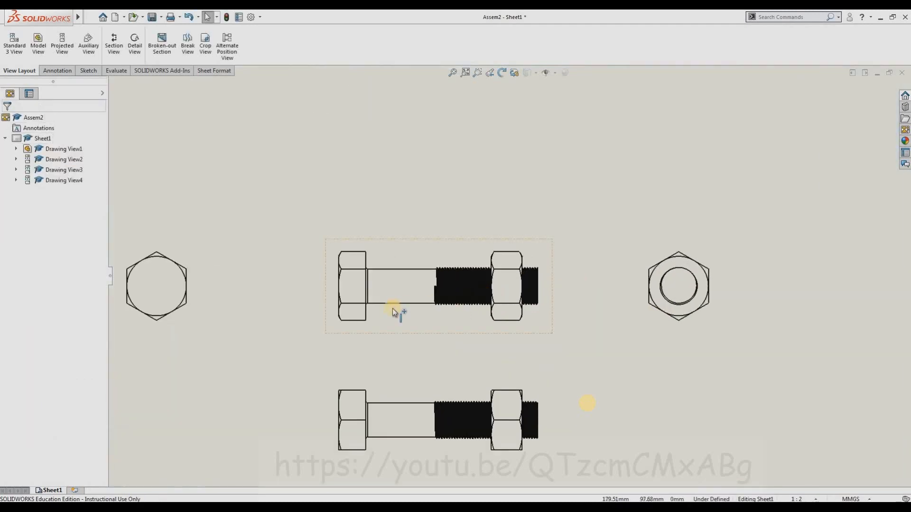
scroll(503, 311, "up", 3)
scroll(507, 315, "down", 3)
scroll(509, 317, "up", 4)
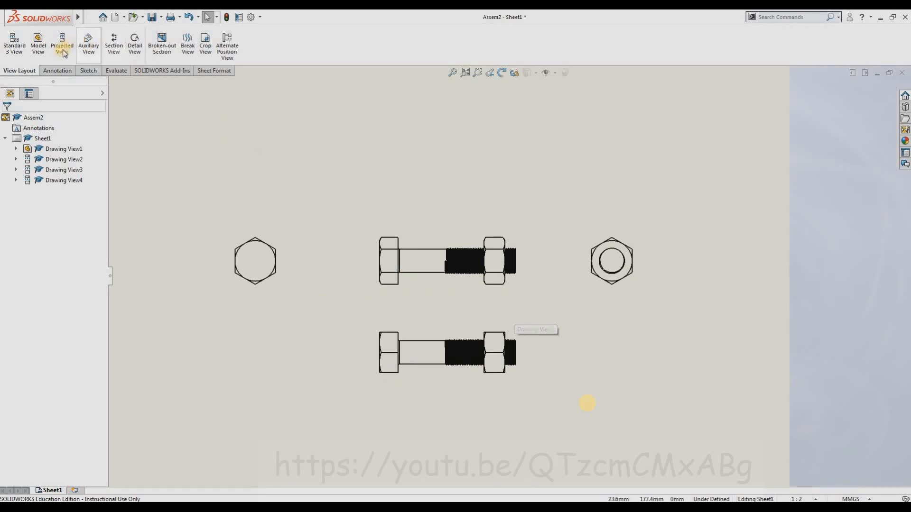
left_click(53, 72)
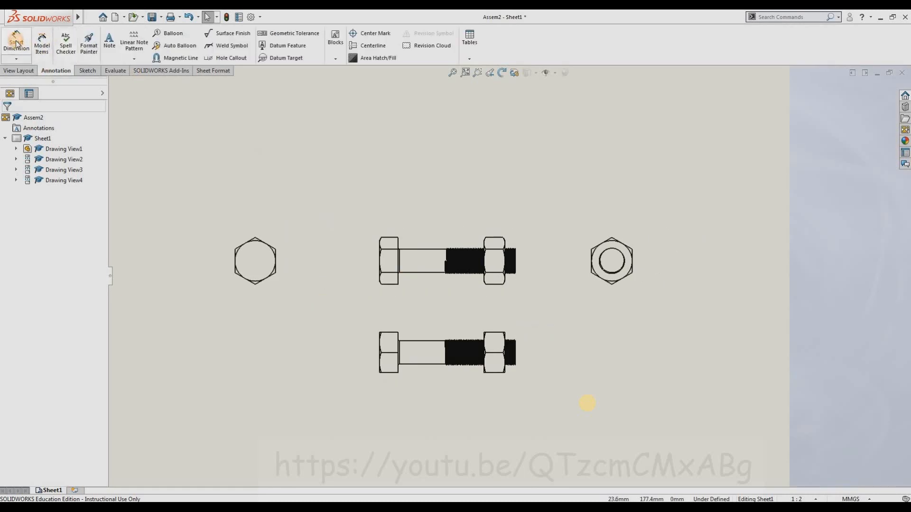
left_click(15, 42)
scroll(487, 283, "up", 5)
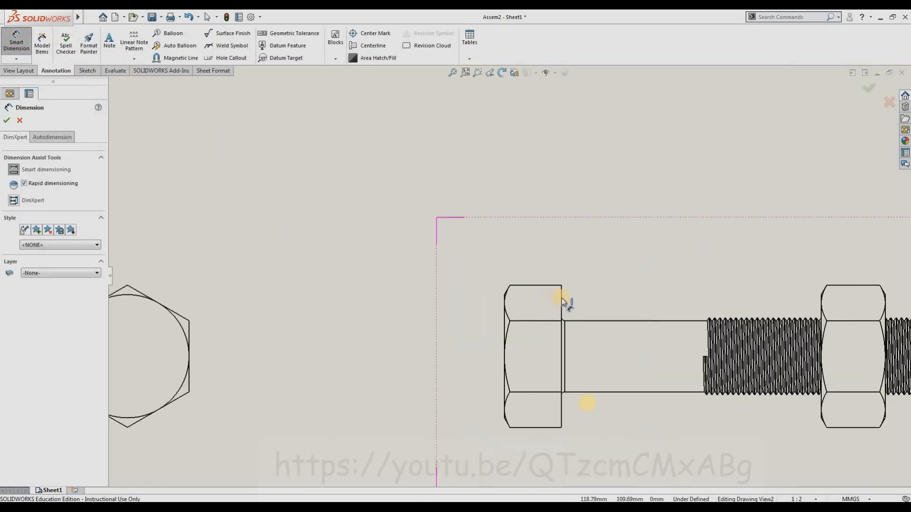
left_click(561, 298)
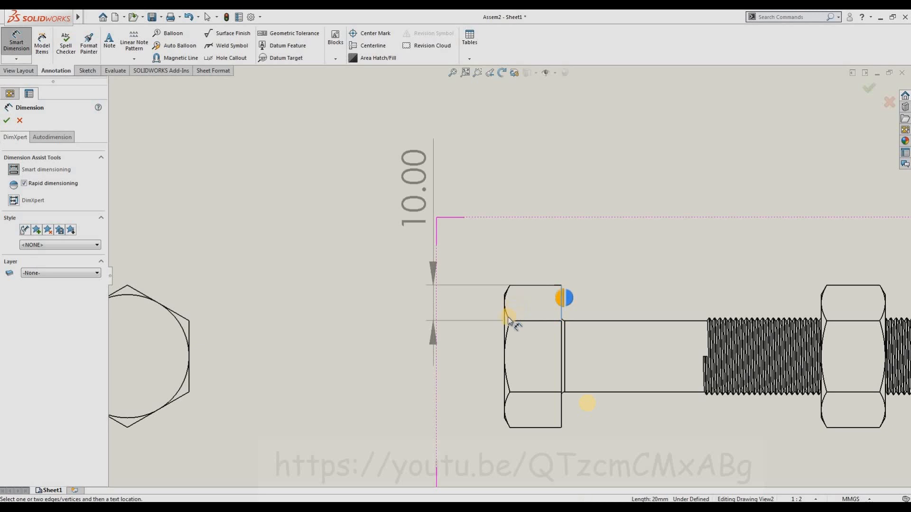
left_click(519, 274)
left_click(525, 261)
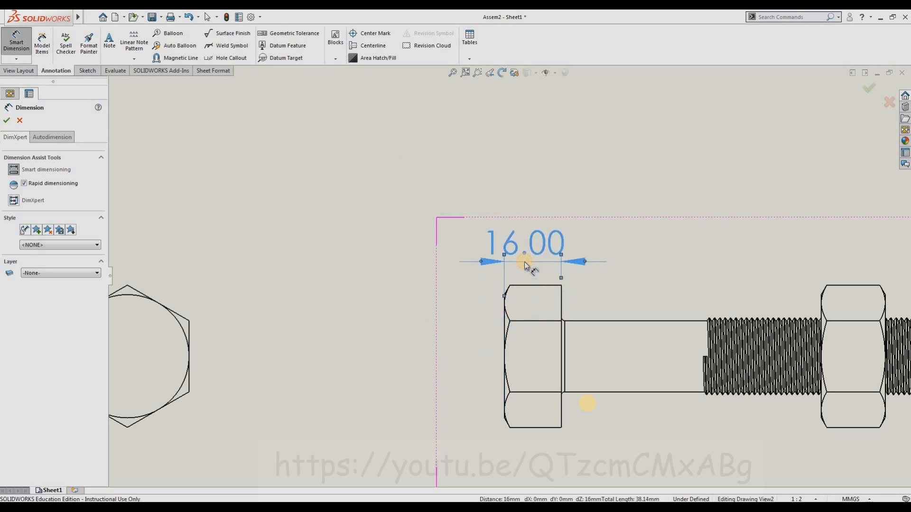
left_click(6, 120)
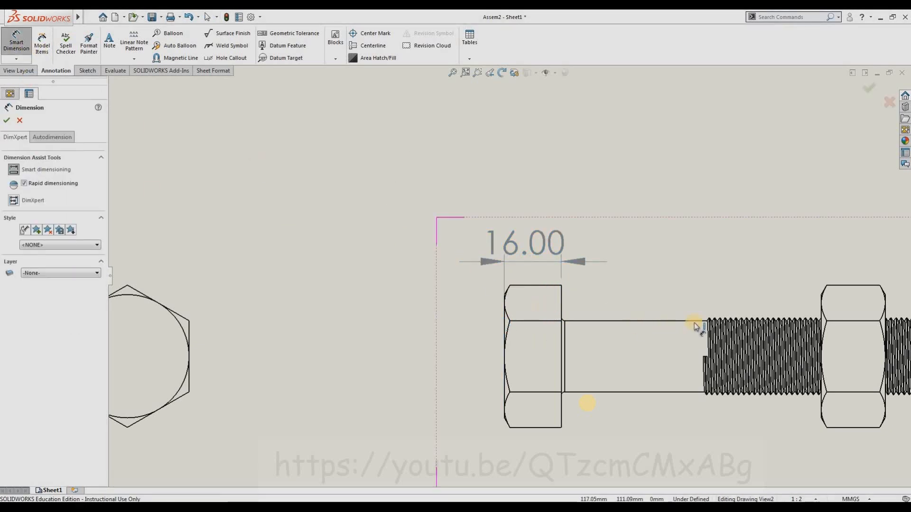
Dimension the nut's thickness between its two end faces in the upper side view, placing the dimension above the nut
scroll(693, 322, "up", 3)
scroll(659, 272, "down", 5)
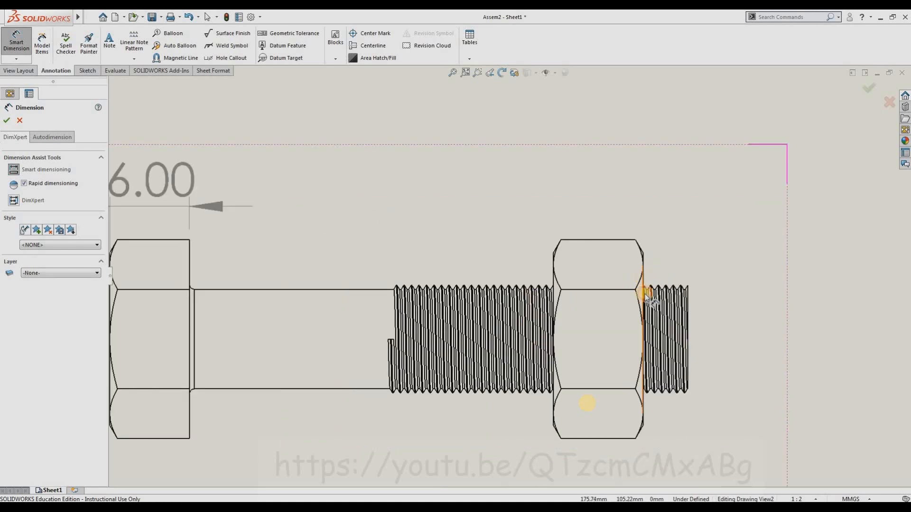
left_click(644, 295)
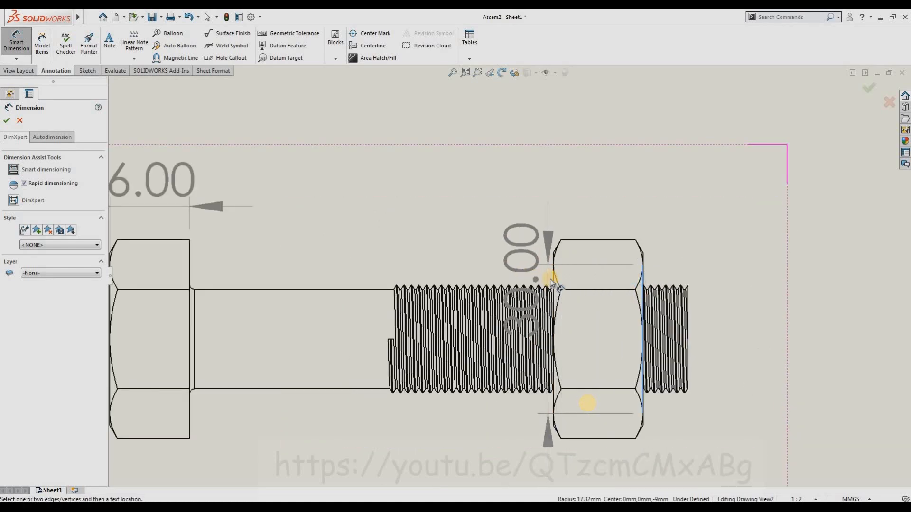
left_click(552, 278)
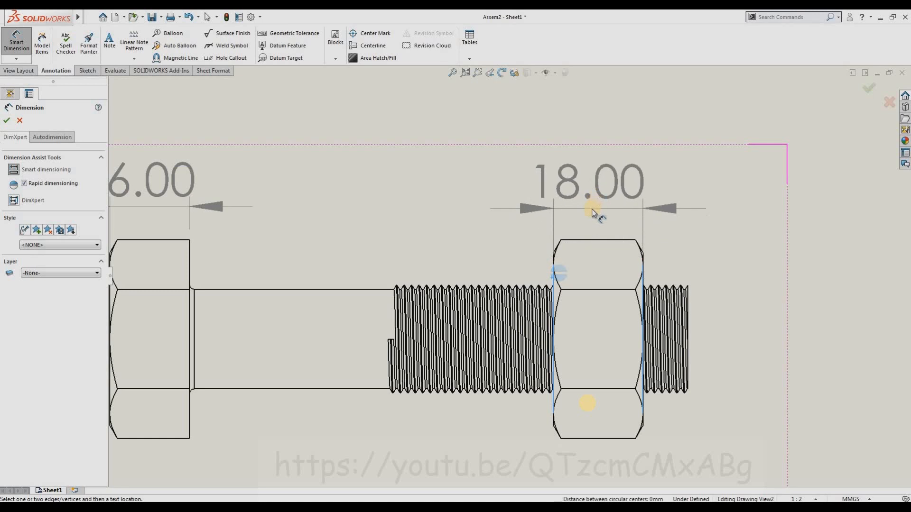
left_click(589, 205)
key("f")
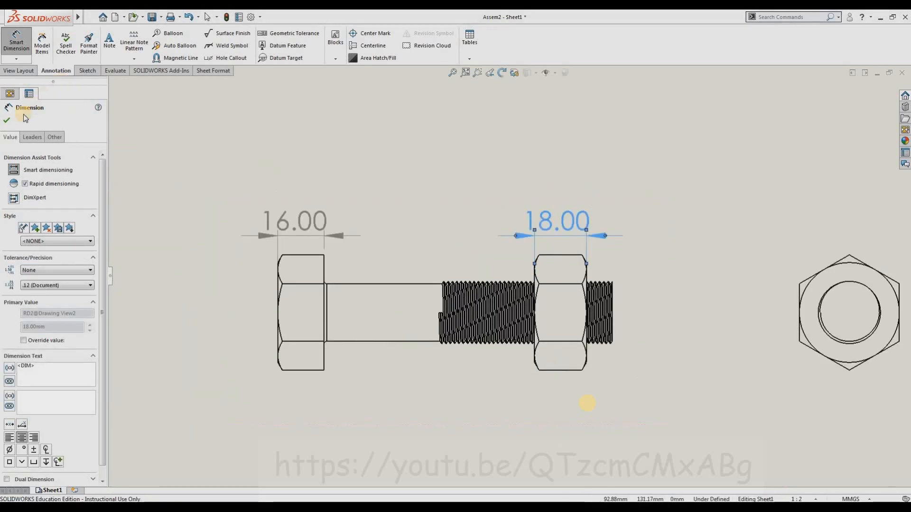
left_click(6, 120)
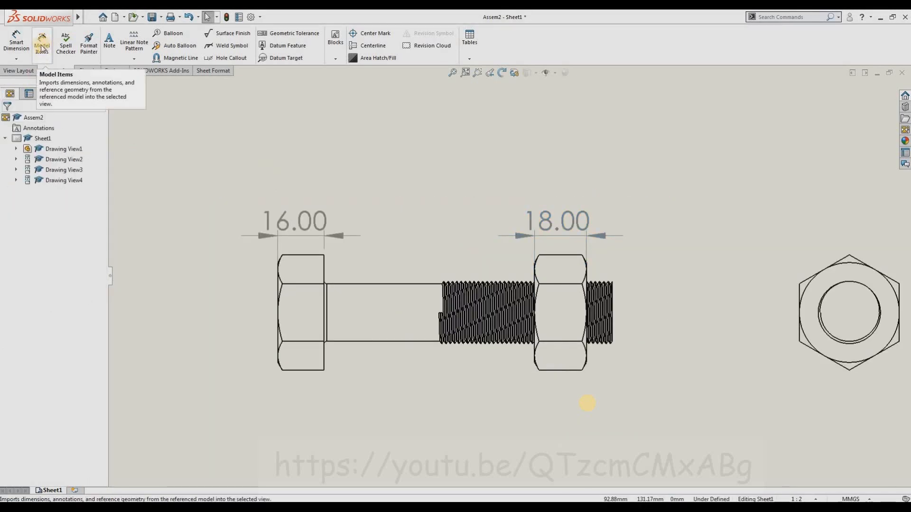
Dimension the bolt's length from the underside of the head to the threaded tip, placing the dimension below the upper side view
left_click(16, 42)
scroll(563, 290, "down", 8)
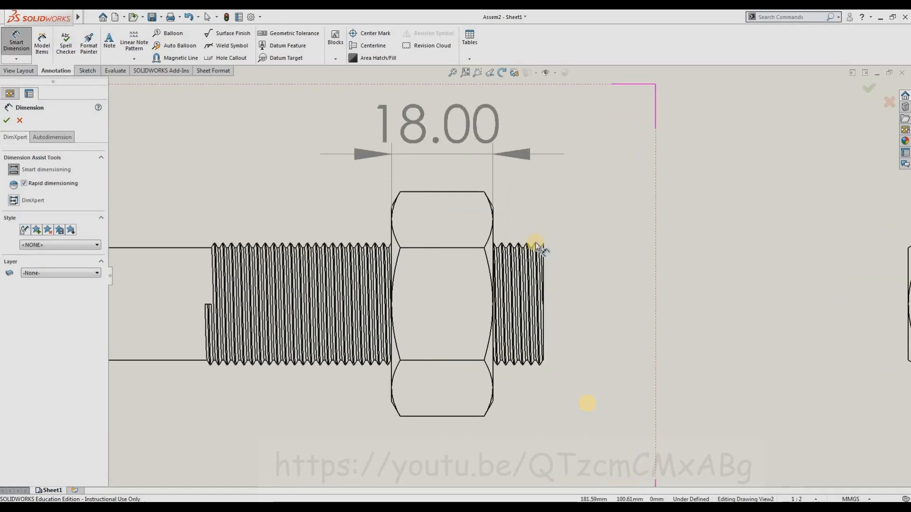
scroll(373, 315, "up", 10)
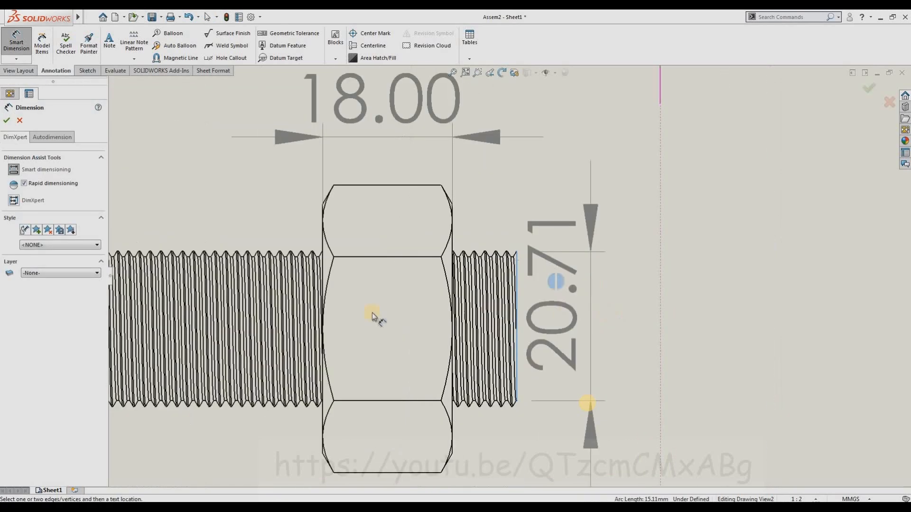
scroll(400, 281, "down", 2)
scroll(353, 279, "down", 3)
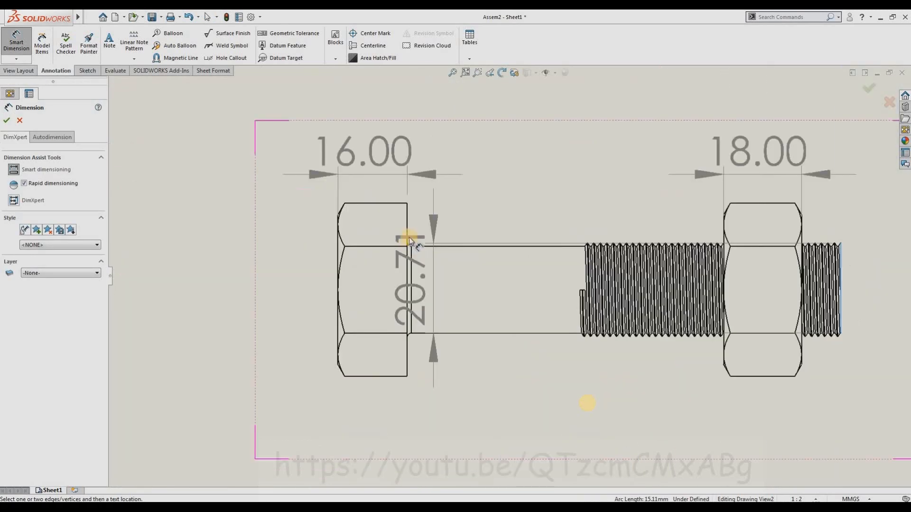
scroll(586, 391, "up", 2)
left_click(584, 388)
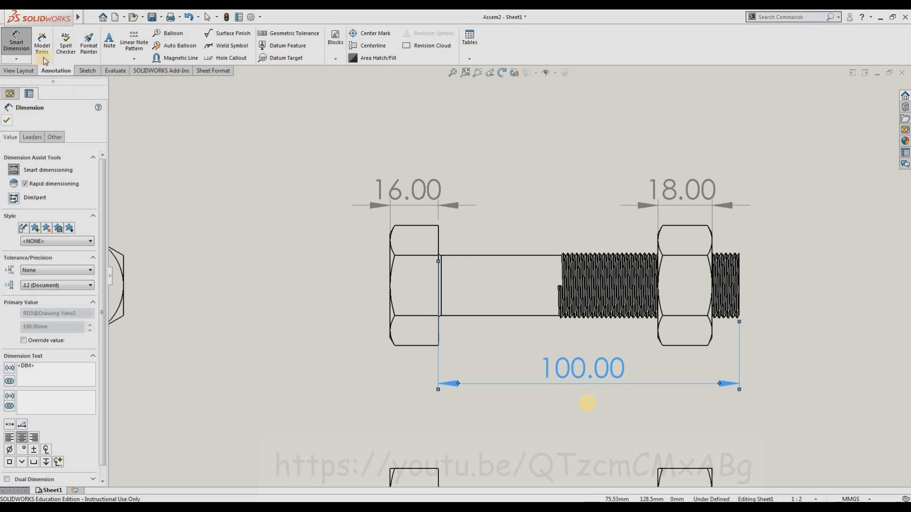
Dimension the upper-left side of the nut's hexagon in the nut-end view, placing the aligned dimension outside that edge
left_click(21, 46)
scroll(791, 337, "up", 3)
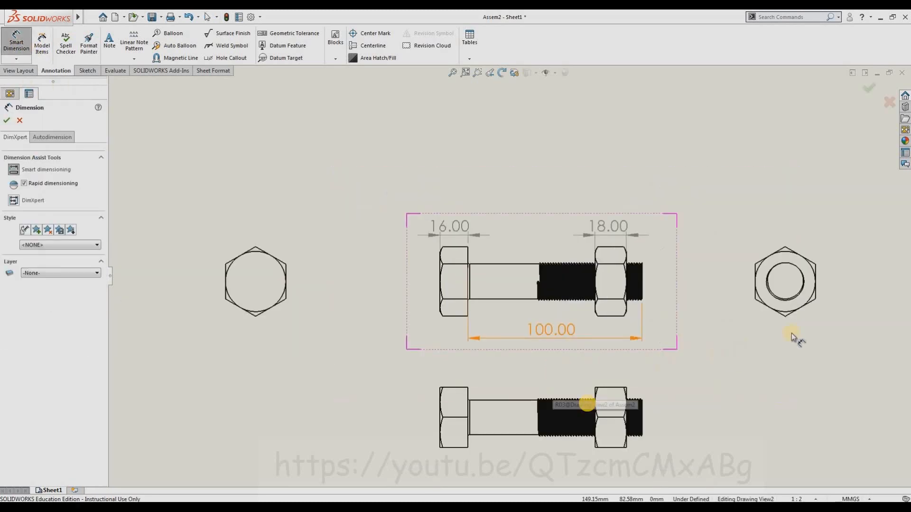
scroll(795, 338, "down", 3)
left_click(682, 240)
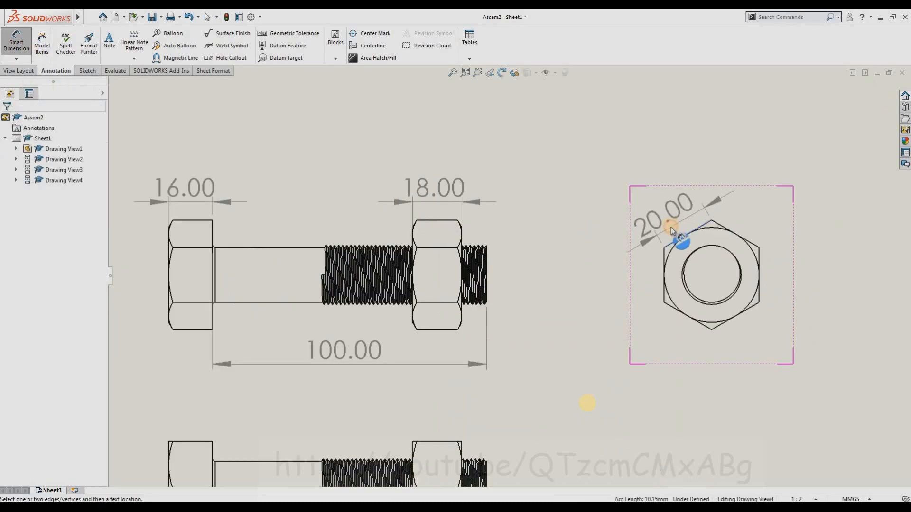
left_click(671, 226)
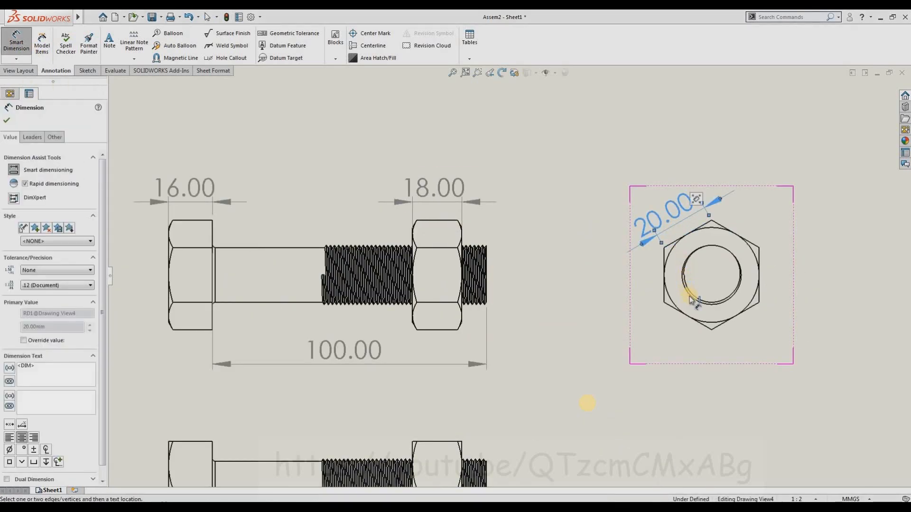
Dimension the nut's vertical distance across its top and bottom corners in the nut-end view, placing the dimension to the right of the hexagon
left_click(719, 298)
left_click(711, 221)
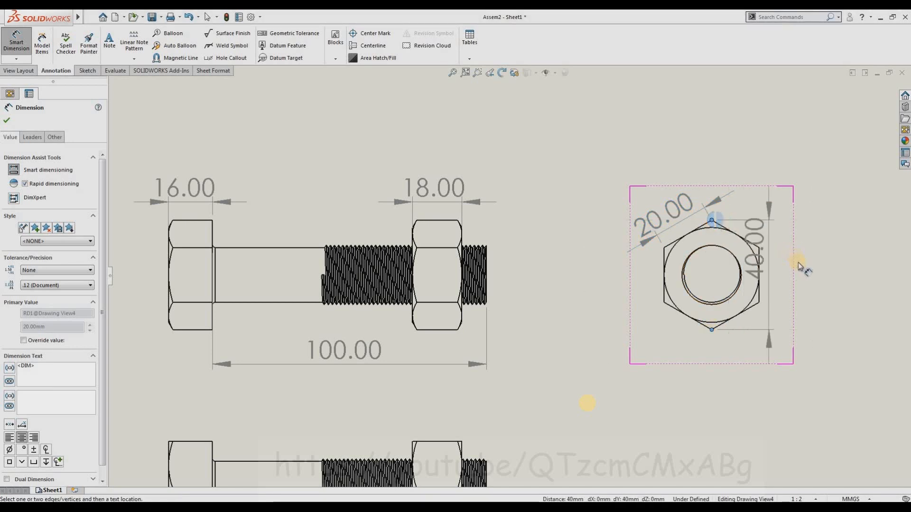
left_click(738, 290)
scroll(512, 392, "up", 2)
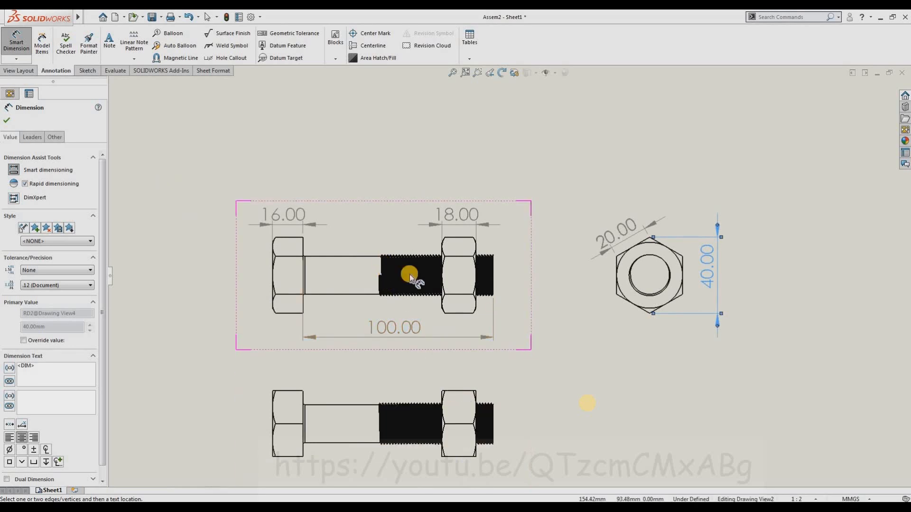
scroll(457, 306, "down", 3)
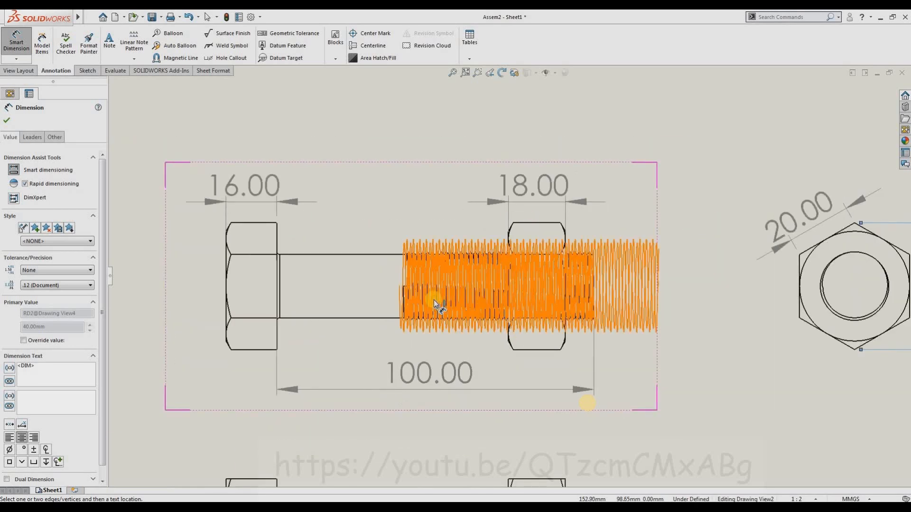
scroll(550, 275, "up", 2)
scroll(648, 314, "up", 3)
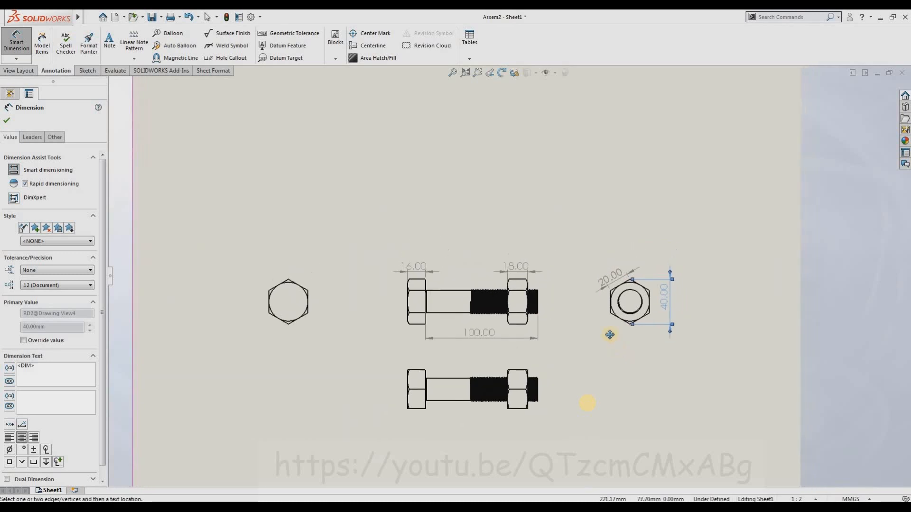
left_click(7, 120)
Add the note "hexagonal nut and bolt" above the upper side view as the drawing's title
left_click(380, 178)
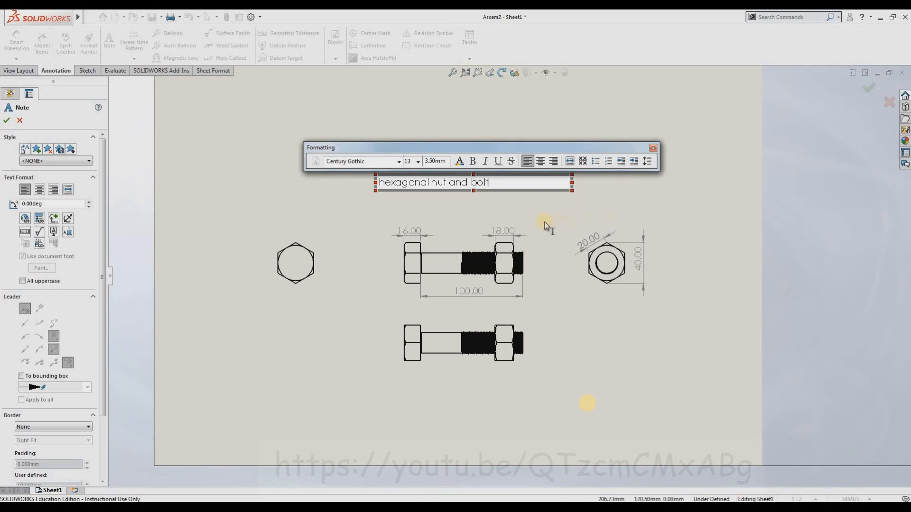
left_click(503, 215)
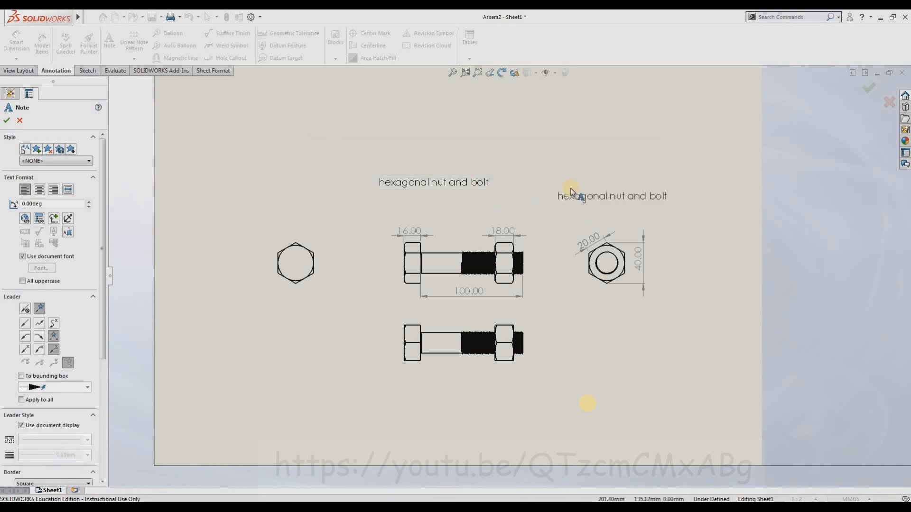
key("Escape")
scroll(456, 209, "down", 2)
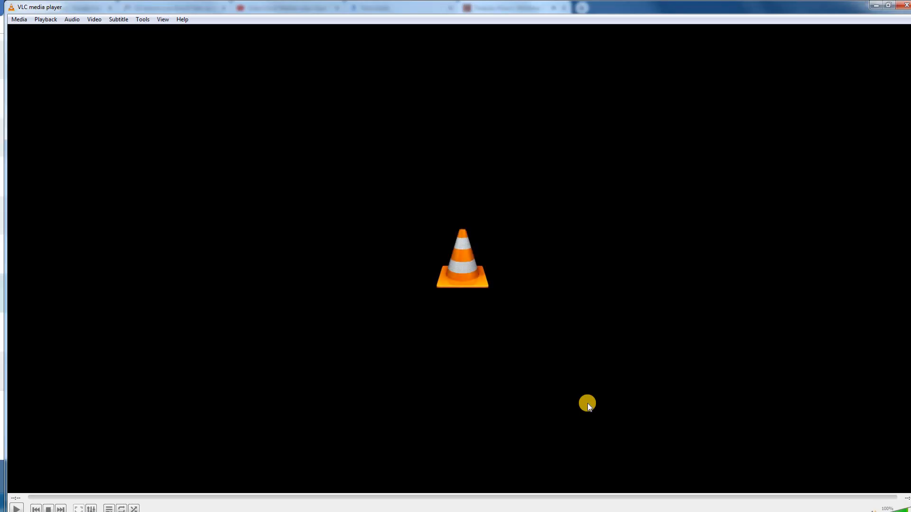
key("super")
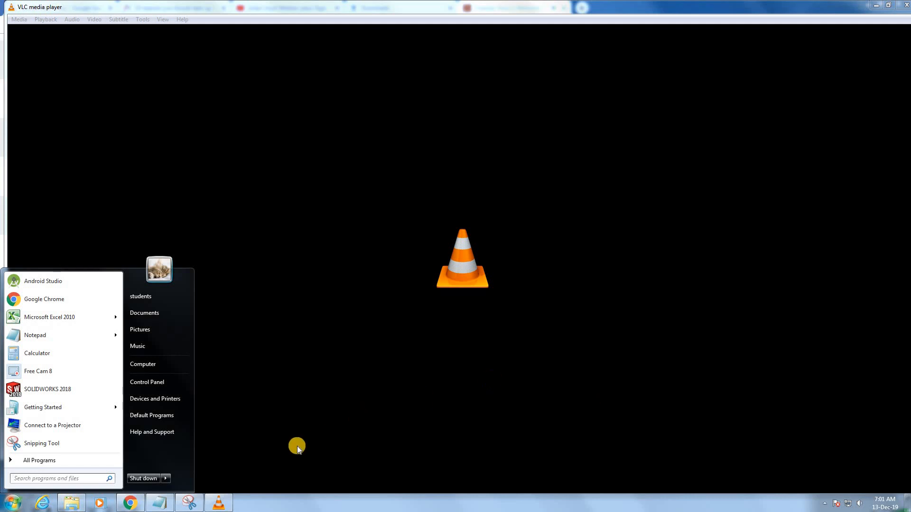